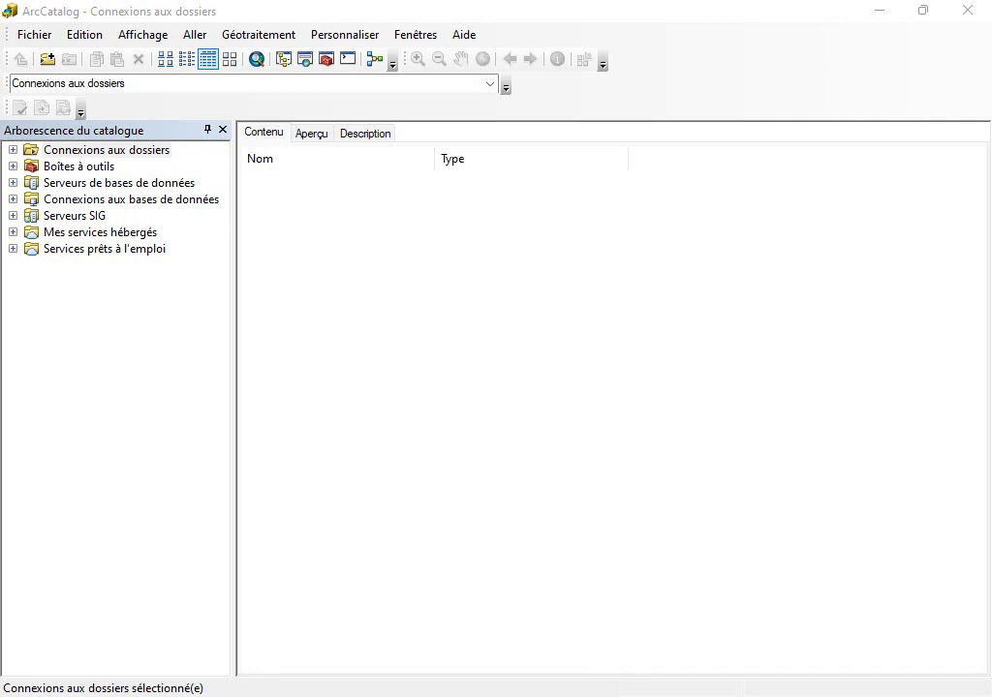
- Switch to the Thèmes ARCGIS.docx document in LibreOffice Writer and review the LIMITE_ETAT feature class properties and field table
key(alt+Tab)
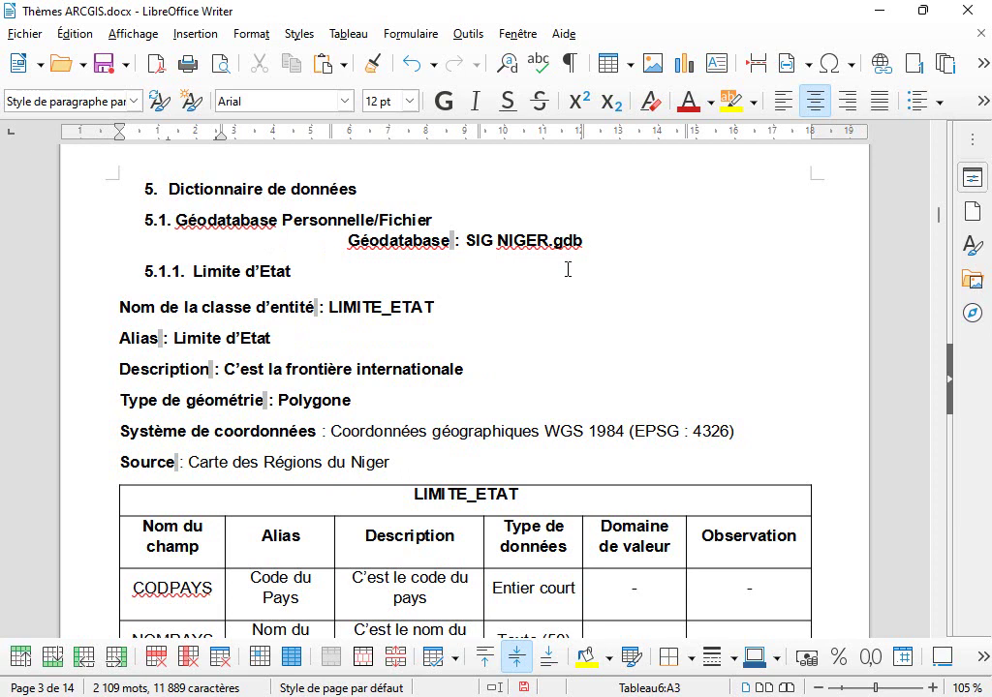
scroll(290, 337, up, 1)
scroll(271, 338, down, 1)
scroll(262, 512, down, 1)
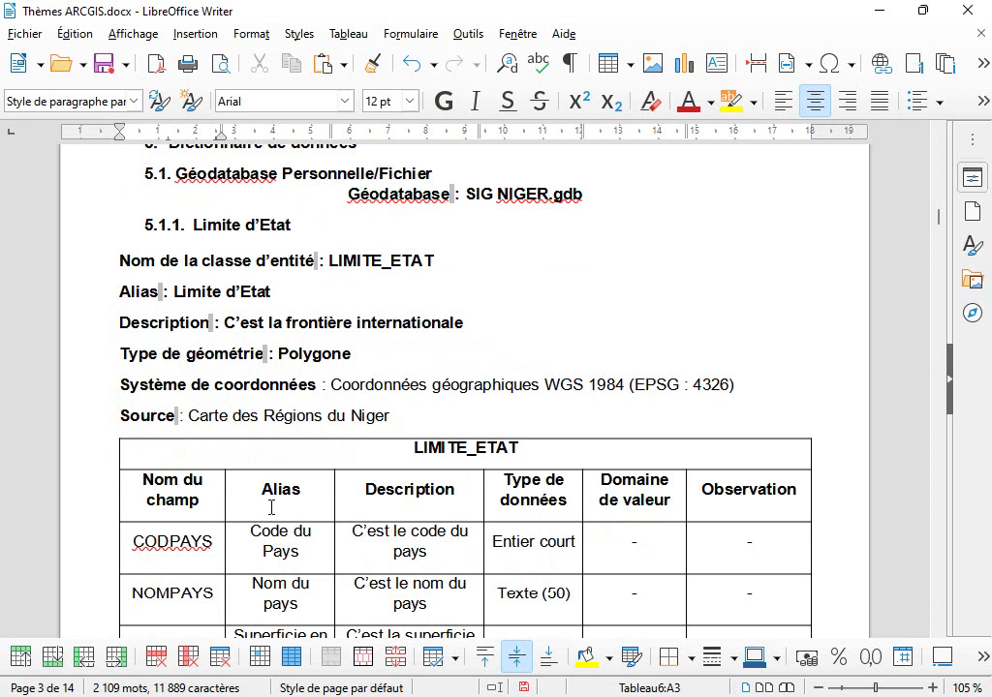
scroll(272, 502, down, 1)
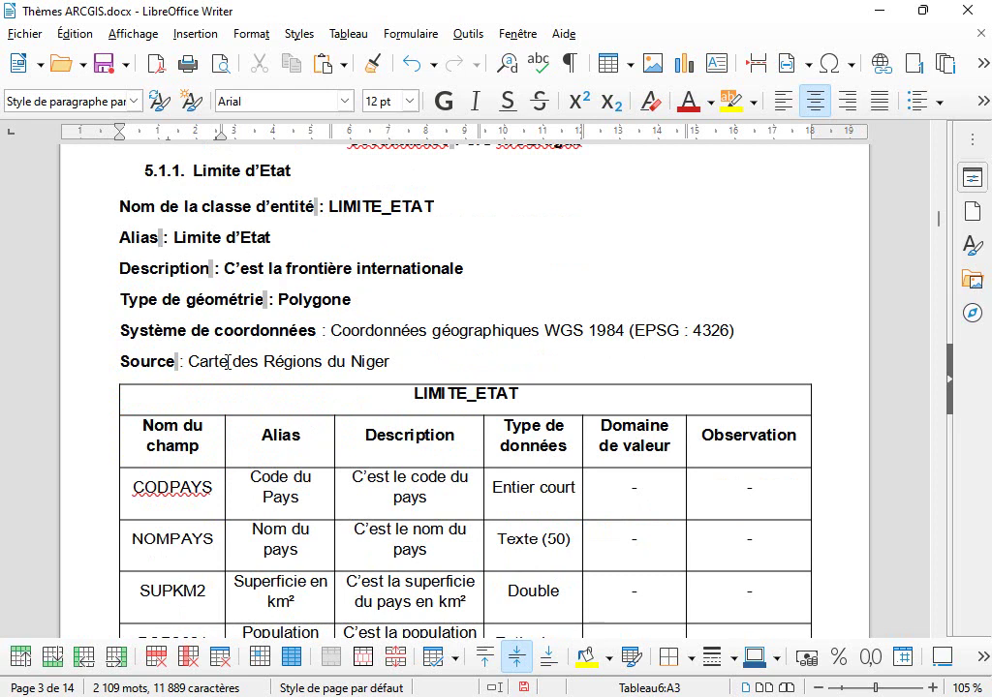
scroll(324, 469, down, 1)
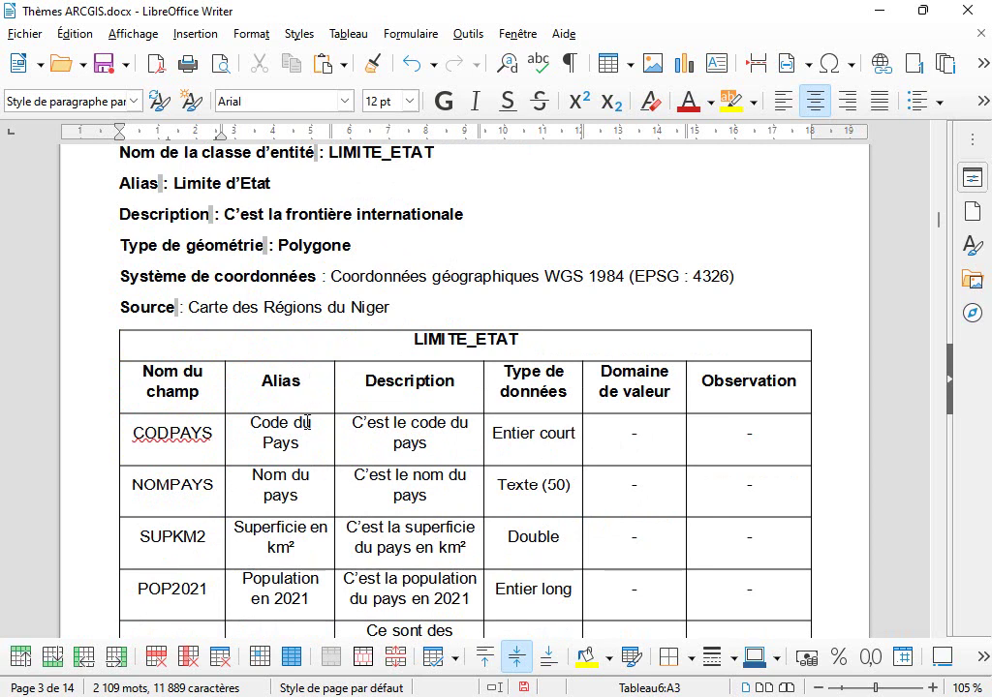
scroll(272, 422, down, 1)
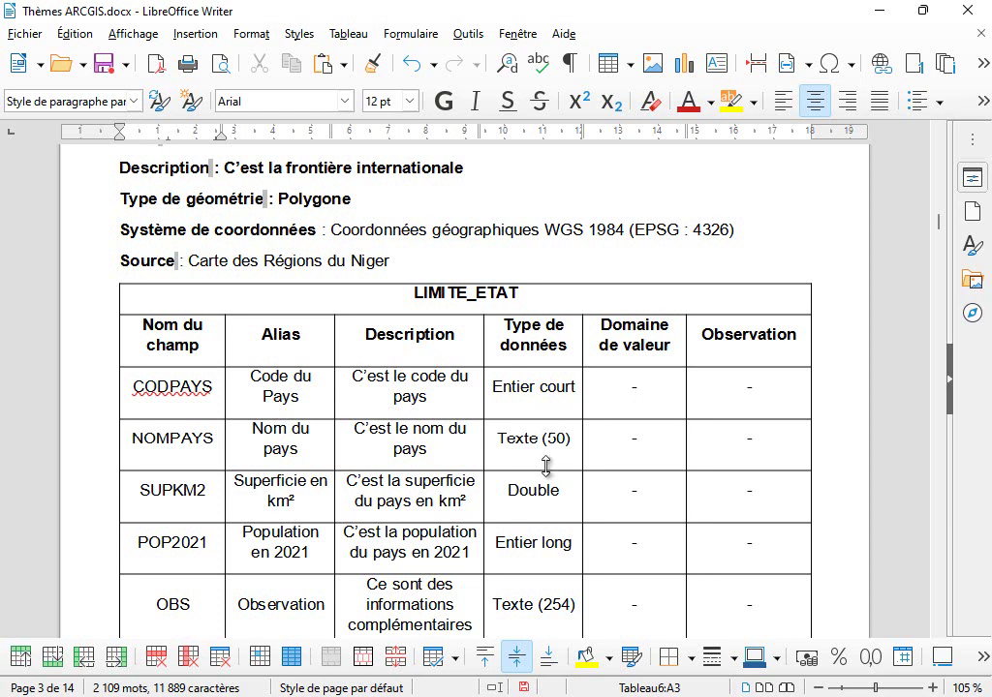
scroll(568, 443, up, 4)
scroll(318, 336, down, 1)
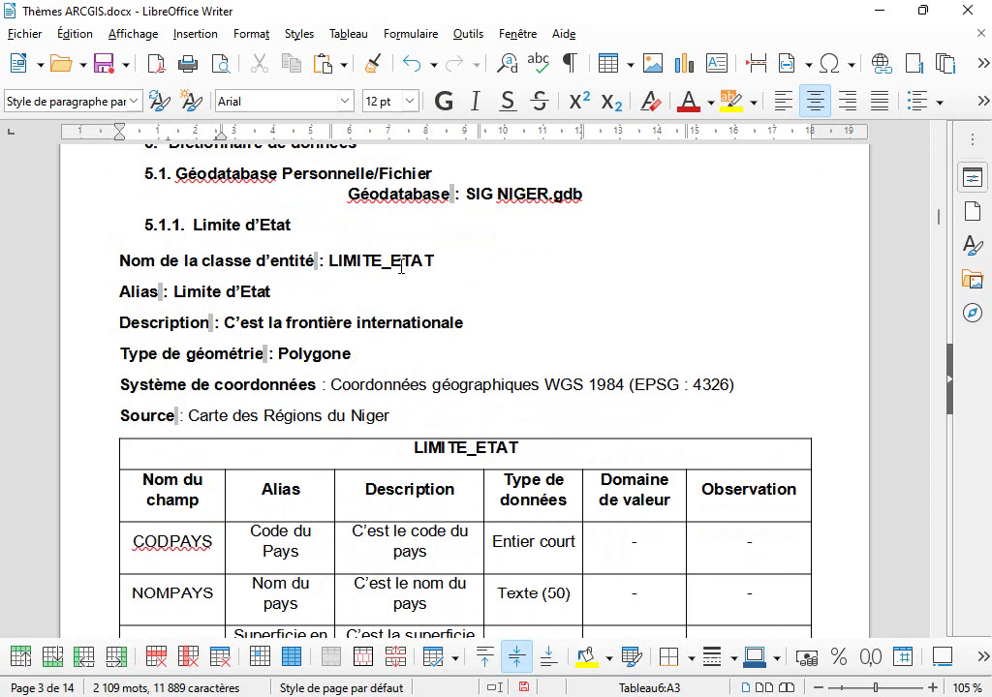
- Review the remaining feature class definitions in the data dictionary, from REGION and ROUTE through COURS_EAUS and COURS_EAUL
scroll(355, 426, down, 6)
scroll(352, 449, down, 2)
scroll(295, 469, down, 1)
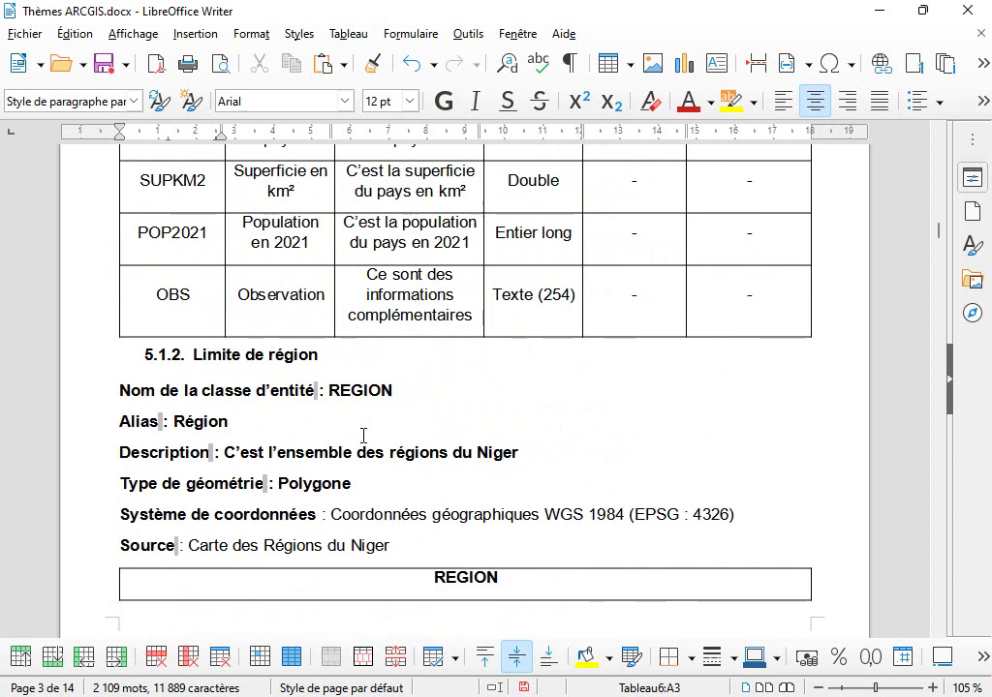
scroll(325, 465, down, 1)
scroll(370, 383, down, 5)
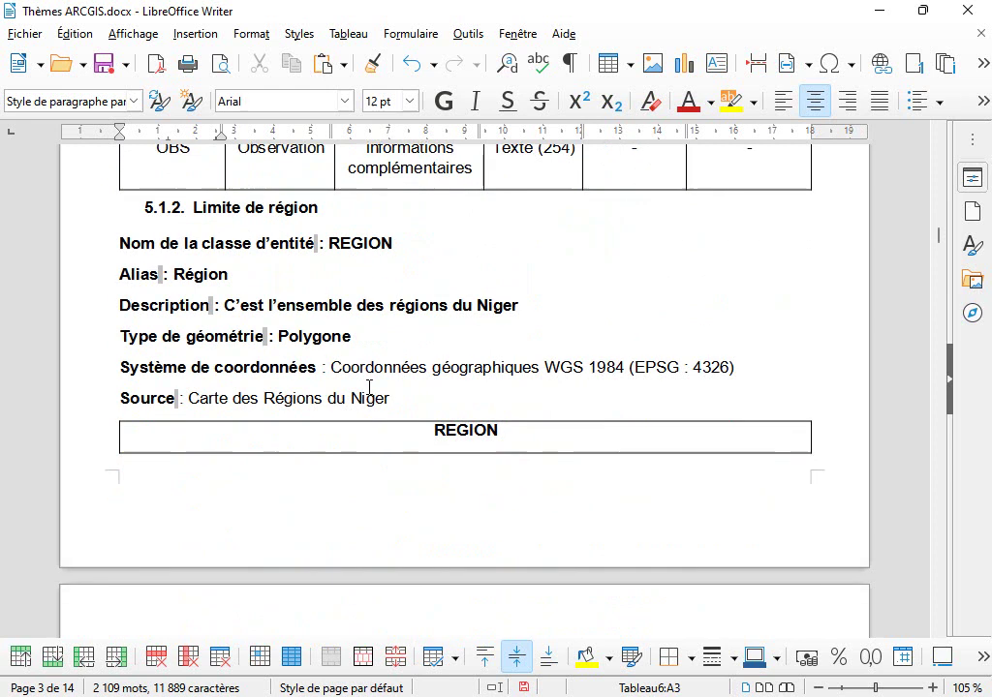
scroll(308, 465, down, 12)
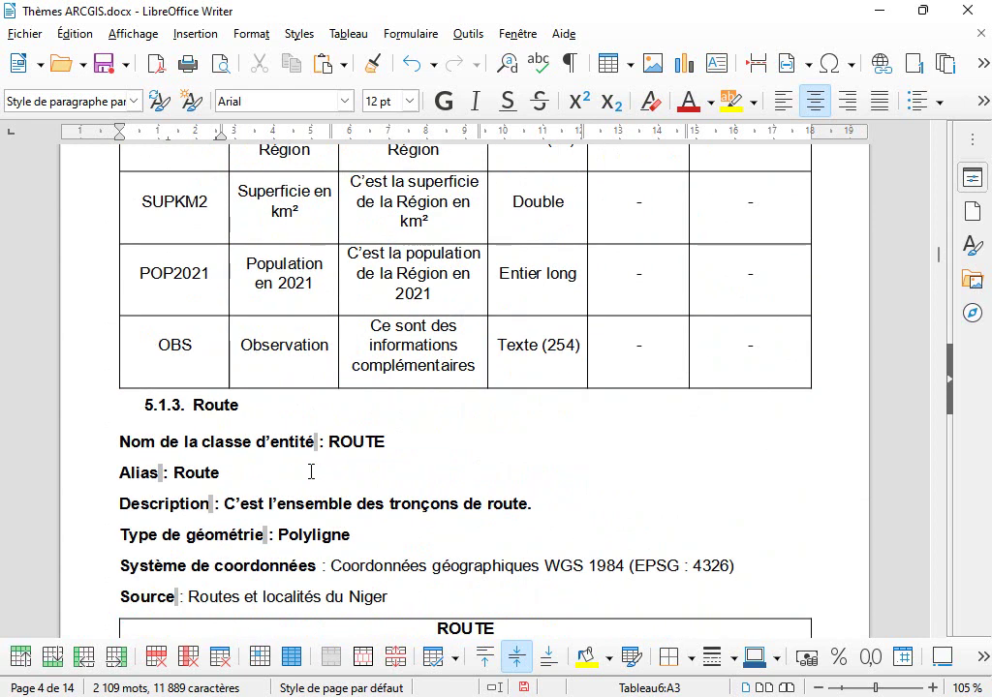
scroll(347, 452, down, 16)
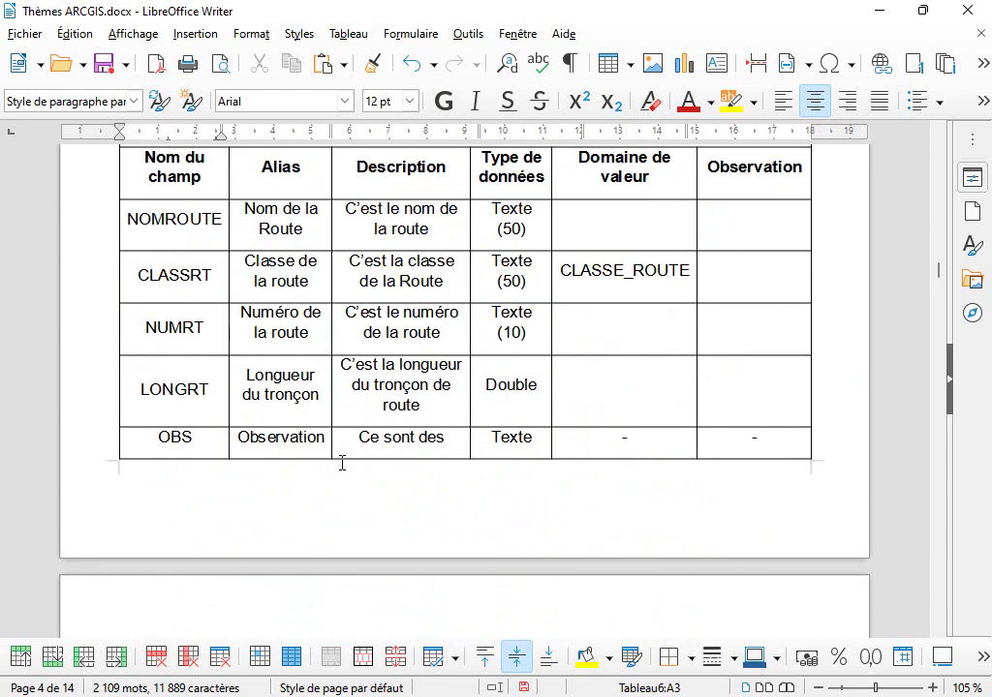
scroll(349, 455, down, 15)
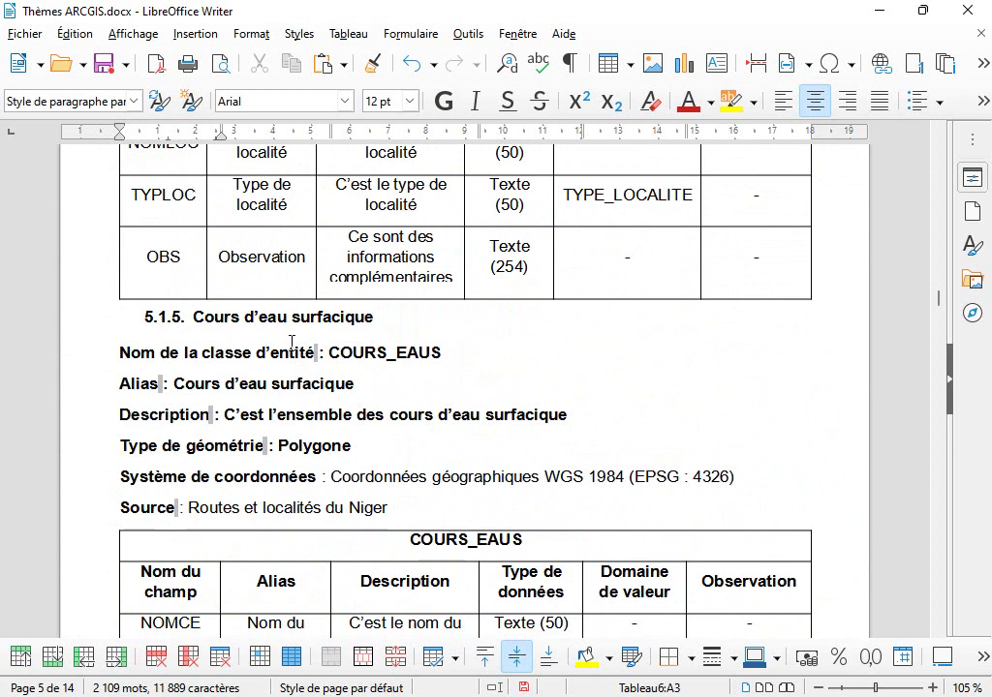
scroll(403, 399, down, 12)
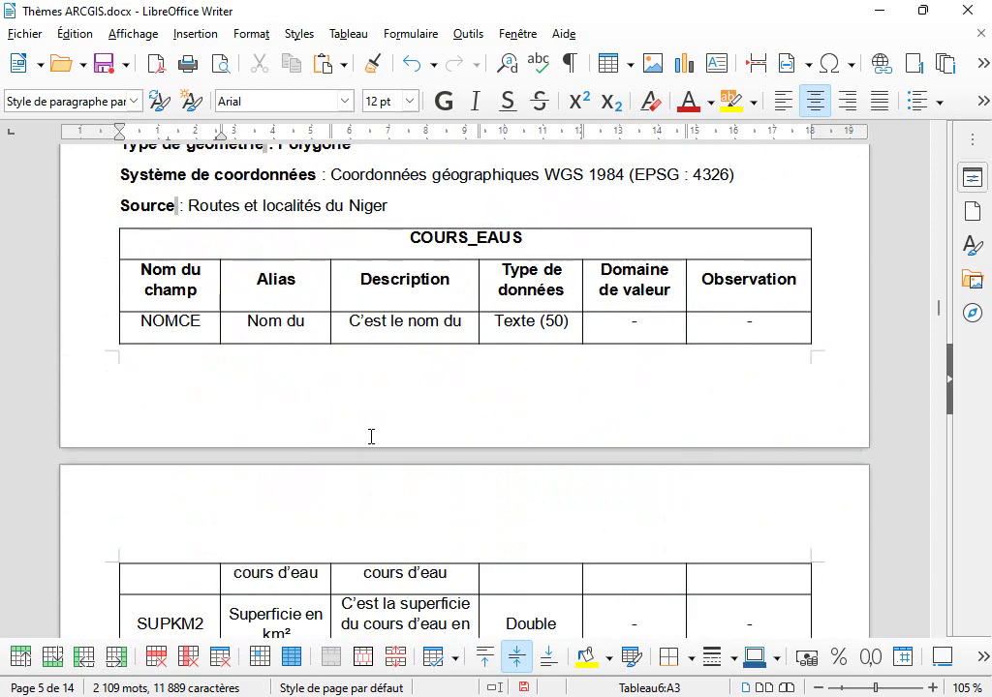
scroll(374, 513, down, 11)
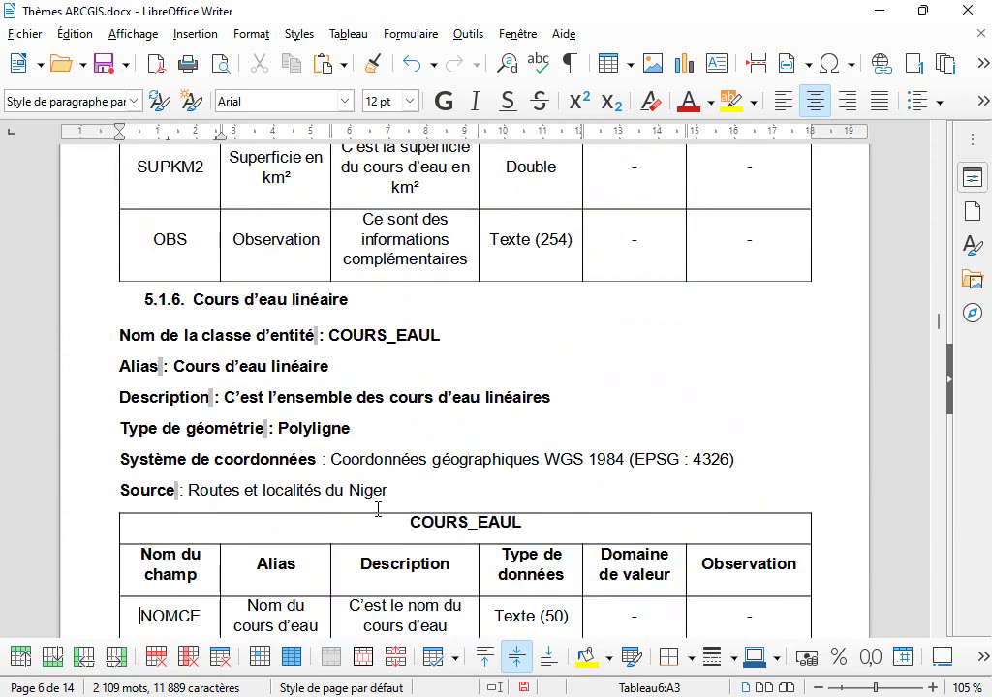
- Examine the value domains CLASSE_ROUTE, TYPE_LOCALITE and TYPE_CE with their field types, domain types and coded values
scroll(378, 510, down, 3)
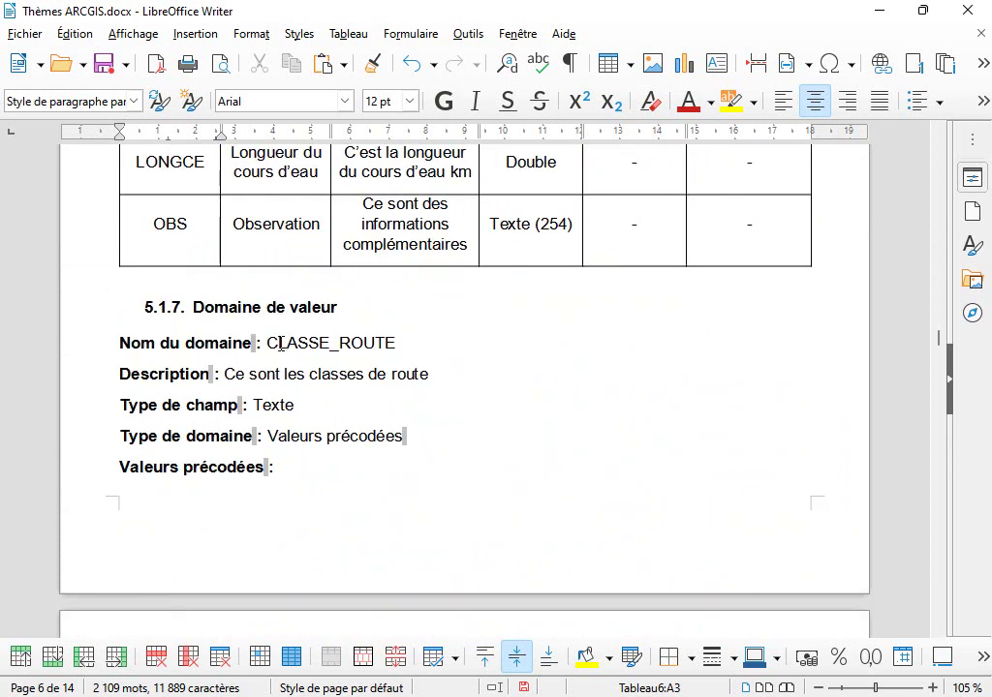
scroll(294, 430, down, 1)
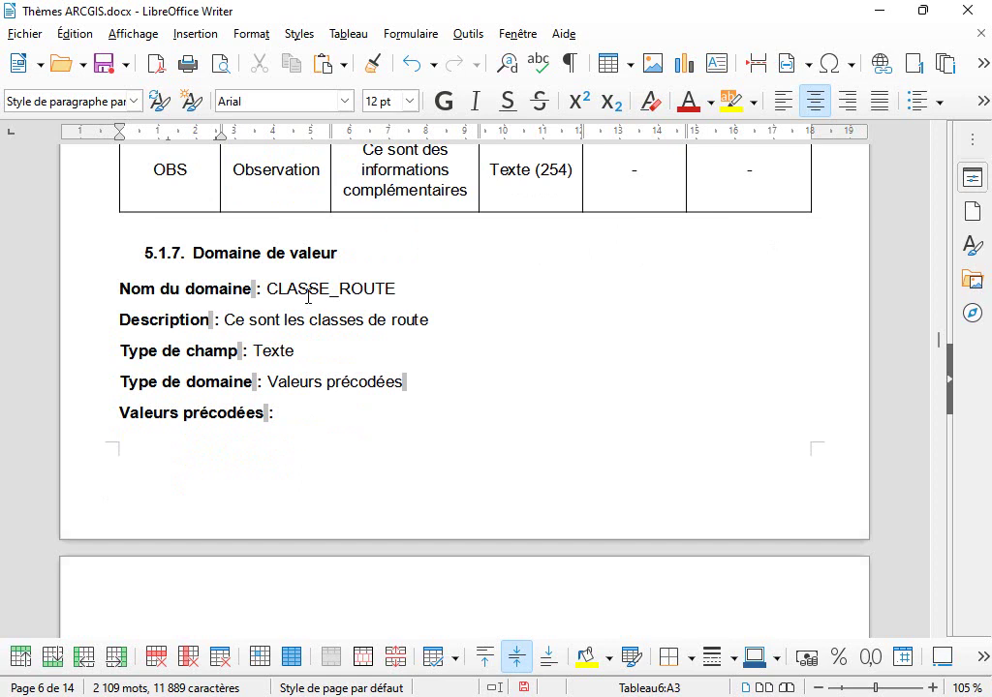
scroll(289, 392, down, 2)
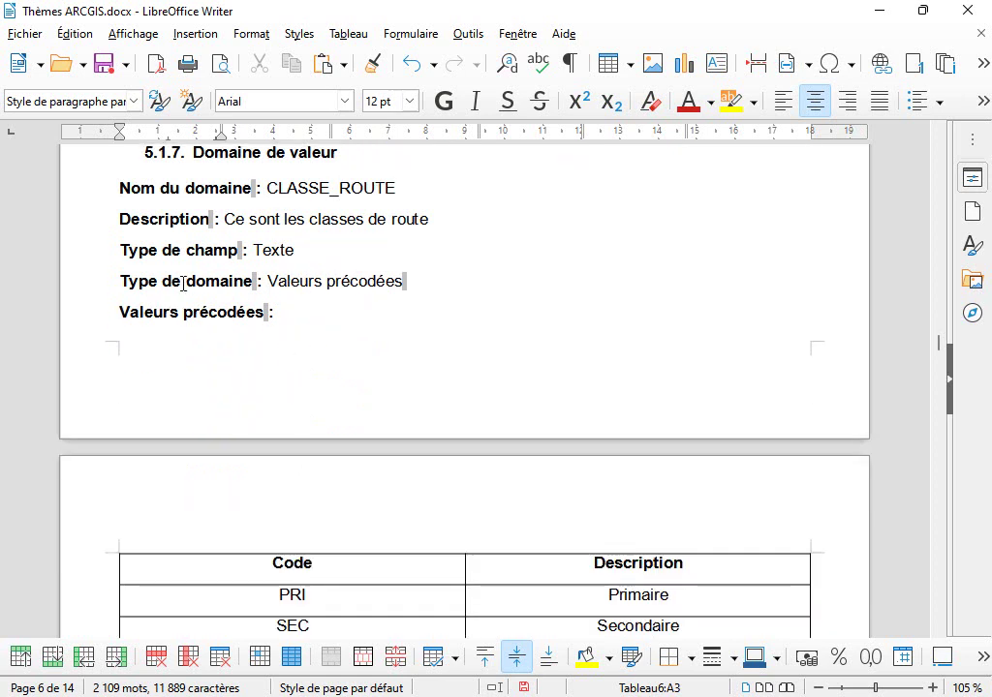
scroll(374, 397, down, 1)
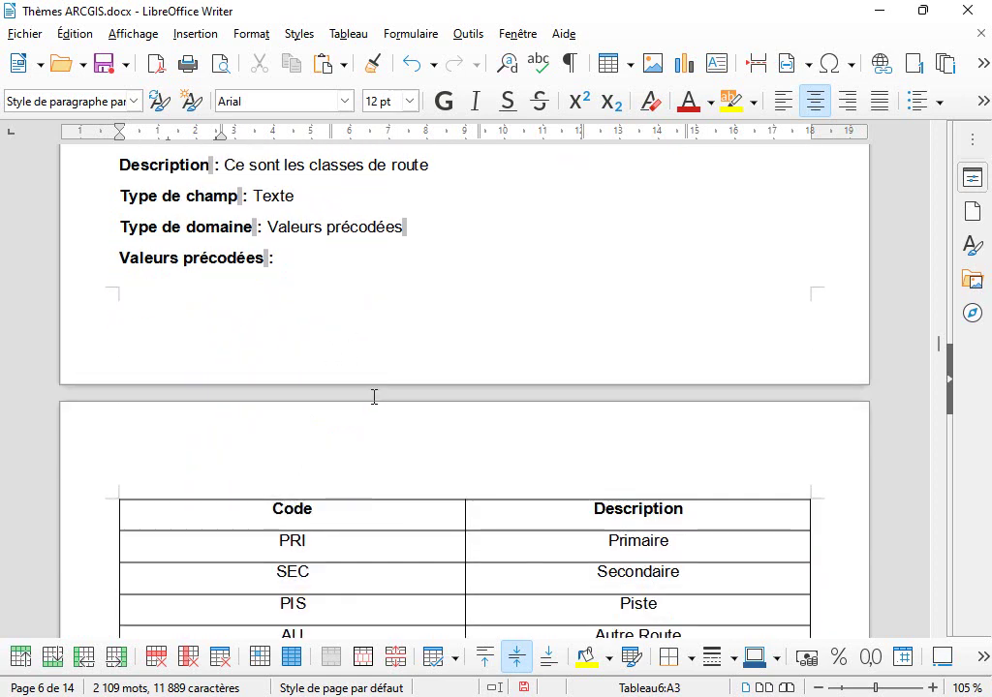
scroll(374, 398, down, 2)
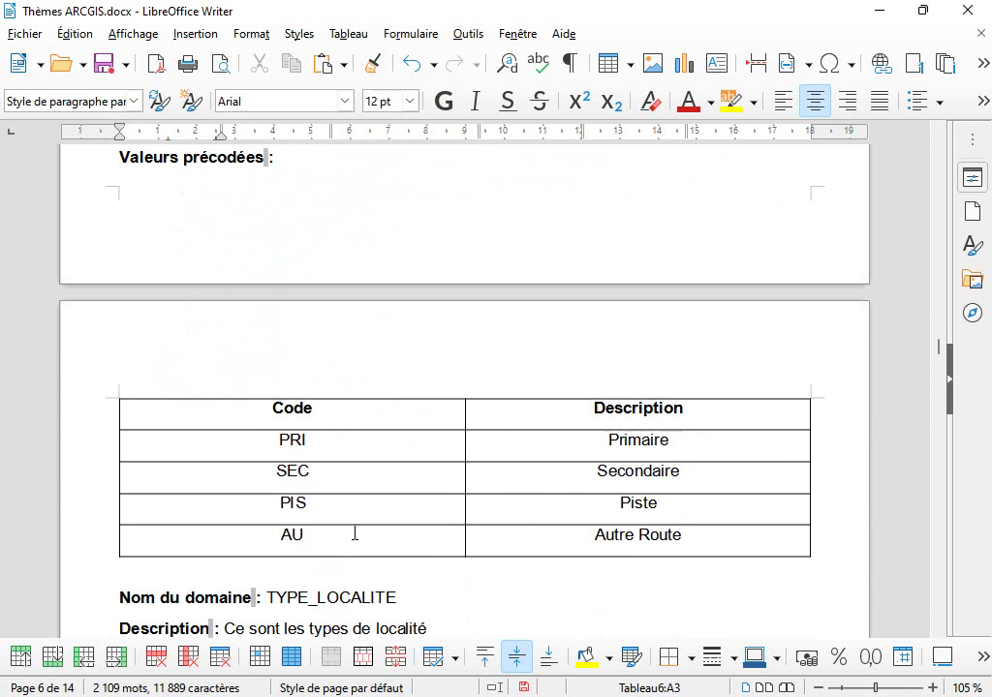
scroll(379, 543, down, 3)
scroll(309, 406, down, 1)
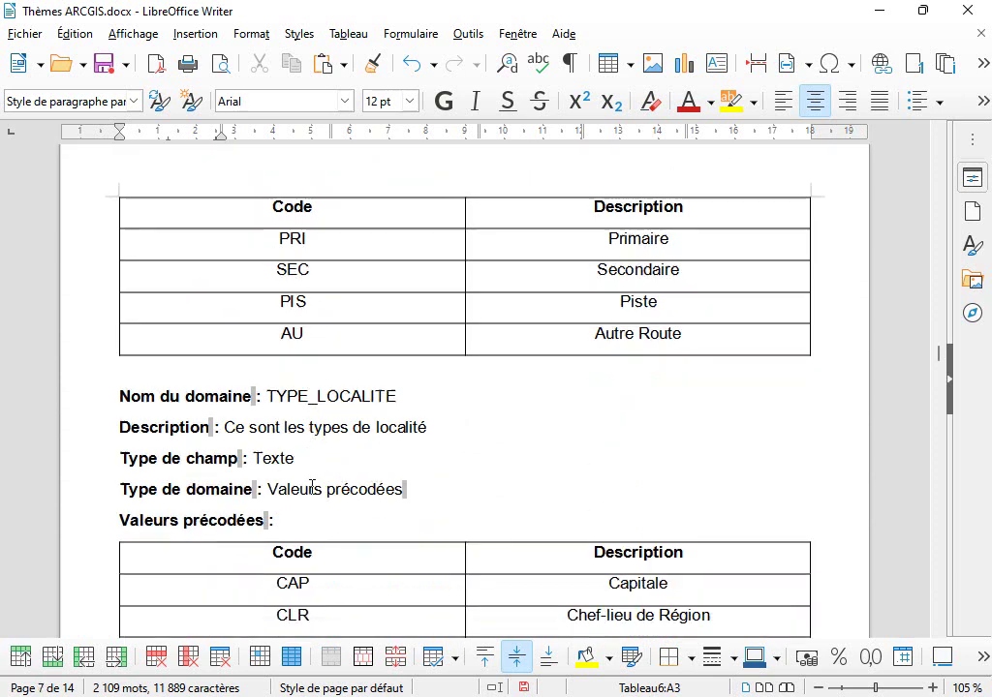
scroll(361, 436, down, 2)
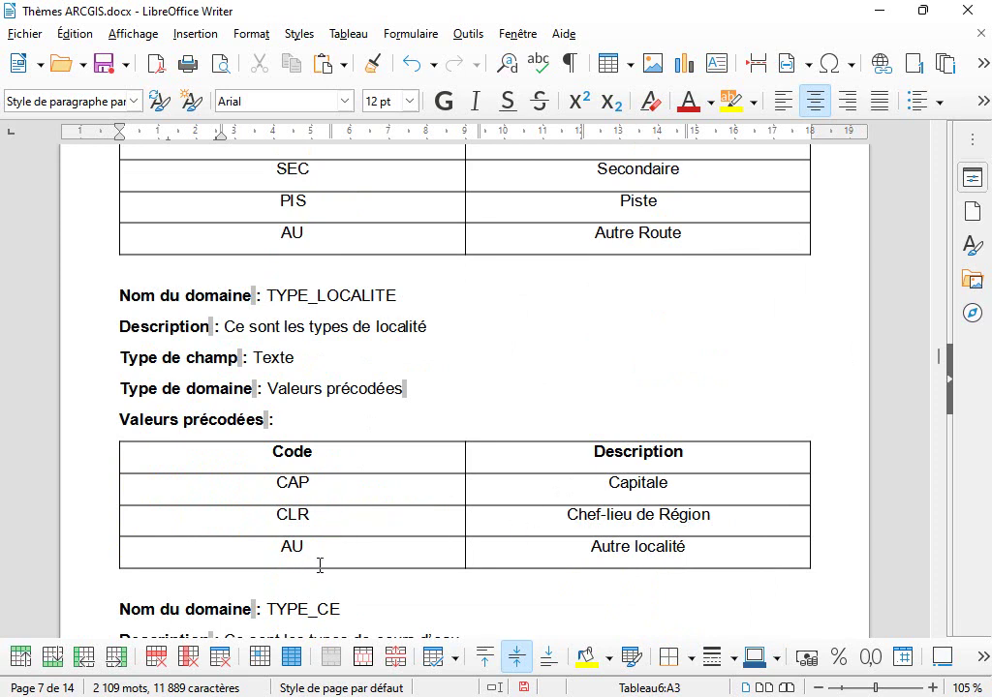
scroll(403, 538, down, 2)
scroll(403, 539, down, 2)
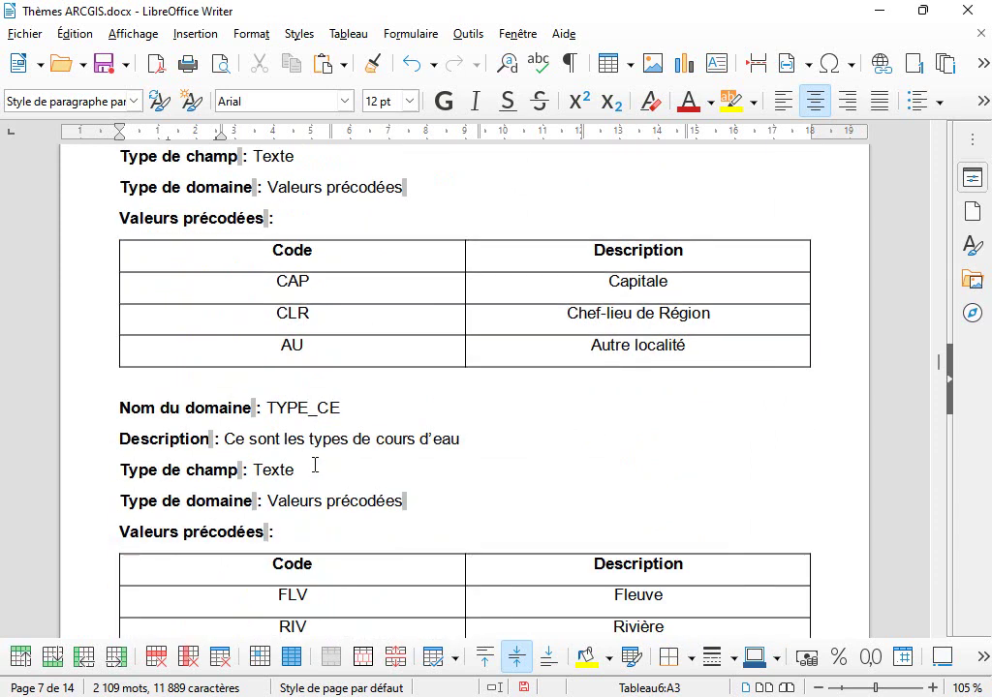
scroll(363, 463, down, 3)
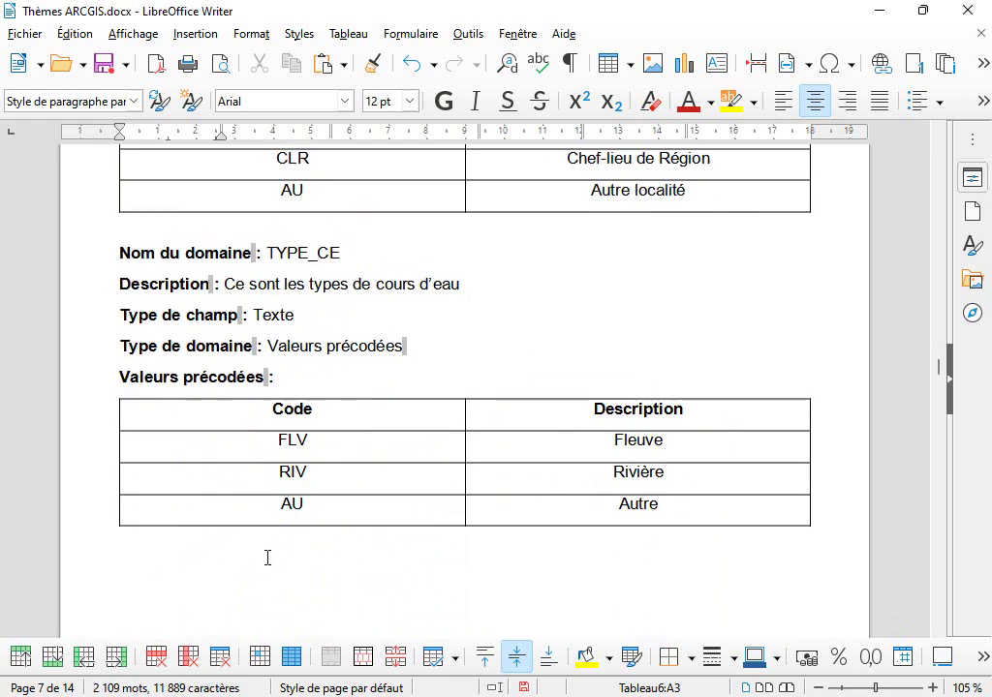
scroll(370, 583, down, 1)
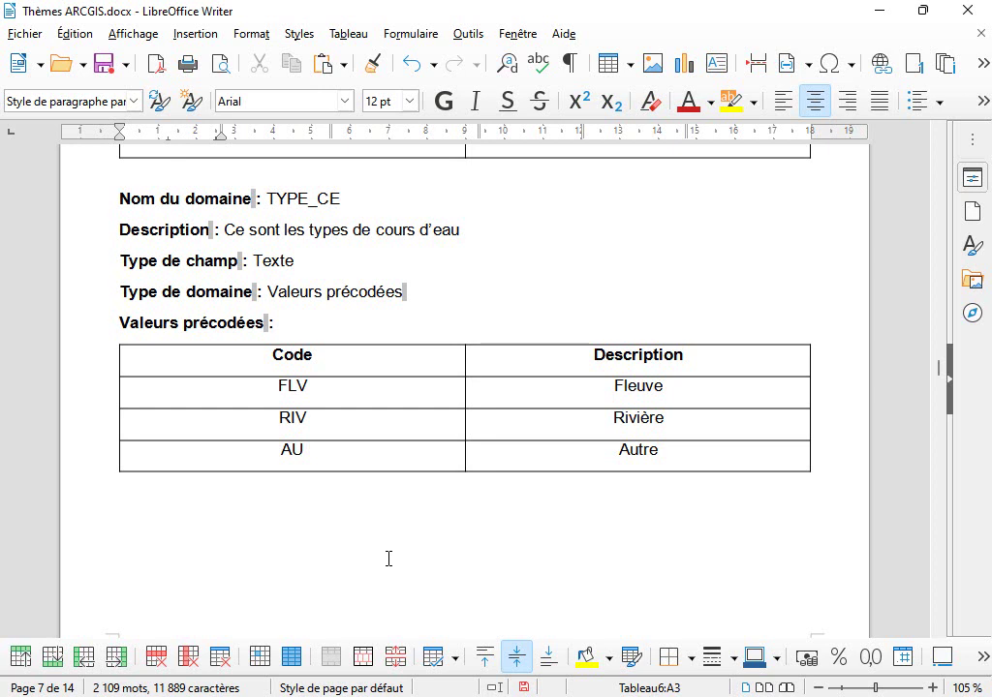
scroll(389, 559, up, 3)
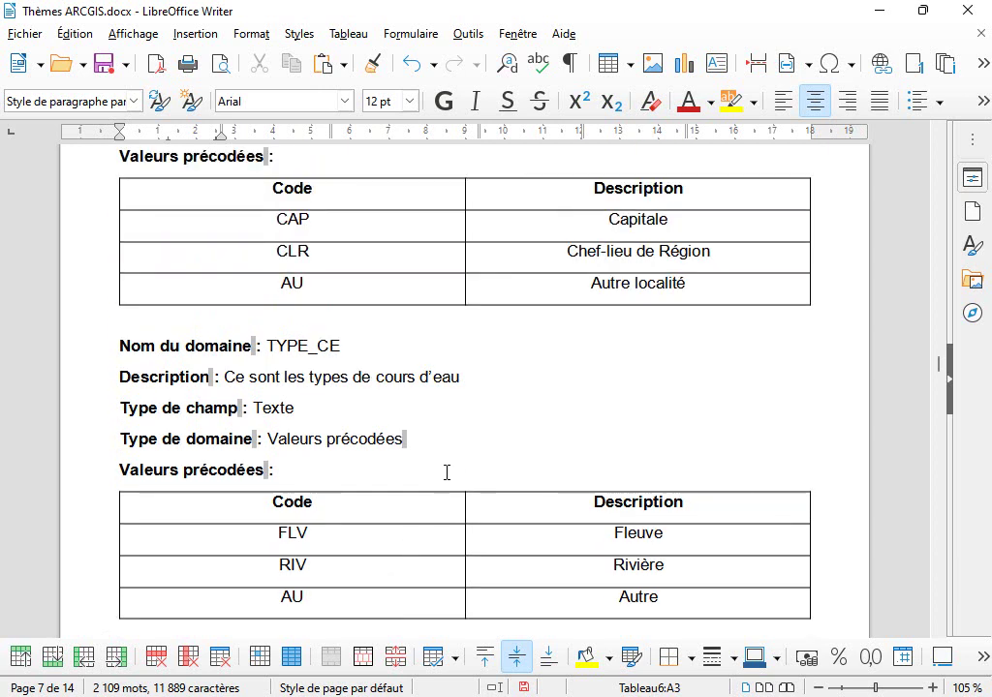
scroll(468, 503, down, 7)
scroll(470, 505, up, 4)
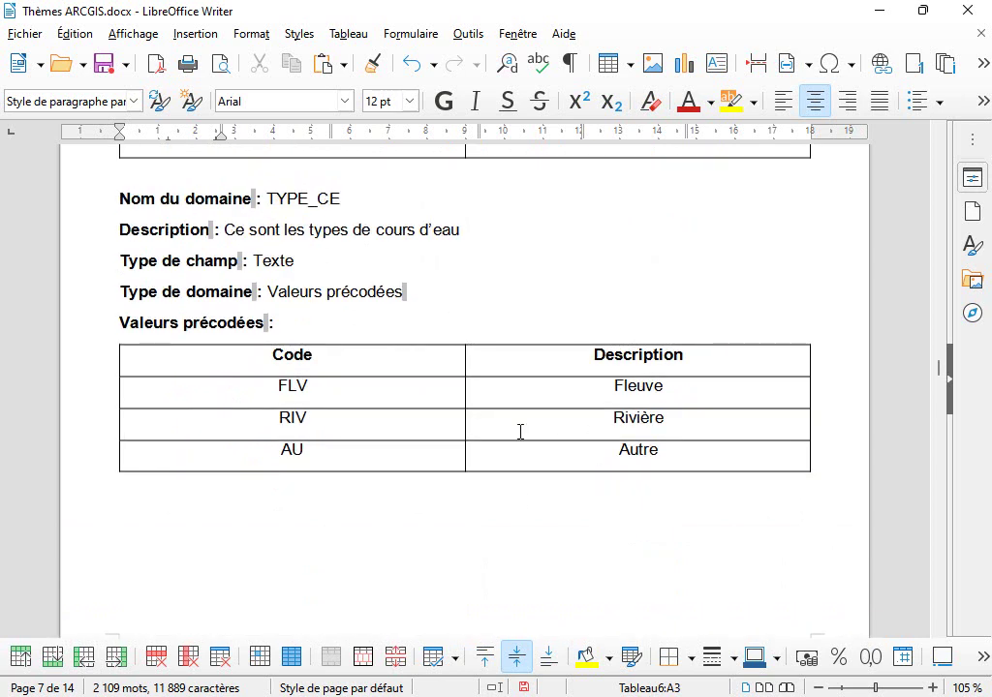
- Add a row between RIV and AU in the TYPE_CE coded values table, with code LAC and description LAC
click(831, 417)
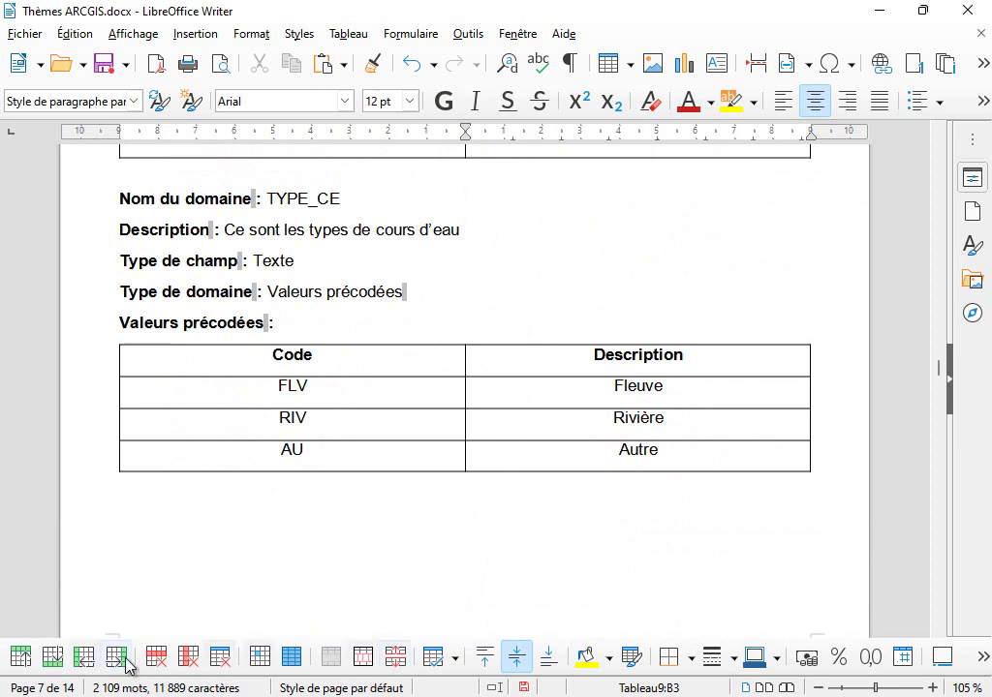
click(70, 657)
click(333, 461)
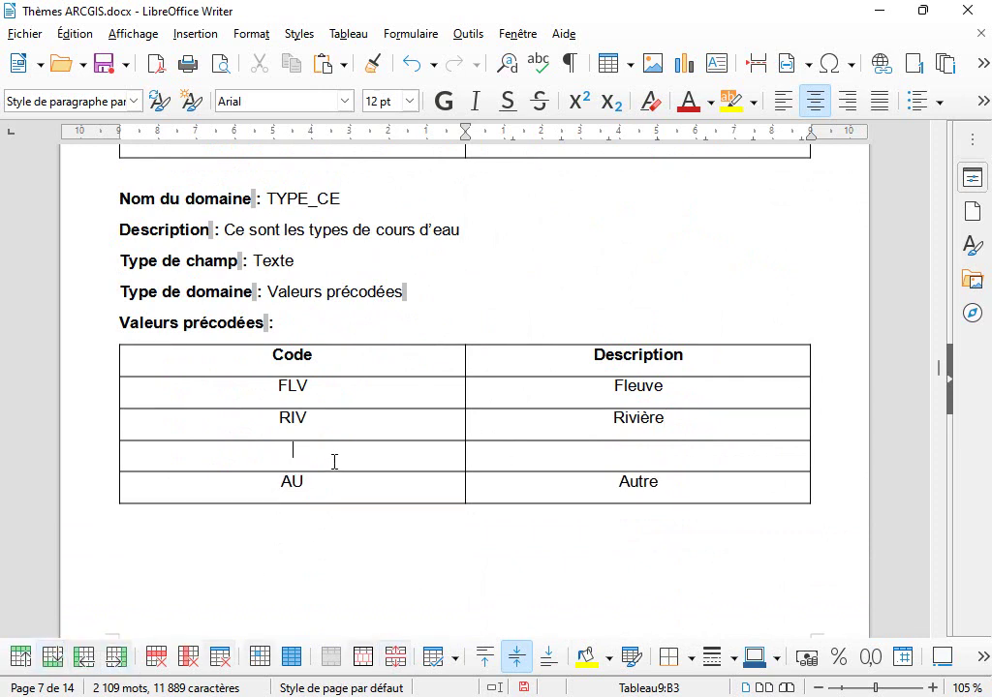
text(LA)
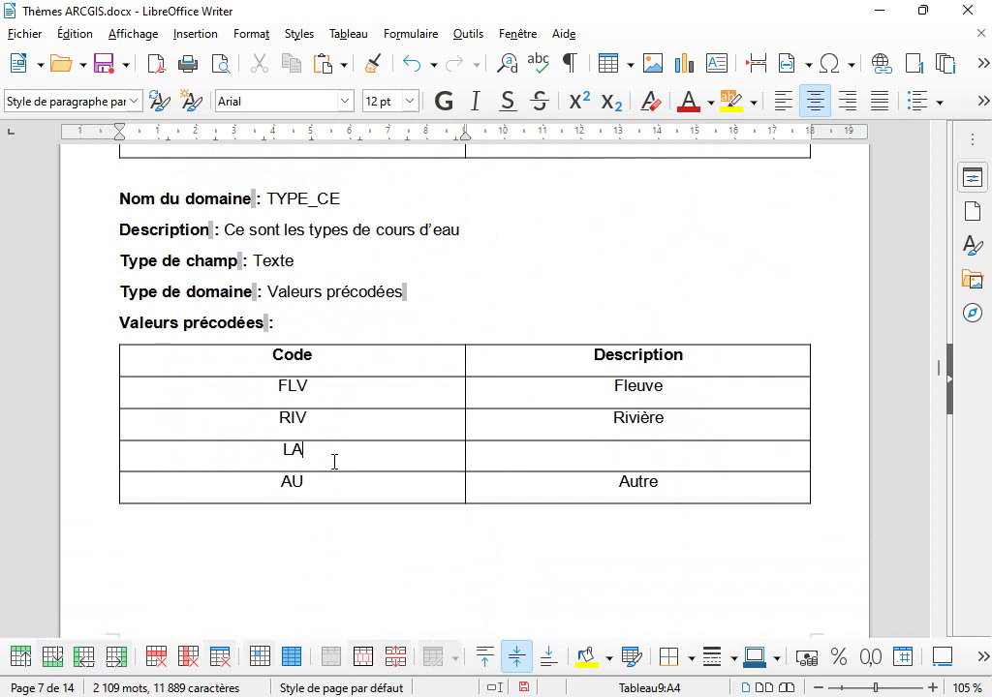
text(CLAC)
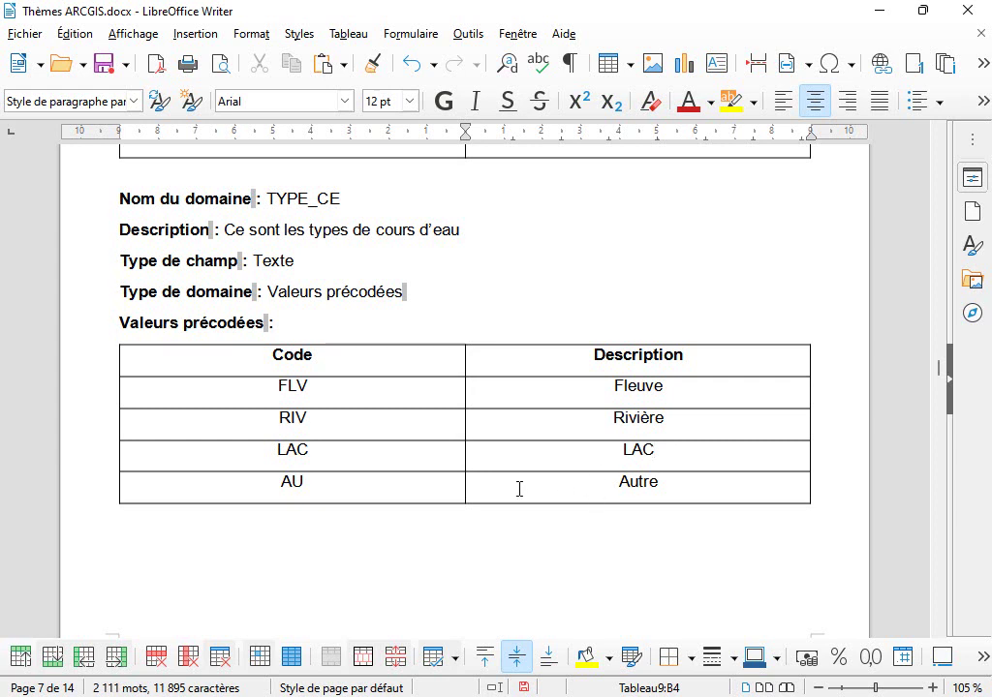
- Look back over the earlier sections of the data dictionary and switch to ArcCatalog
scroll(486, 512, up, 1)
scroll(485, 512, down, 3)
scroll(485, 512, up, 2)
scroll(485, 511, up, 12)
scroll(489, 509, up, 5)
scroll(494, 507, up, 20)
scroll(494, 508, up, 20)
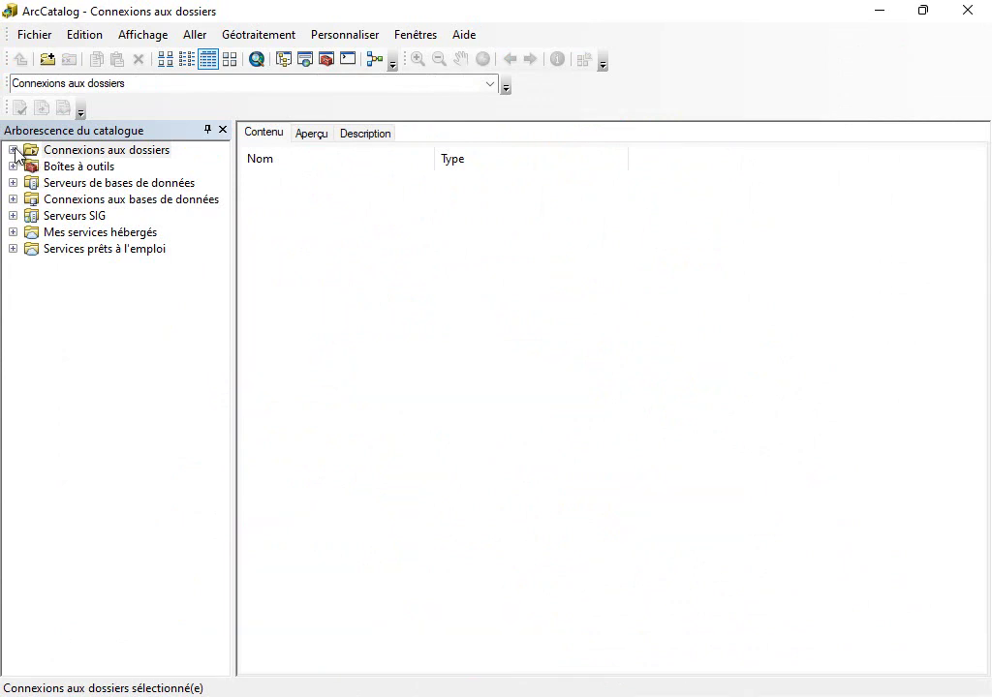
- Add a folder connection to the TP SIG folder on the desktop
click(13, 150)
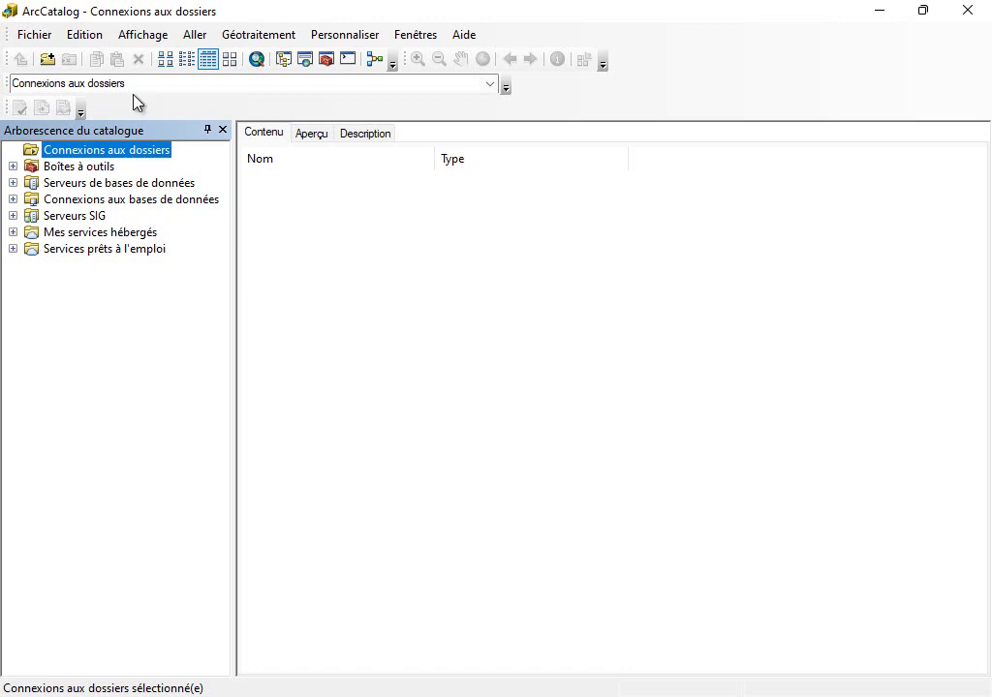
click(46, 60)
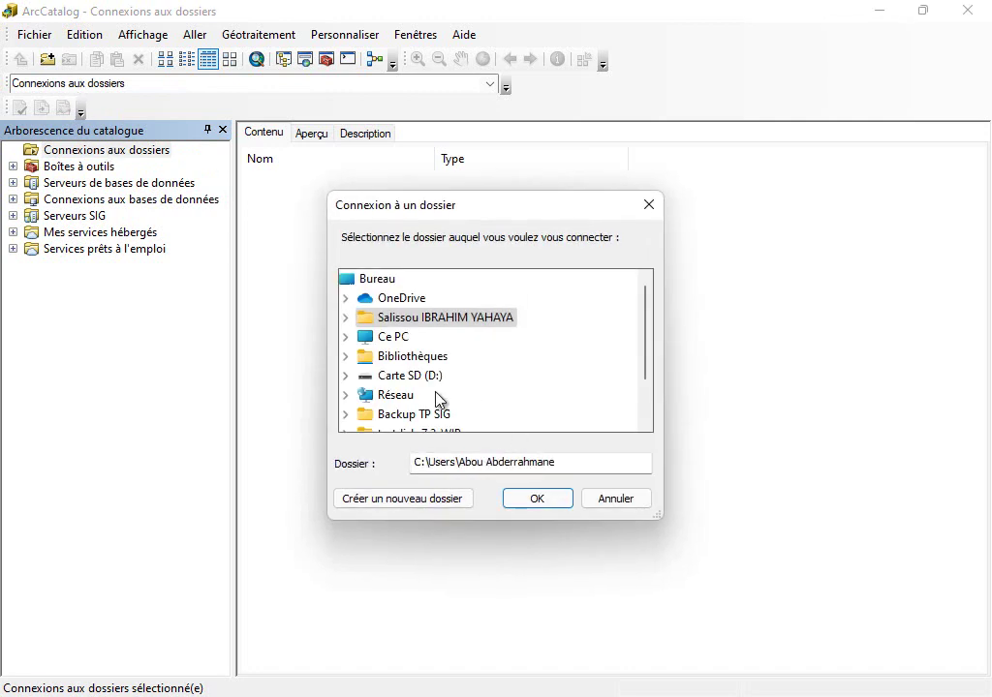
scroll(443, 409, down, 2)
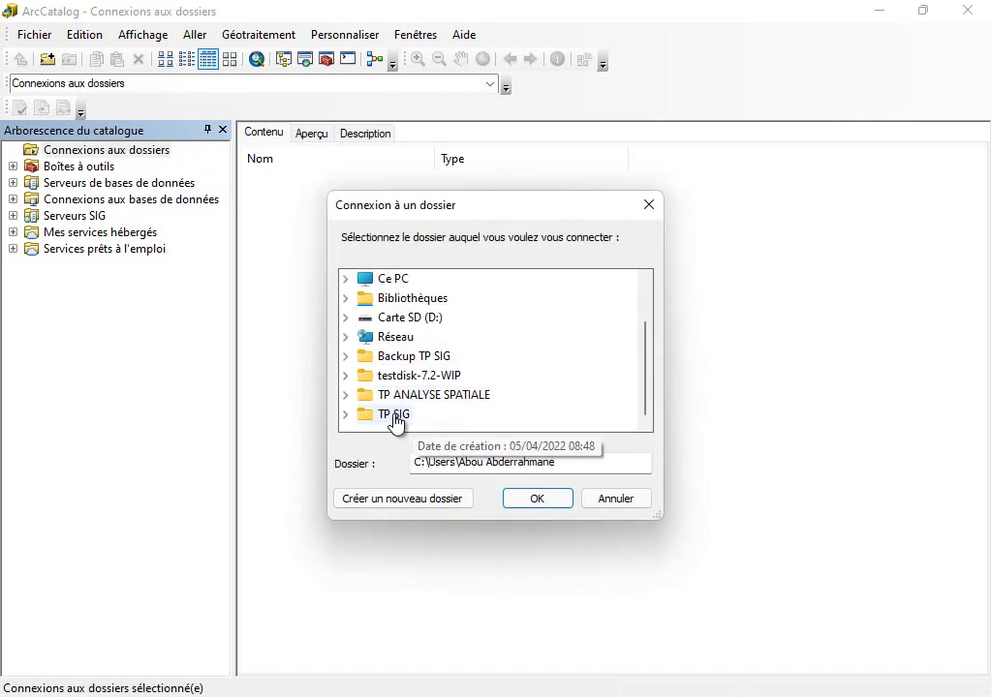
scroll(470, 336, up, 2)
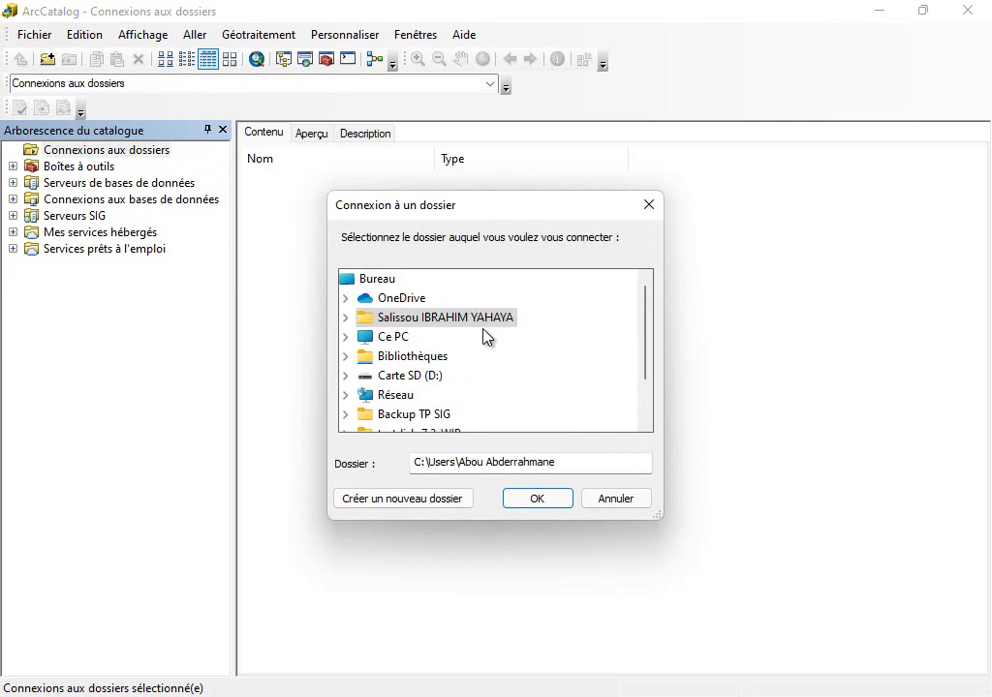
click(396, 281)
scroll(460, 418, down, 1)
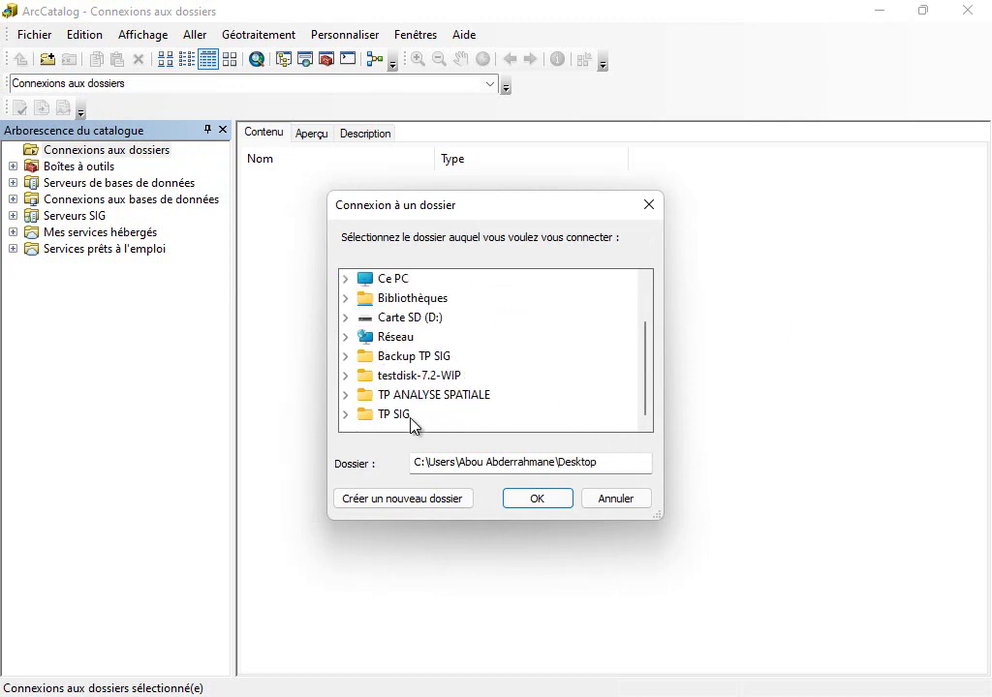
double_click(432, 417)
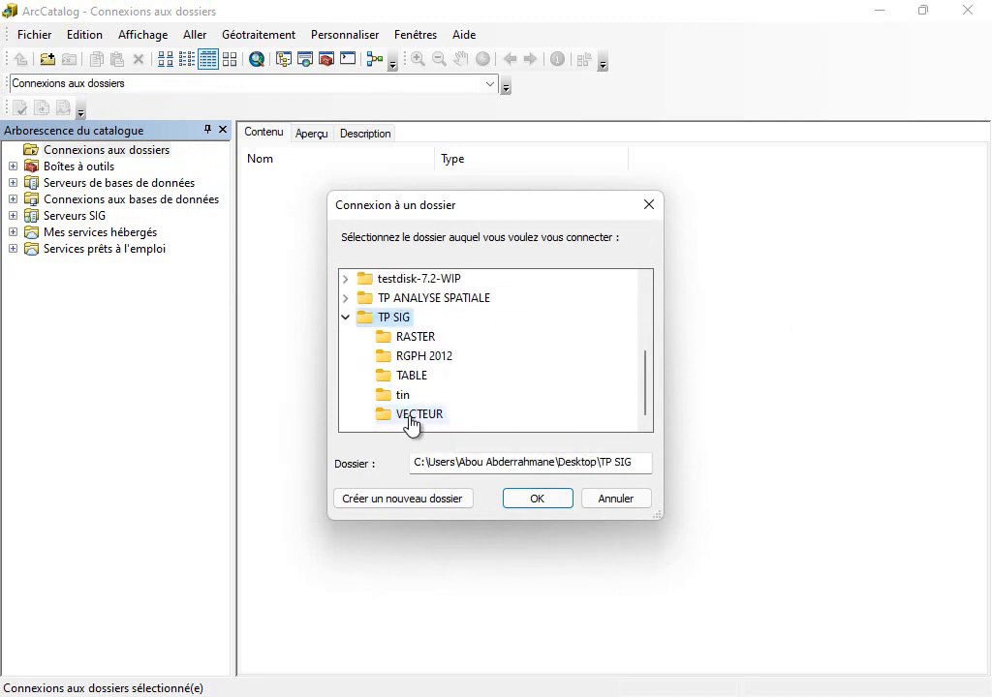
click(544, 501)
click(124, 665)
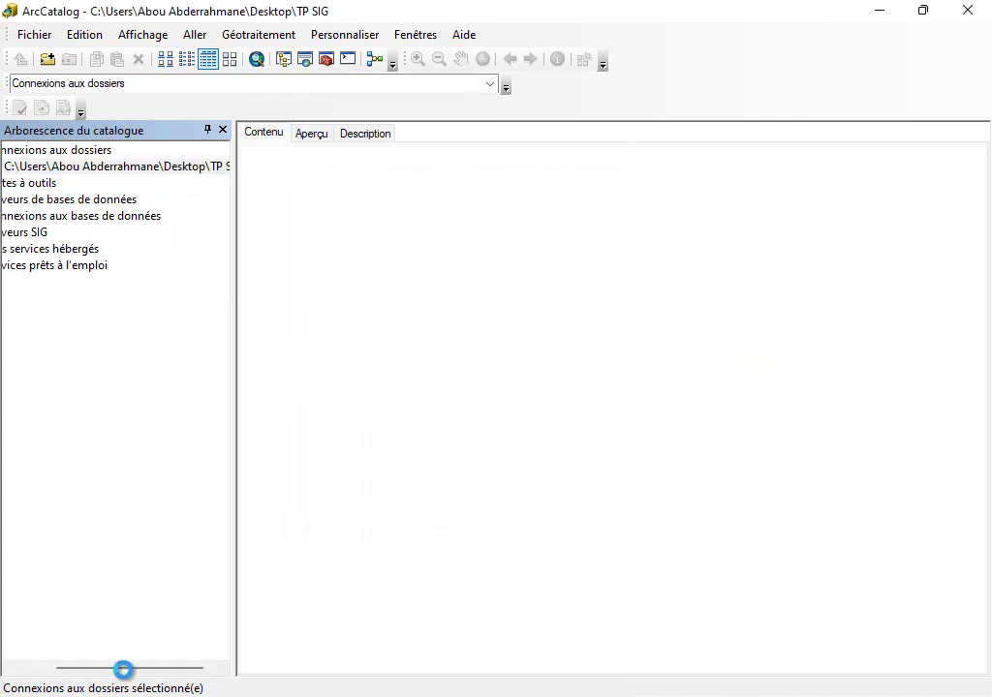
click(100, 667)
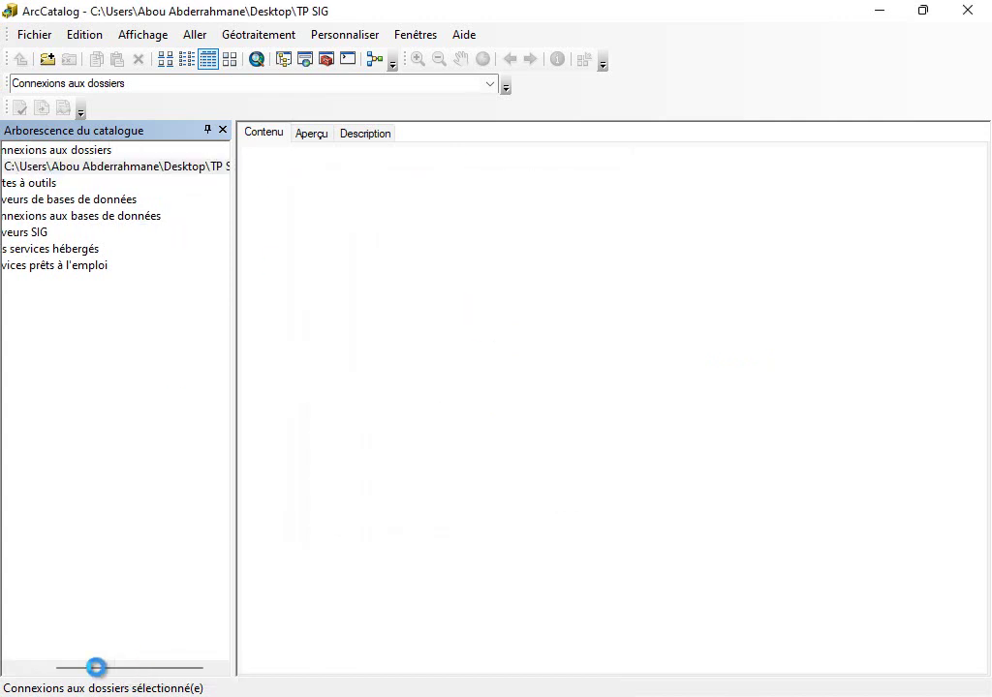
drag(97, 668, 31, 665)
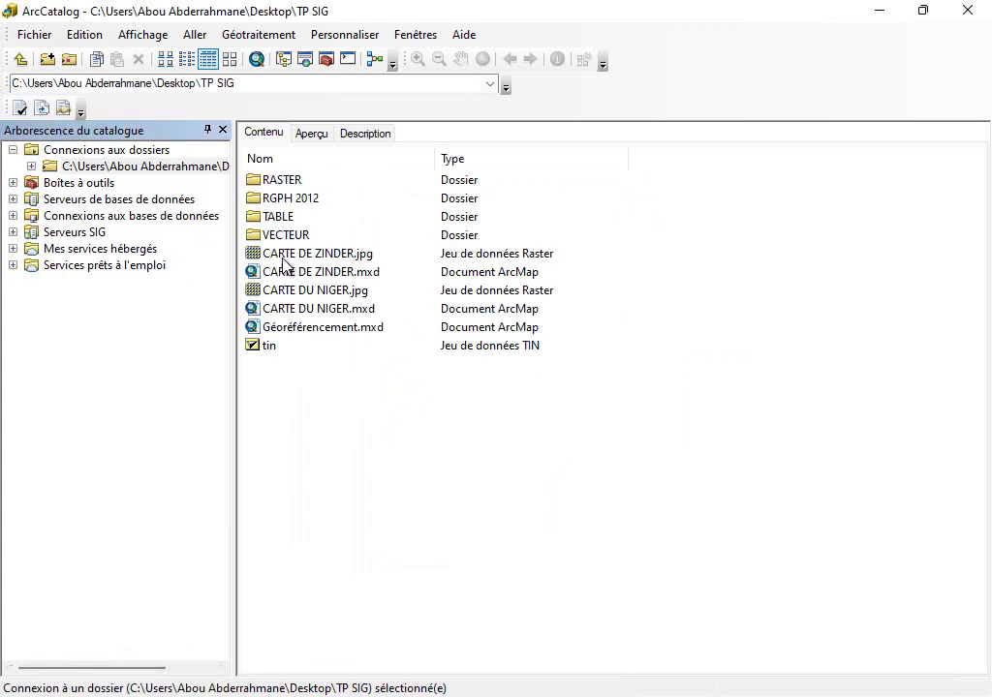
- Create a new folder named SIG NIGER inside the TP SIG folder and open it
right_click(350, 450)
mouse_move(517, 571)
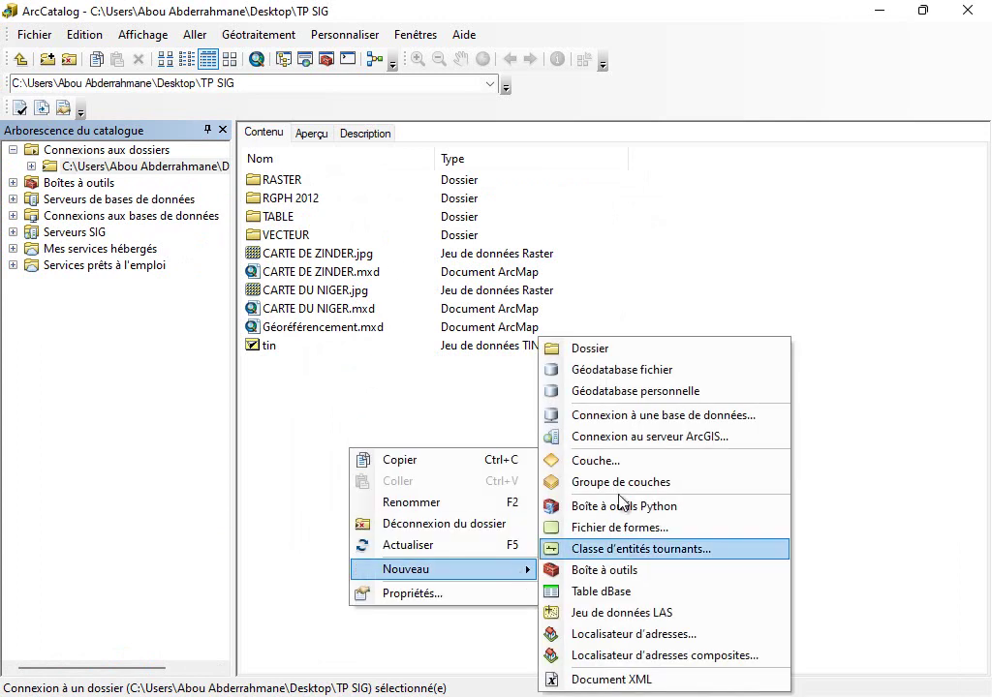
click(559, 349)
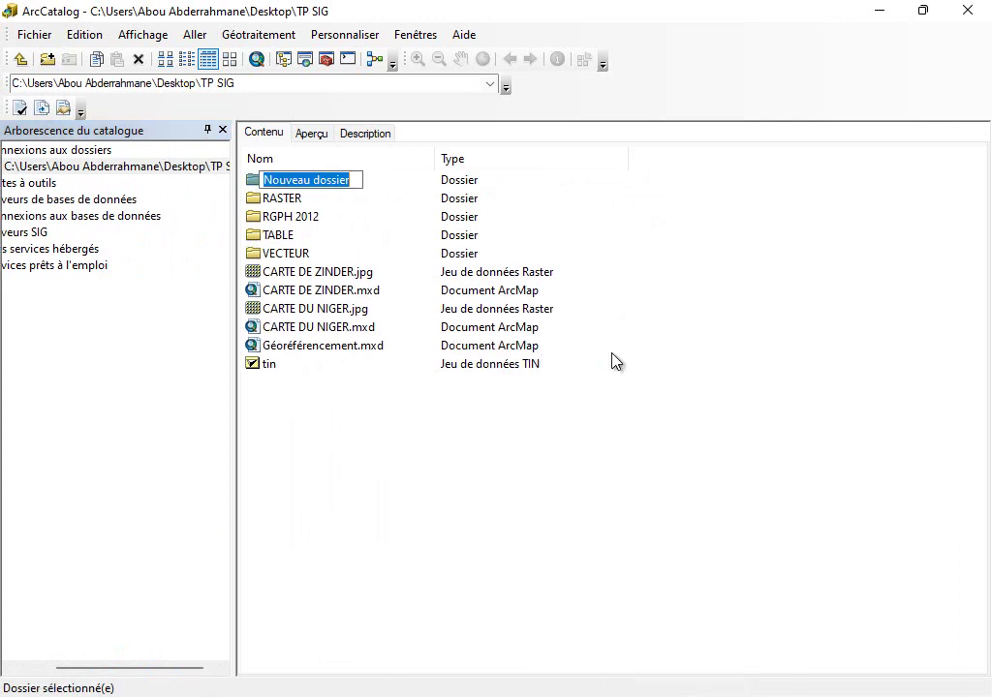
text(s)
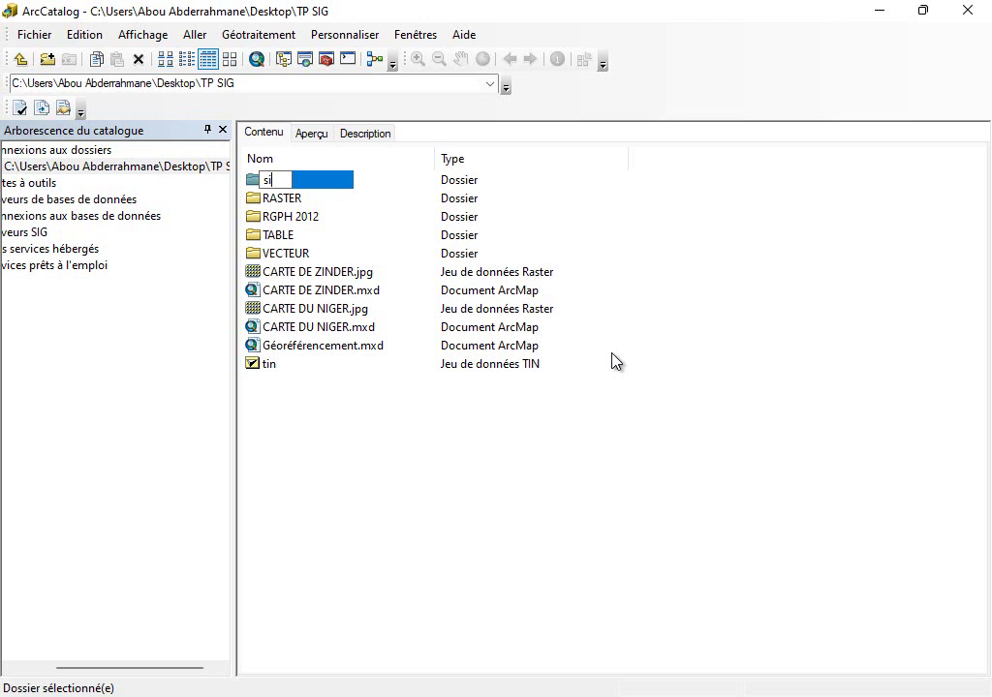
text(IG NIGER)
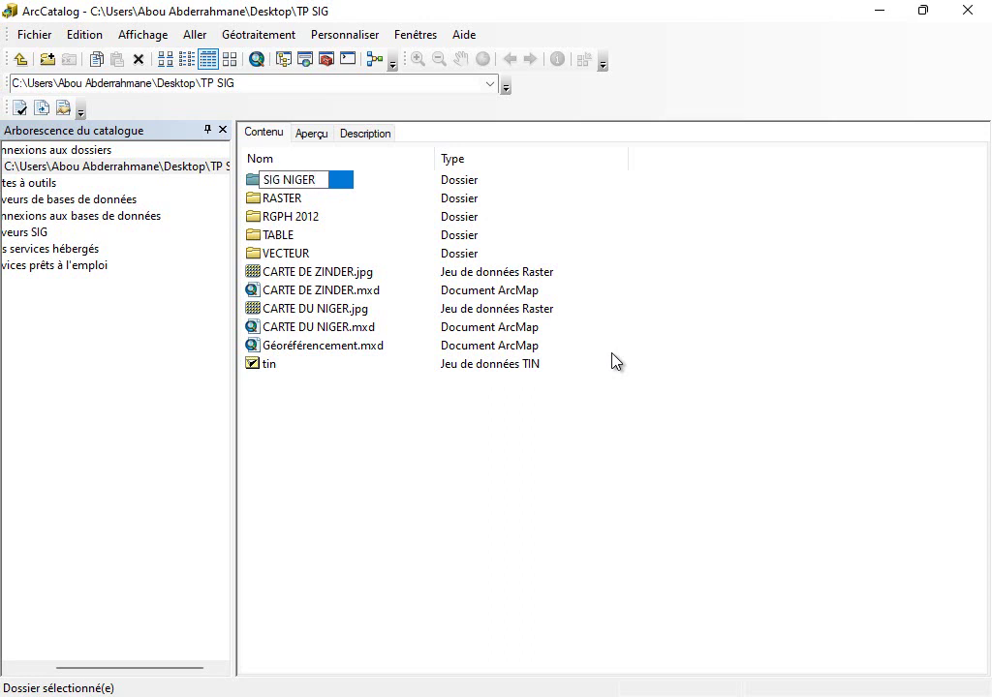
key(Return)
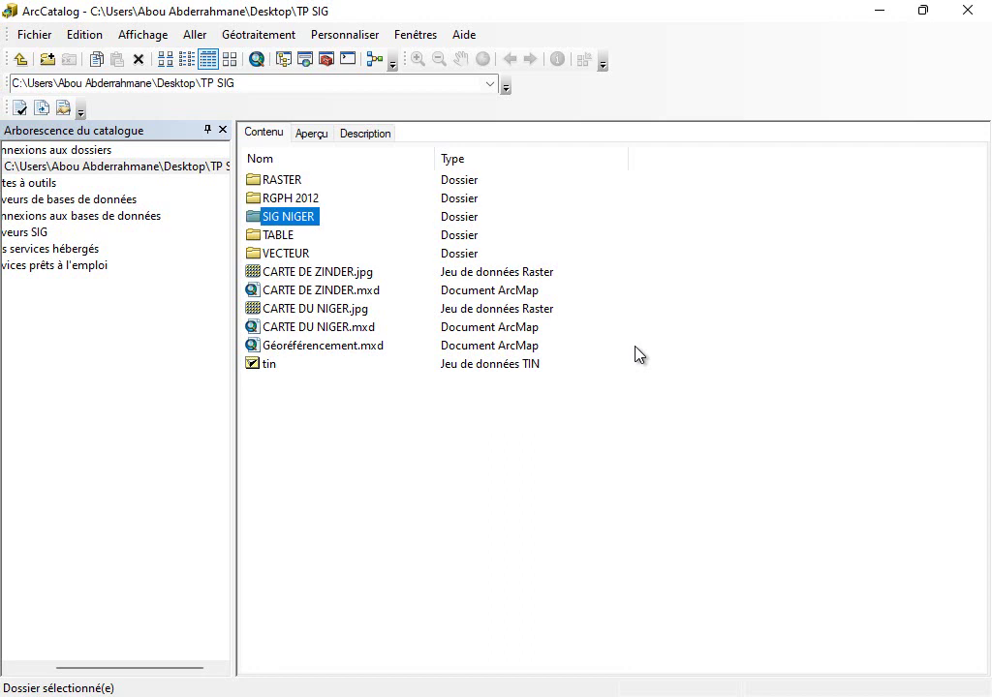
double_click(293, 219)
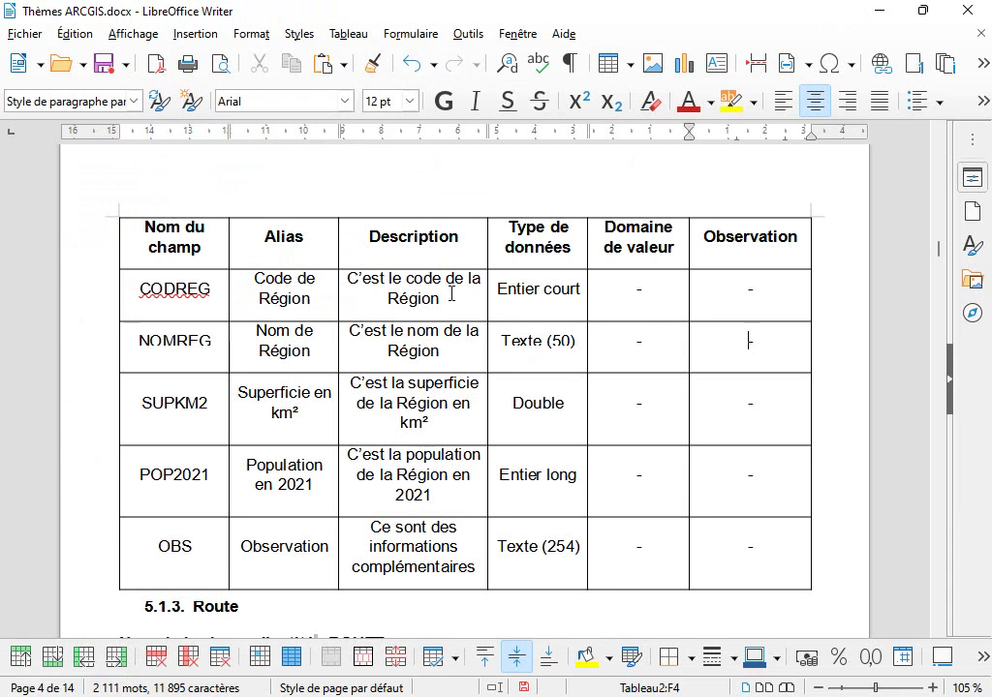
- Copy the geodatabase name SIG NIGER, without its extension, from section 5.1 of the data dictionary in LibreOffice Writer and return to ArcCatalog
scroll(446, 308, up, 10)
scroll(448, 311, up, 6)
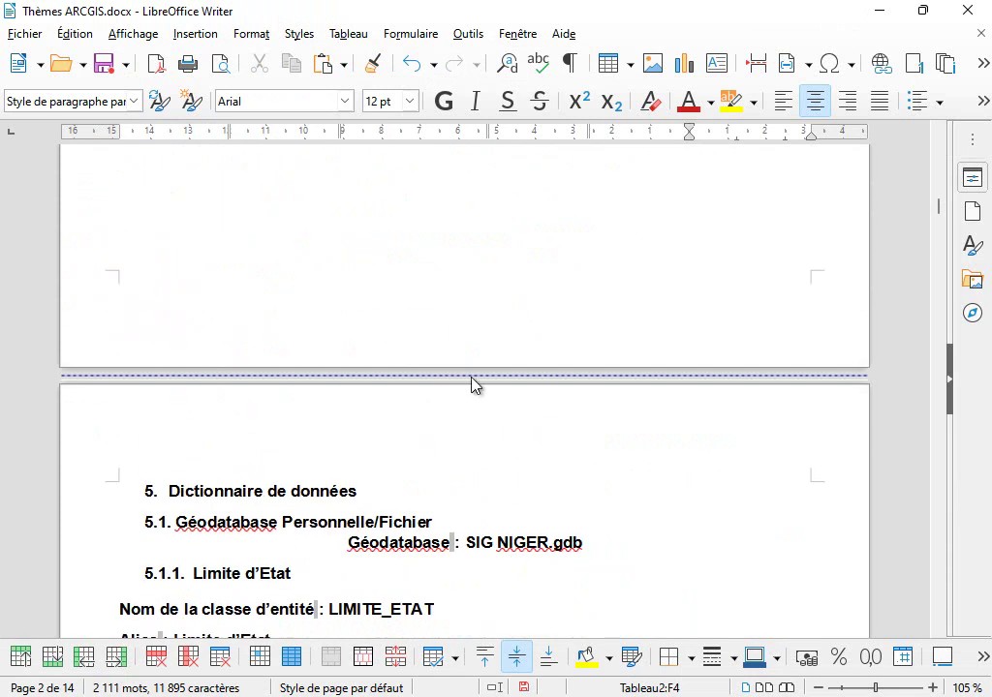
scroll(458, 331, down, 4)
drag(472, 347, 551, 348)
right_click(540, 340)
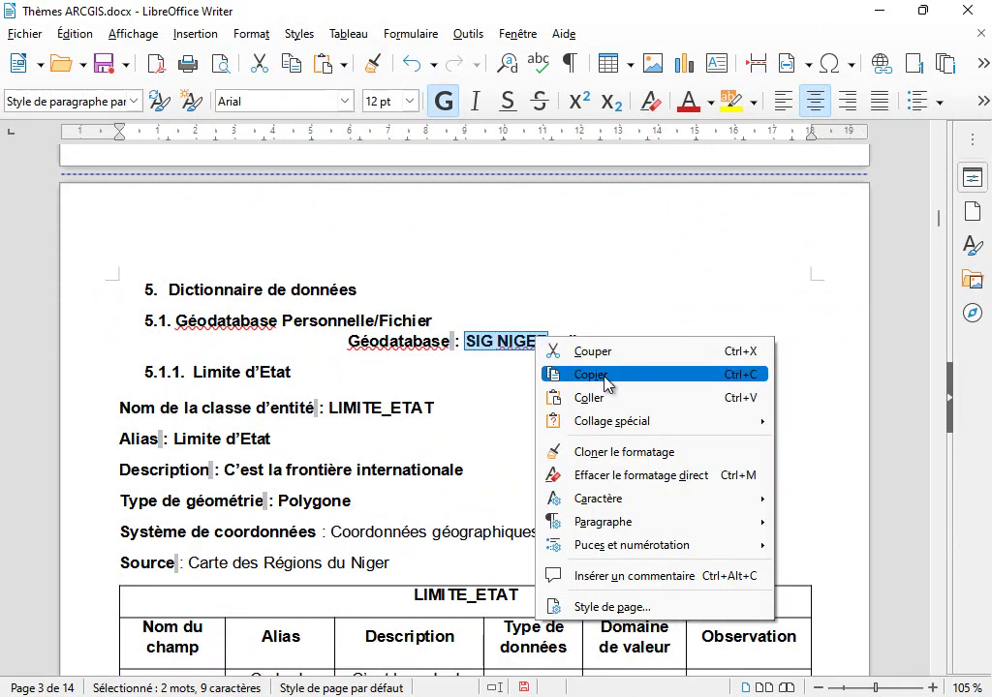
click(605, 378)
key(alt+Tab)
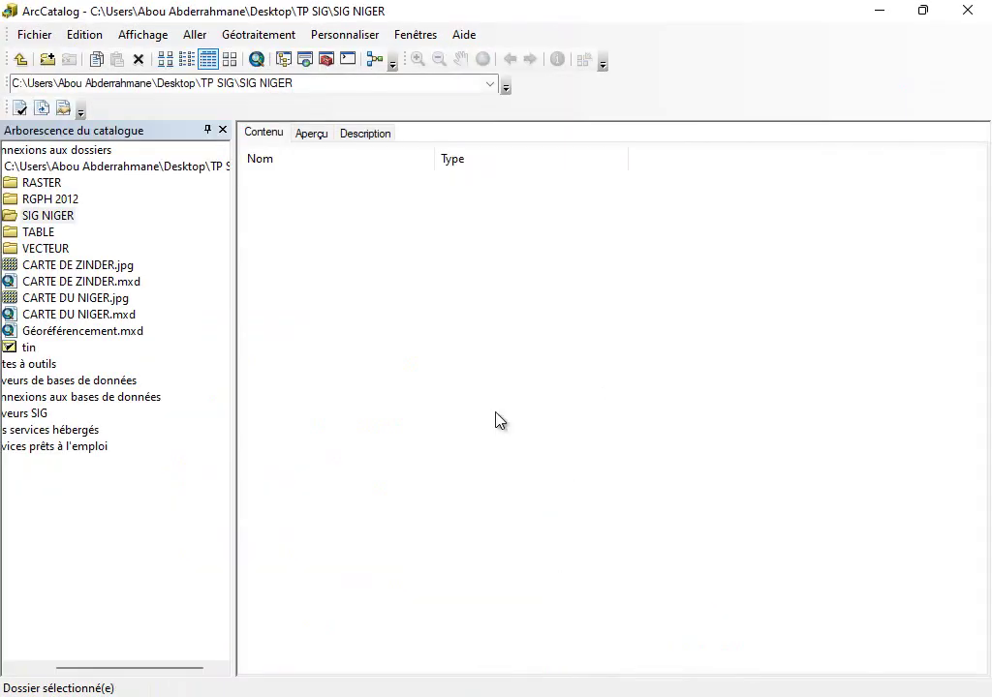
- Create a file geodatabase named SIG NIGER.gdb in the SIG NIGER folder and open it
right_click(379, 240)
mouse_move(473, 358)
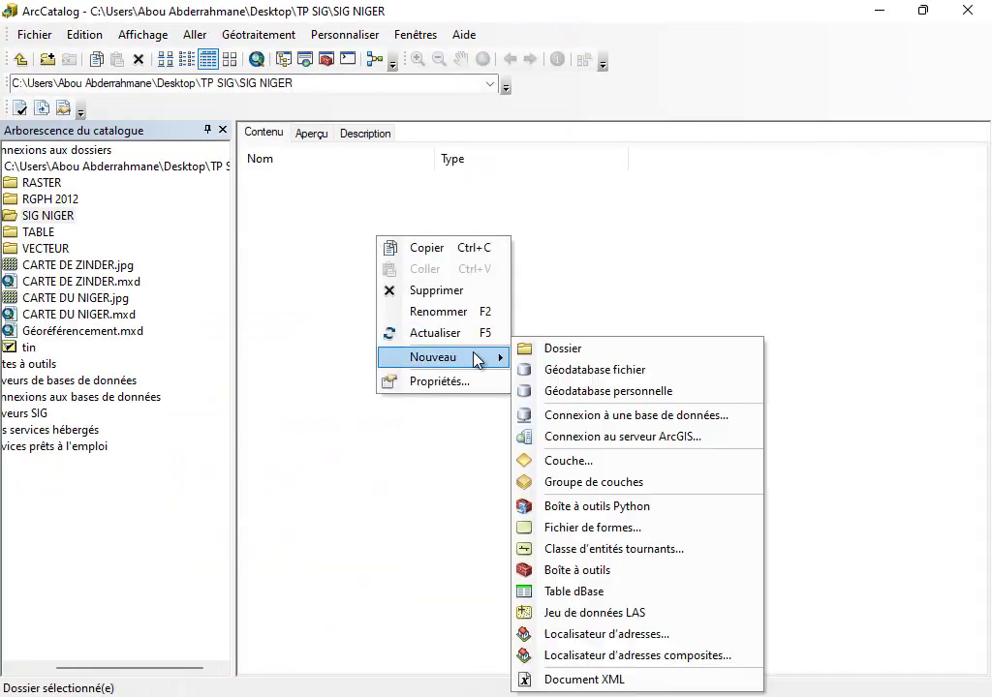
click(521, 370)
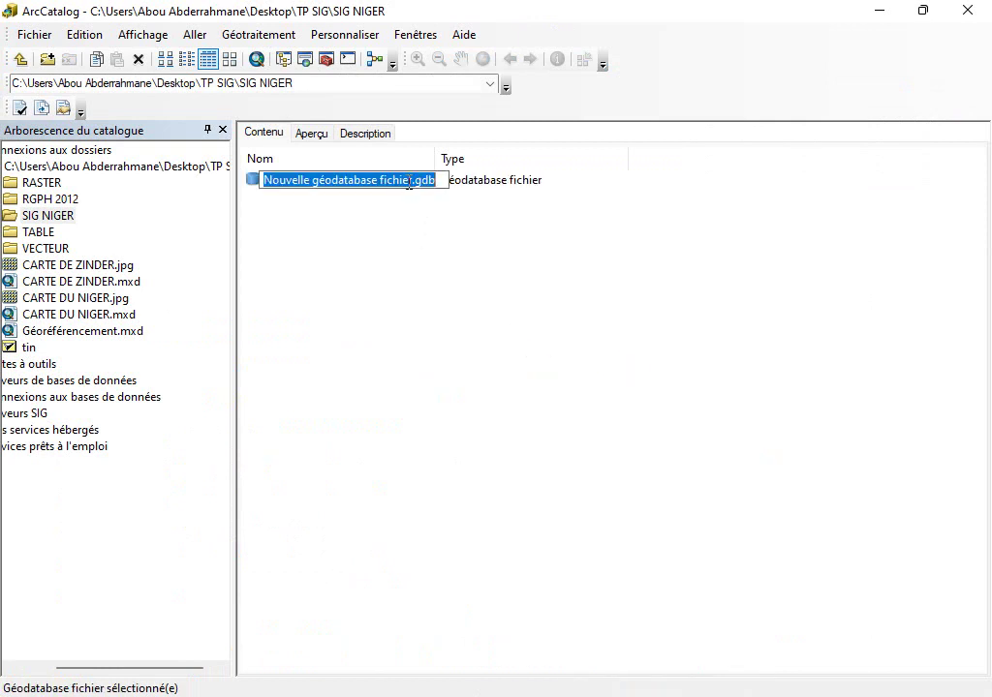
click(414, 181)
drag(415, 182, 233, 183)
text(SIG N)
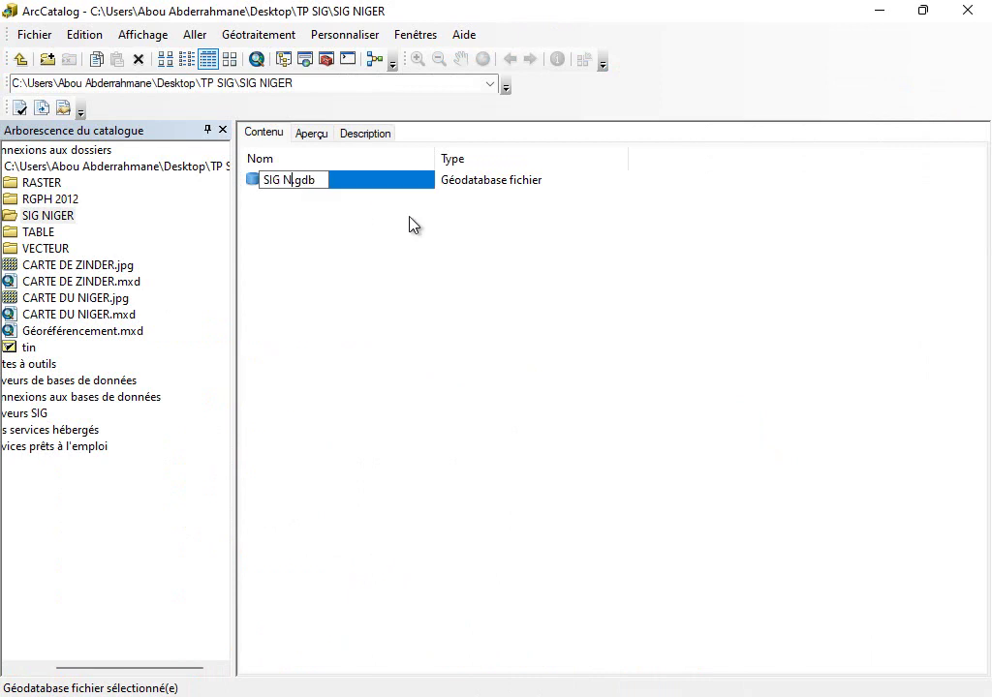
text(IGER)
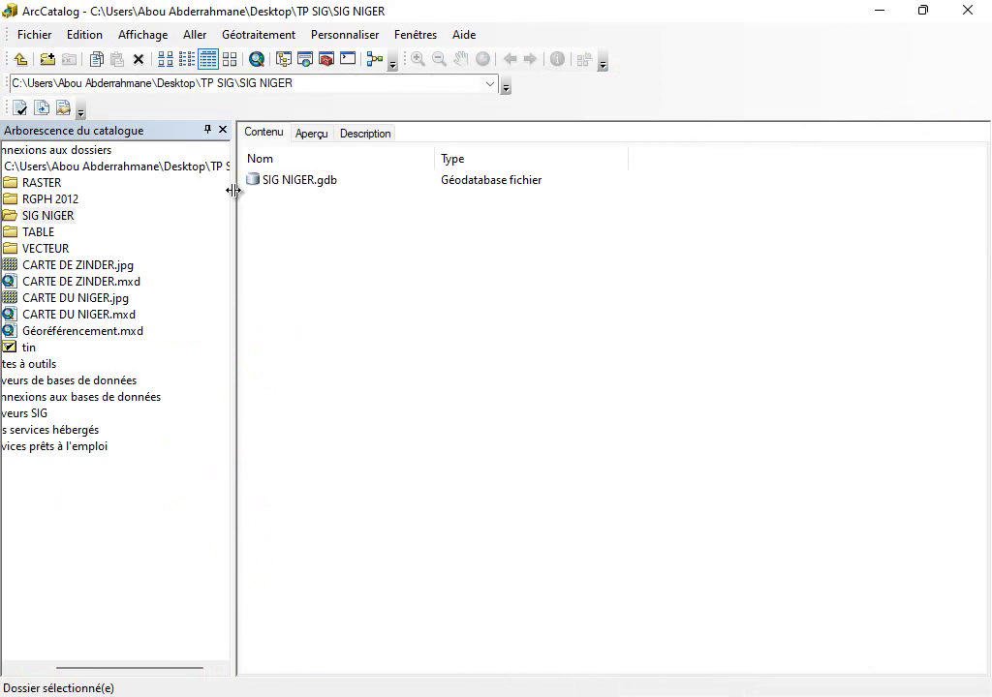
double_click(294, 189)
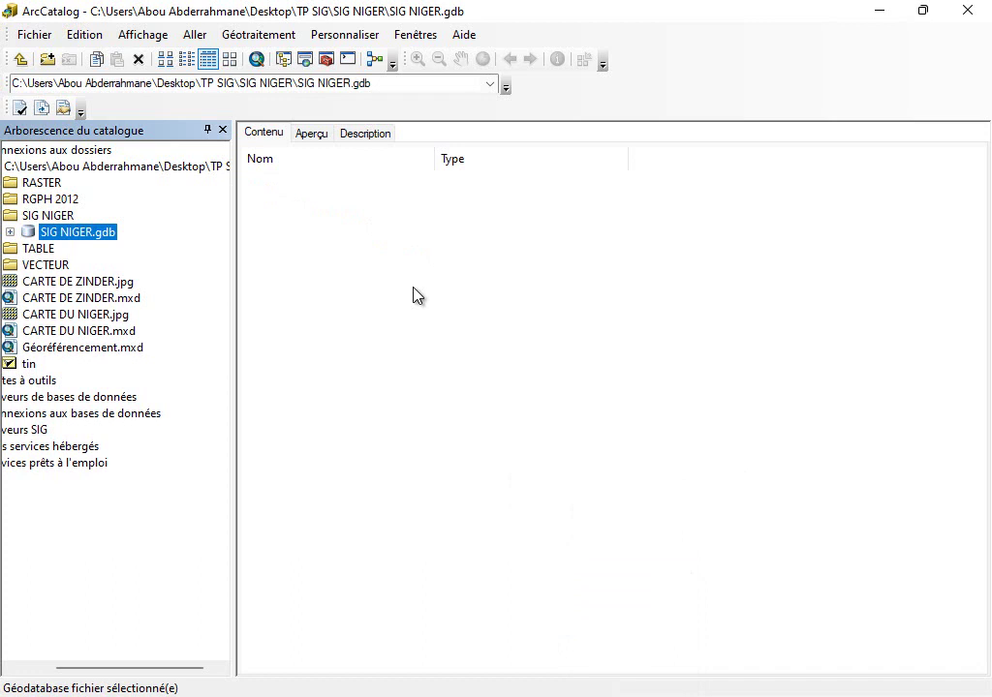
- Switch to LibreOffice Writer and look through the data dictionary from the geodatabase name down to the CLASSE_ROUTE definition in section 5.1.7
key(alt+Tab)
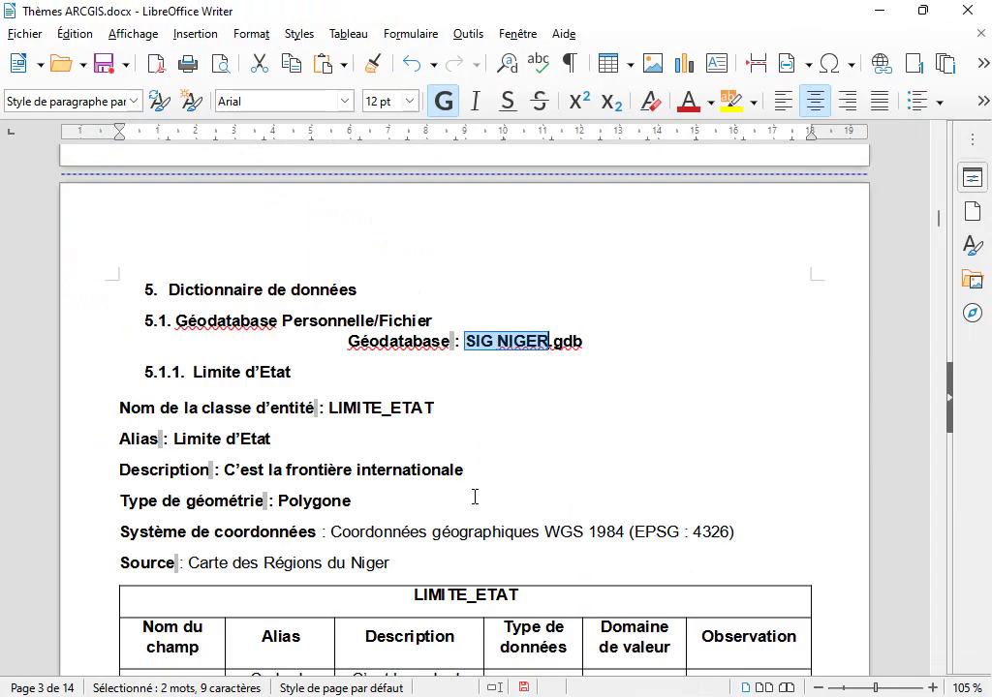
scroll(379, 469, up, 5)
scroll(379, 469, down, 20)
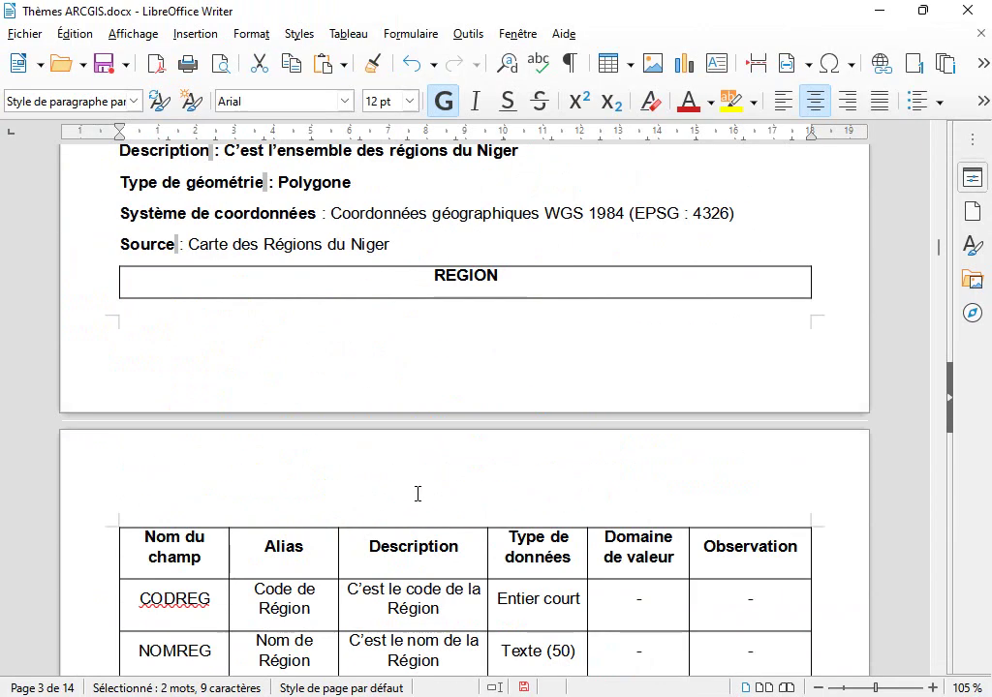
scroll(454, 516, down, 20)
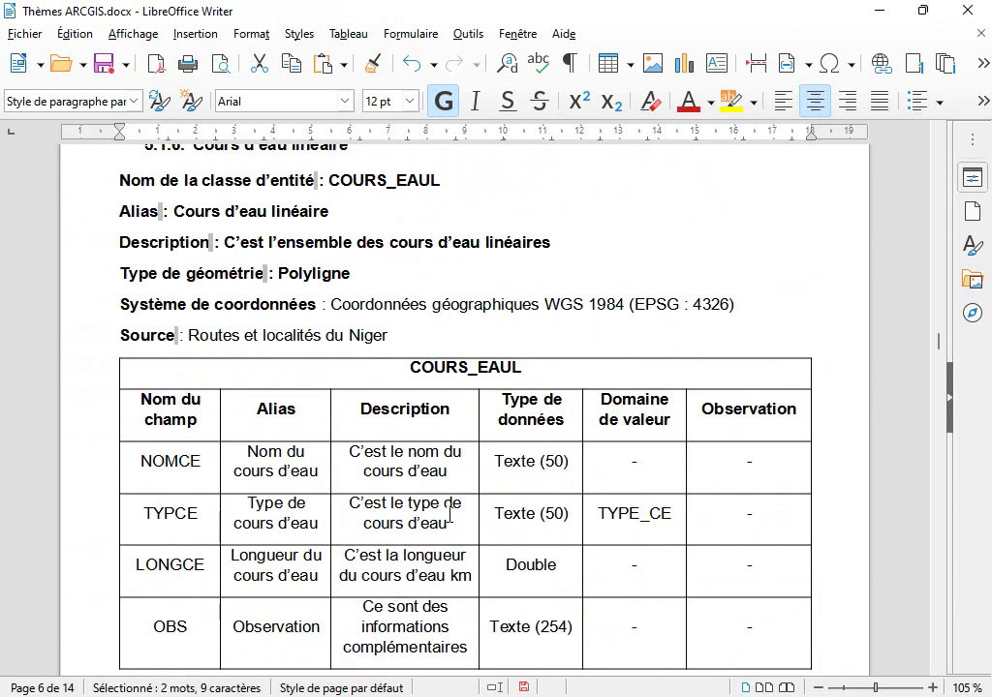
scroll(445, 523, down, 2)
scroll(445, 523, up, 10)
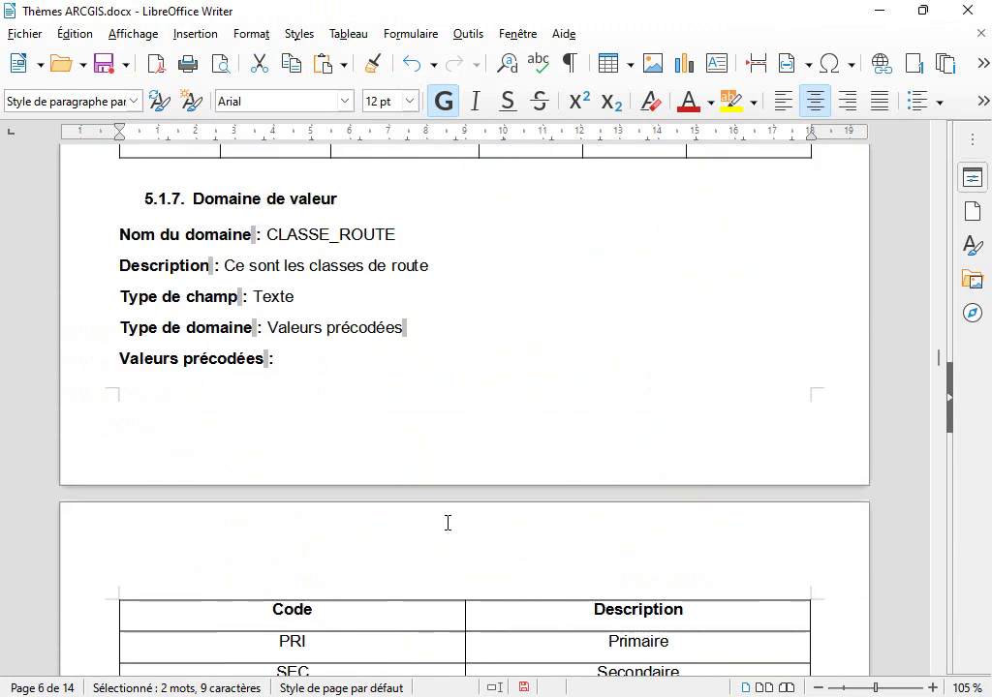
scroll(449, 523, down, 2)
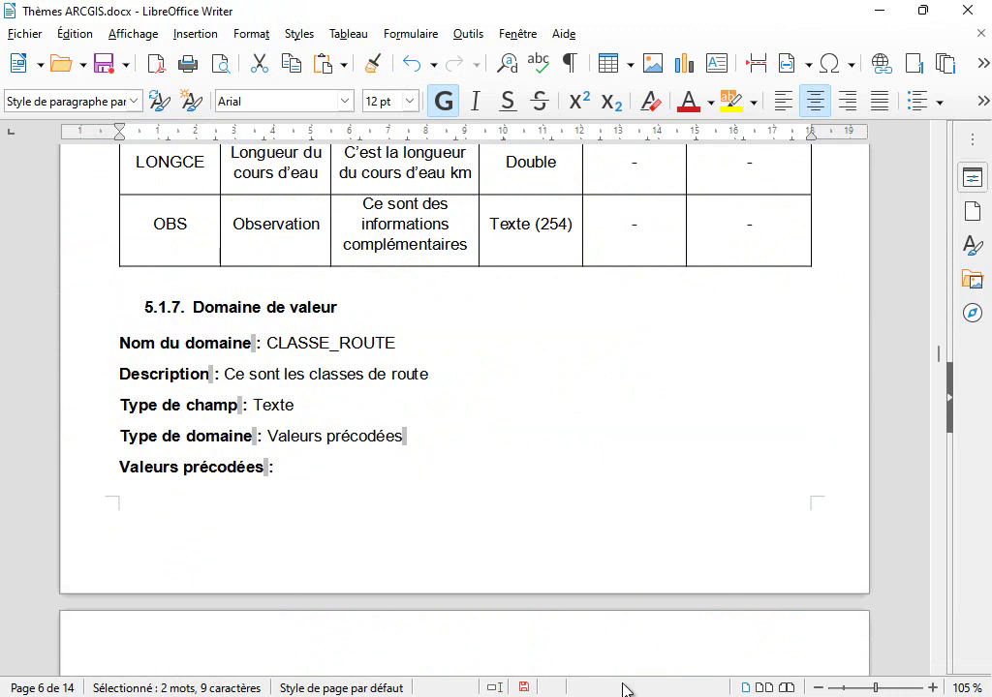
- Switch to ArcCatalog and open the domain settings in the properties of the SIG NIGER.gdb geodatabase
key(alt+Tab)
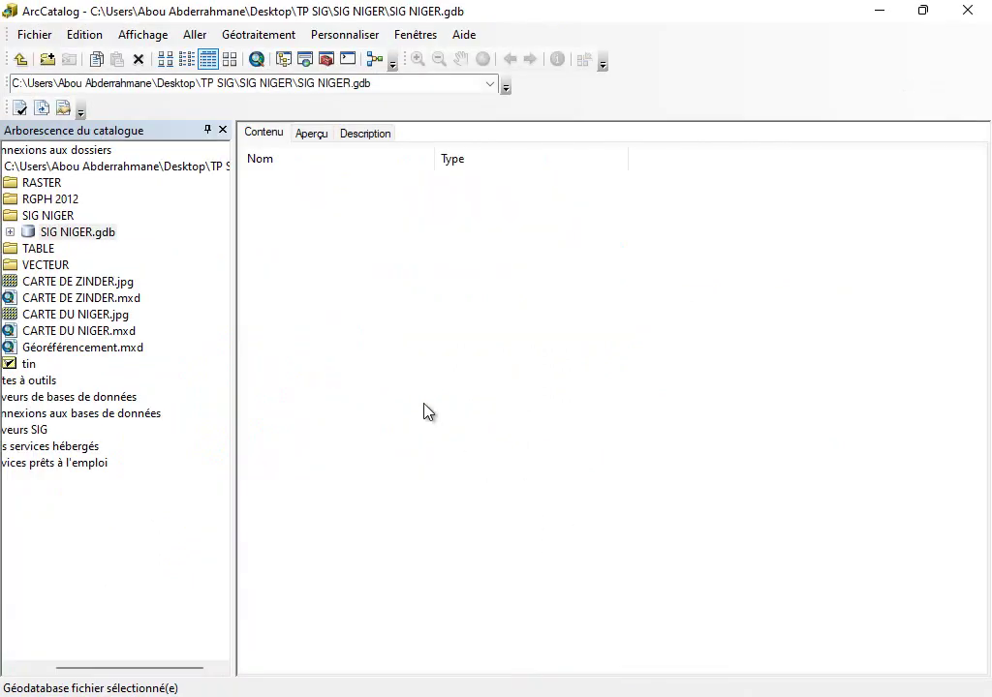
right_click(384, 270)
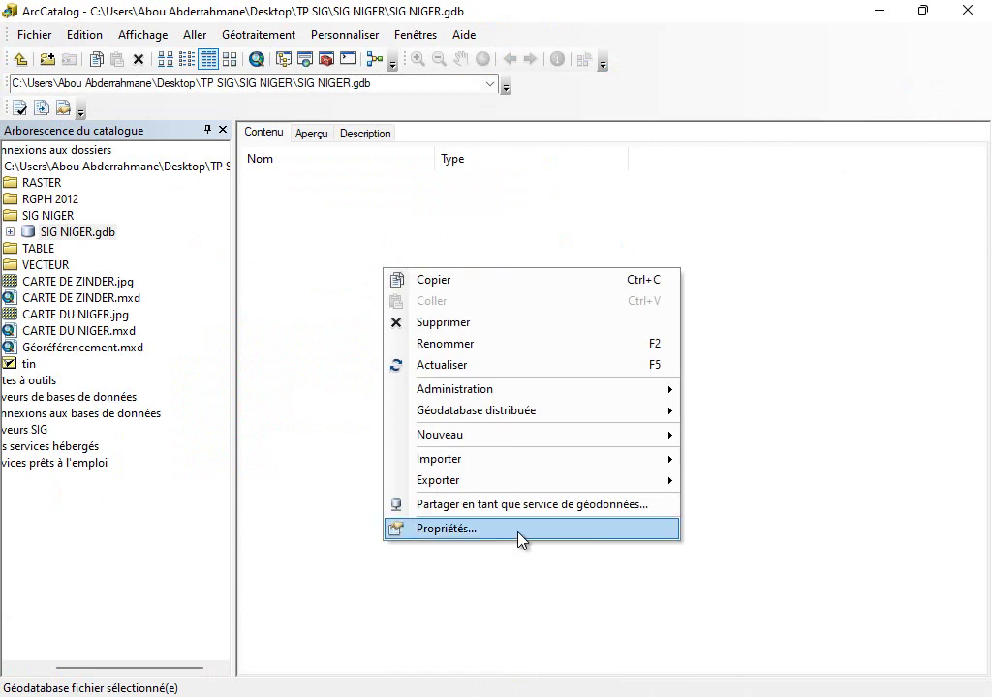
click(324, 368)
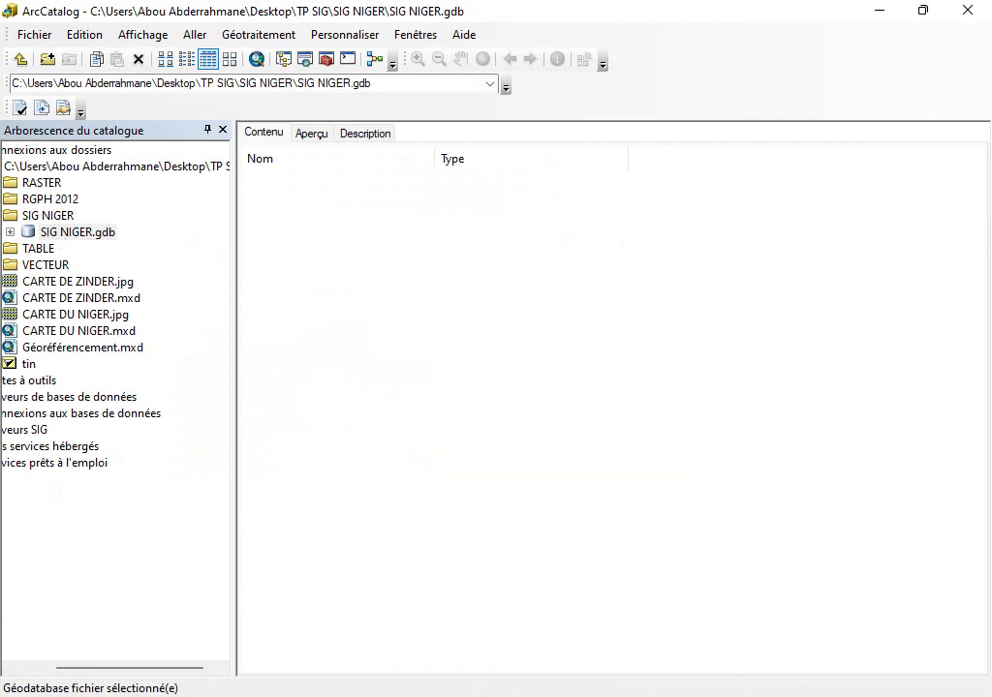
drag(126, 668, 64, 653)
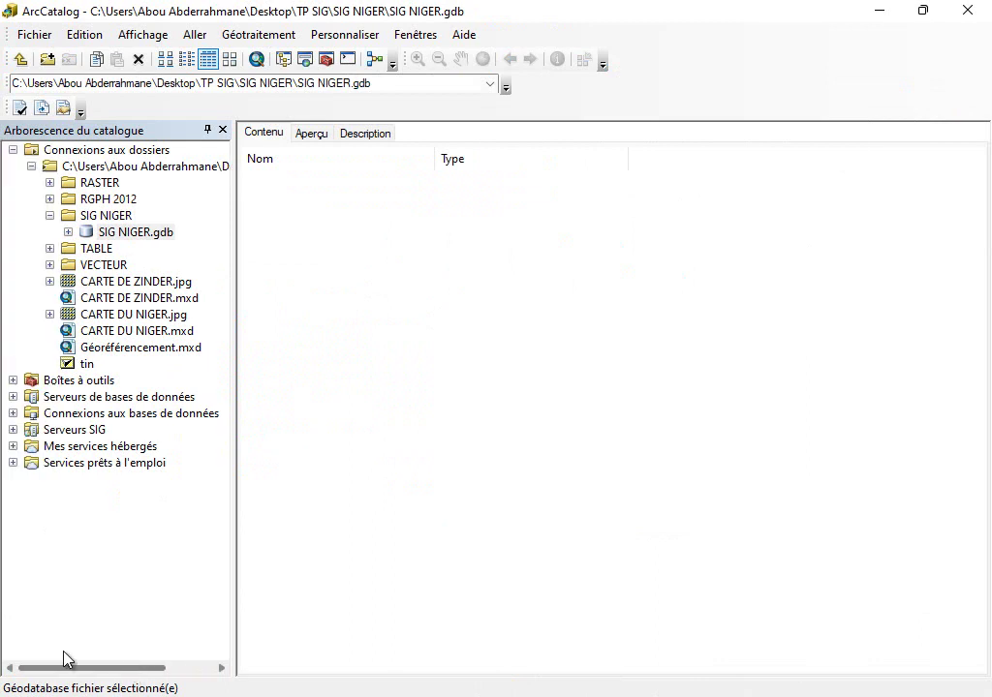
right_click(136, 232)
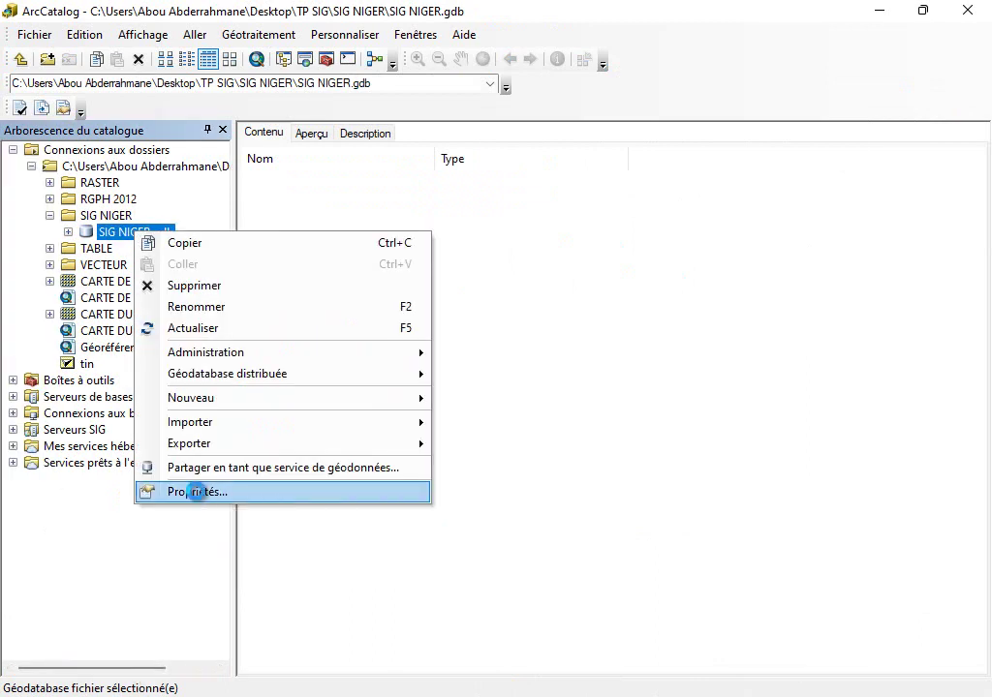
click(200, 492)
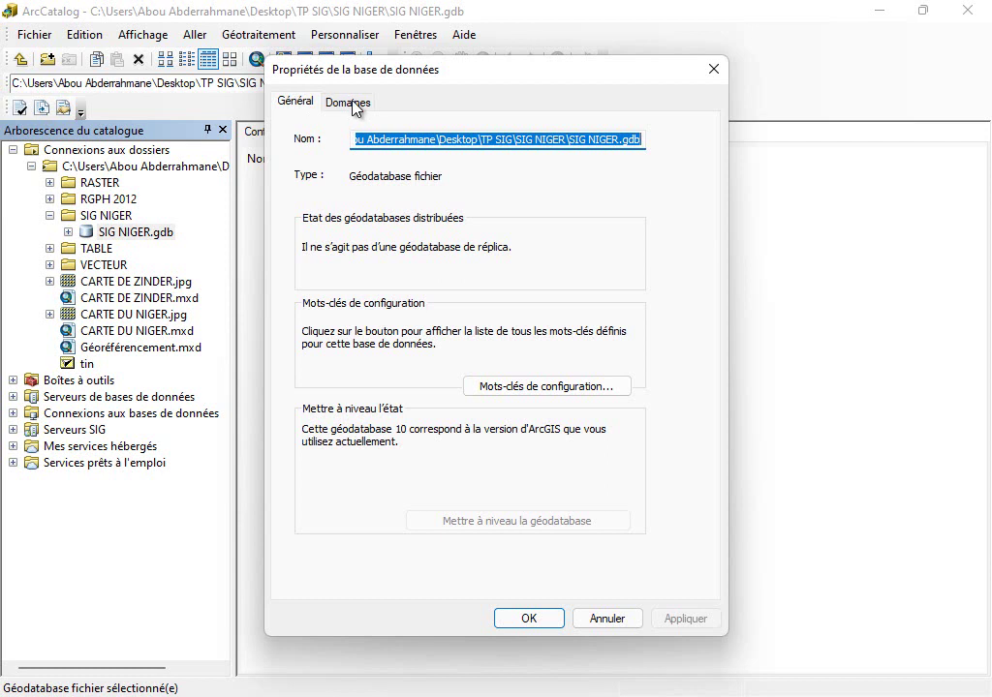
click(339, 101)
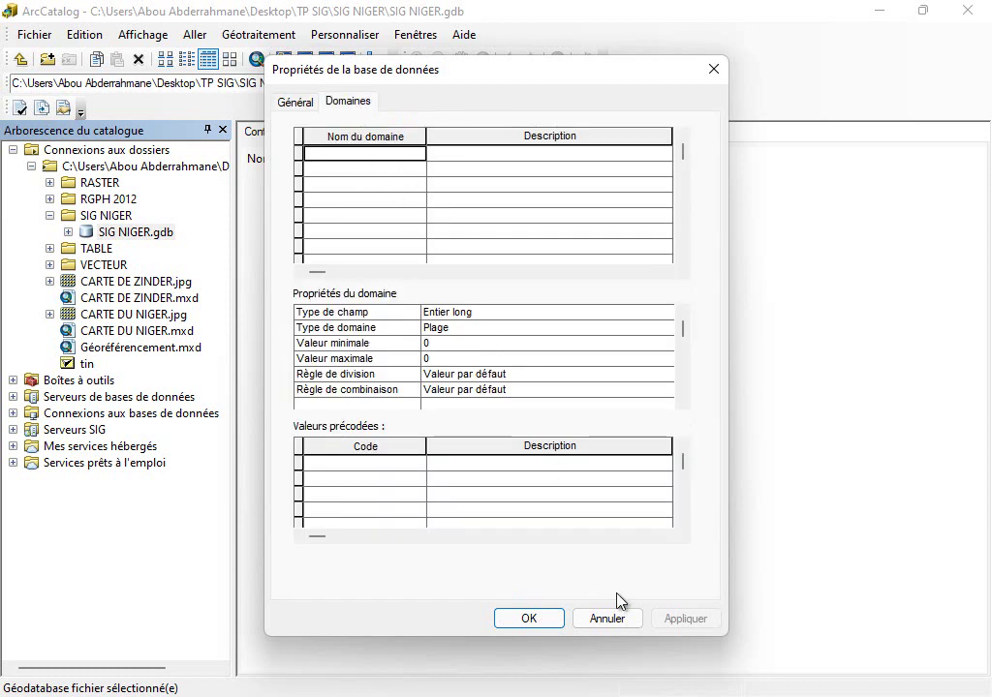
- Check the domain name in the data dictionary in LibreOffice Writer, return to ArcCatalog and name the first domain CLASSE_ROUTE
key(alt+Tab)
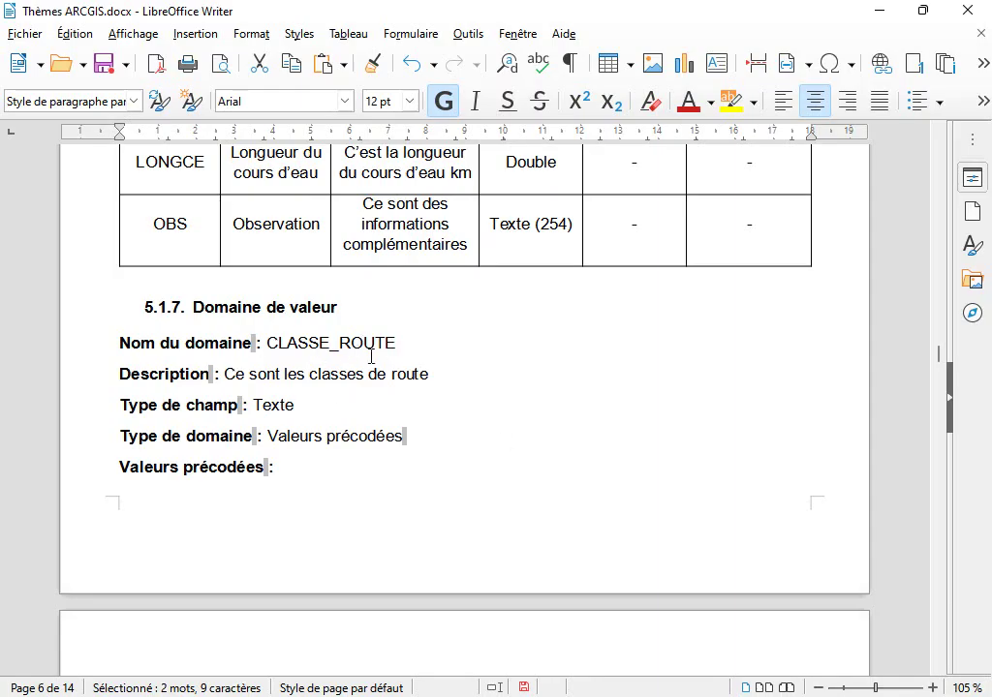
key(alt+Tab)
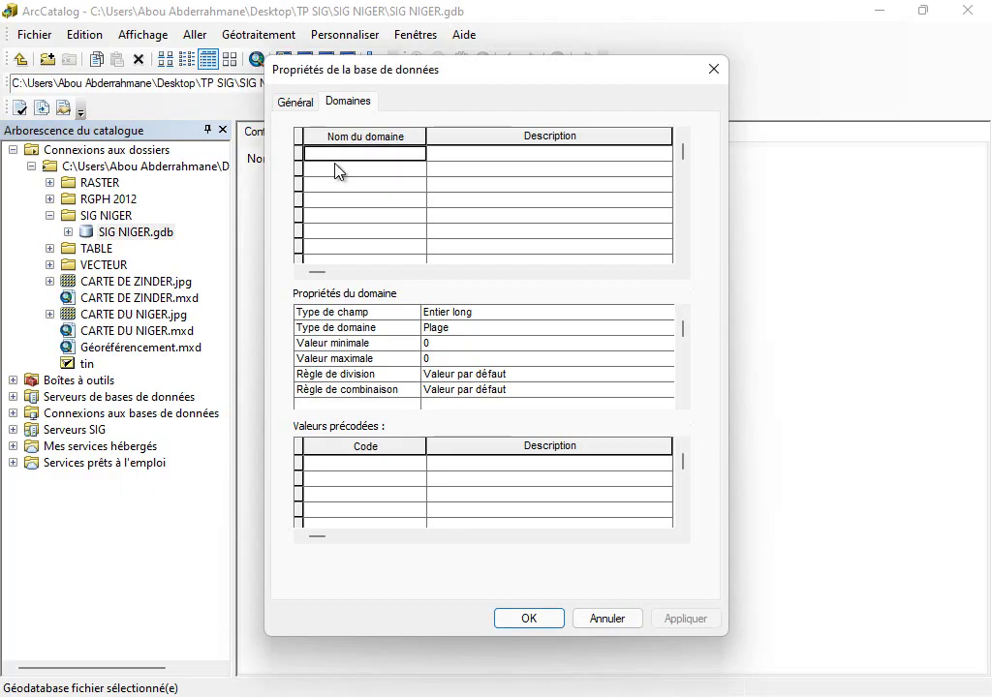
click(351, 155)
text(classe)
key(BackSpace)
key(BackSpace)
key(BackSpace)
key(BackSpace)
key(BackSpace)
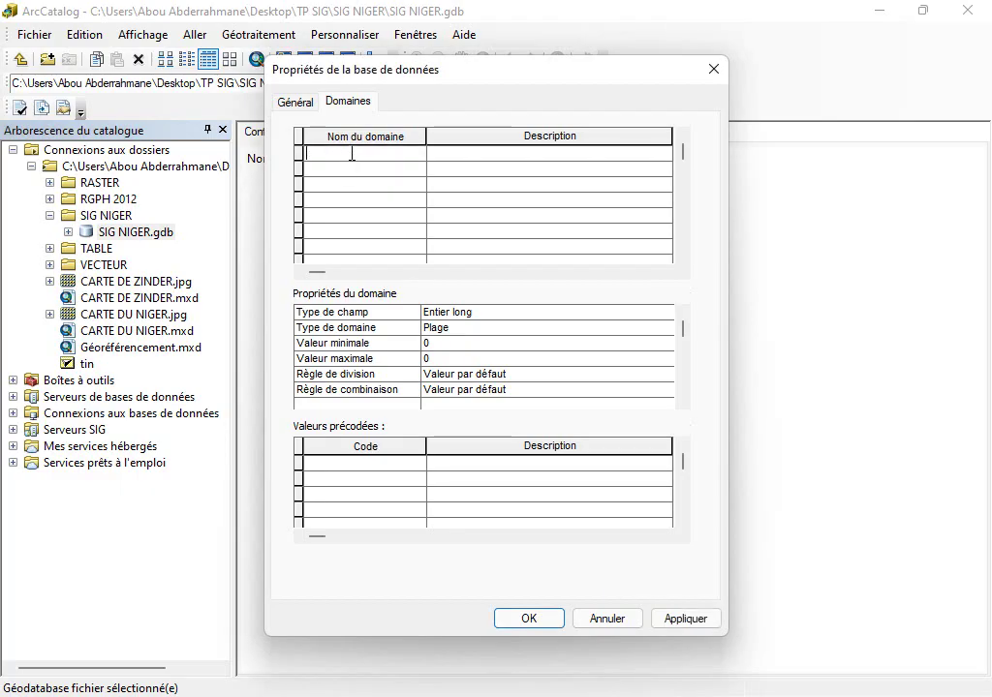
text(CLASSE_ROUTE)
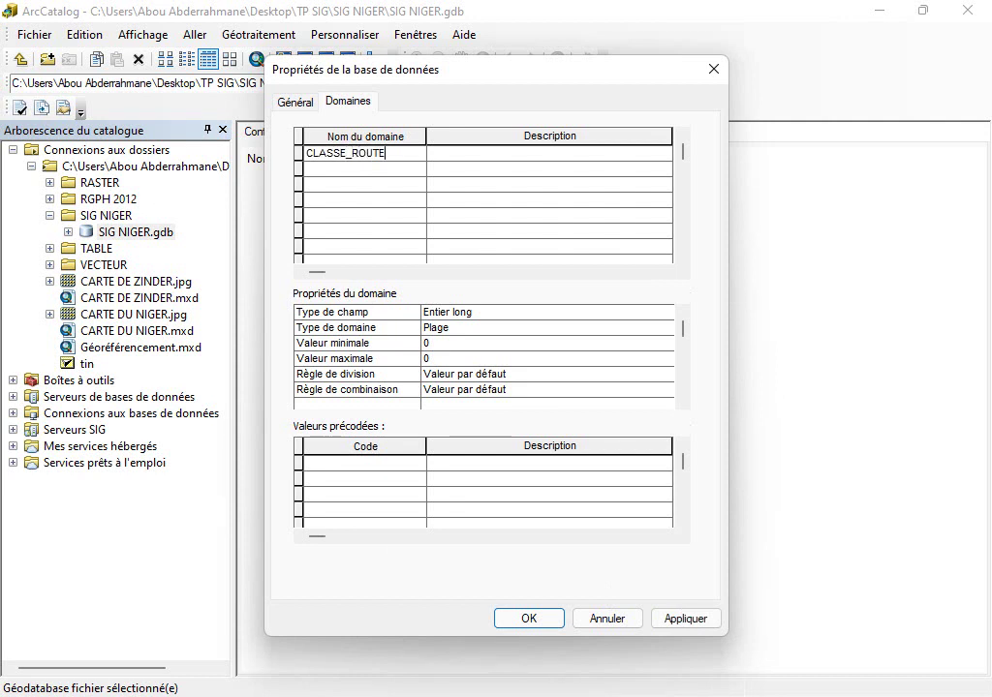
- Copy the description "Ce sont les classes de route" from LibreOffice Writer and enter it for the CLASSE_ROUTE domain in ArcCatalog
key(alt+Tab)
drag(434, 377, 226, 377)
right_click(306, 366)
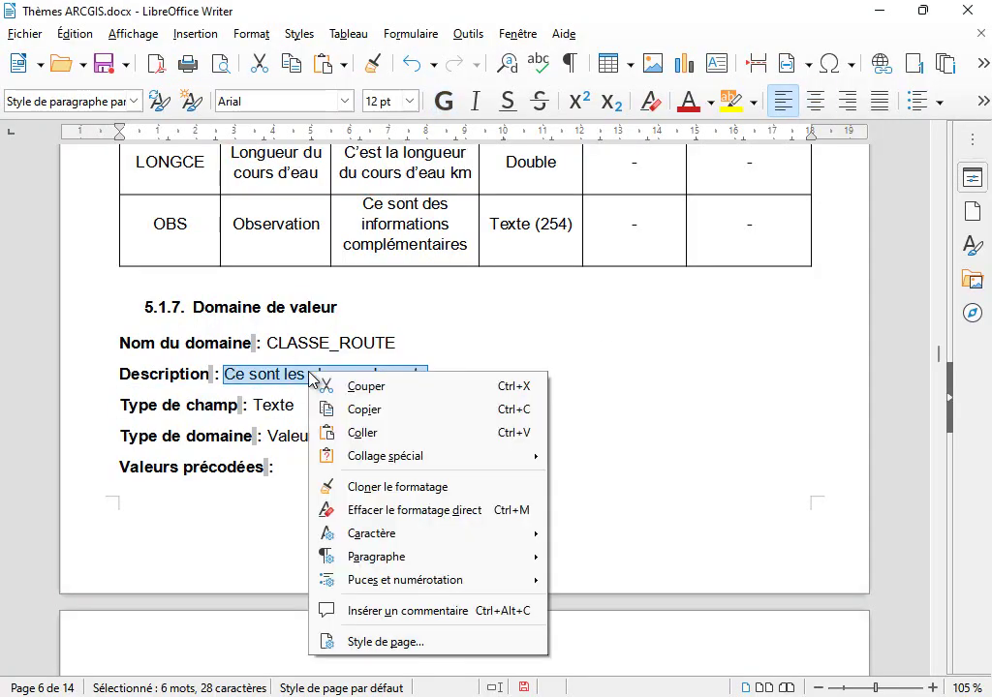
click(365, 409)
key(alt+Tab)
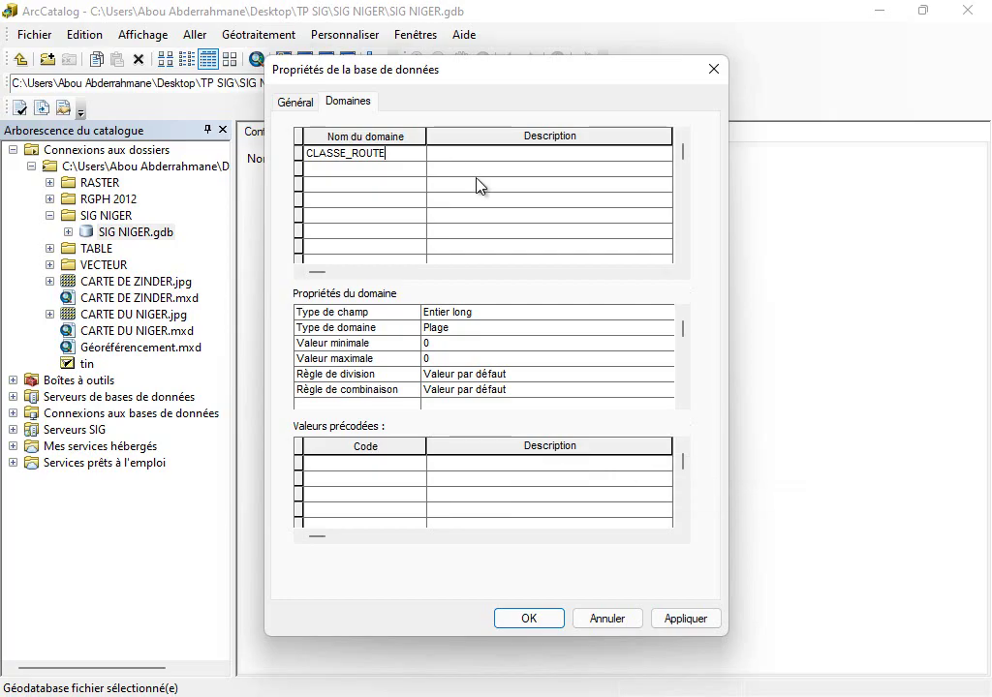
click(467, 155)
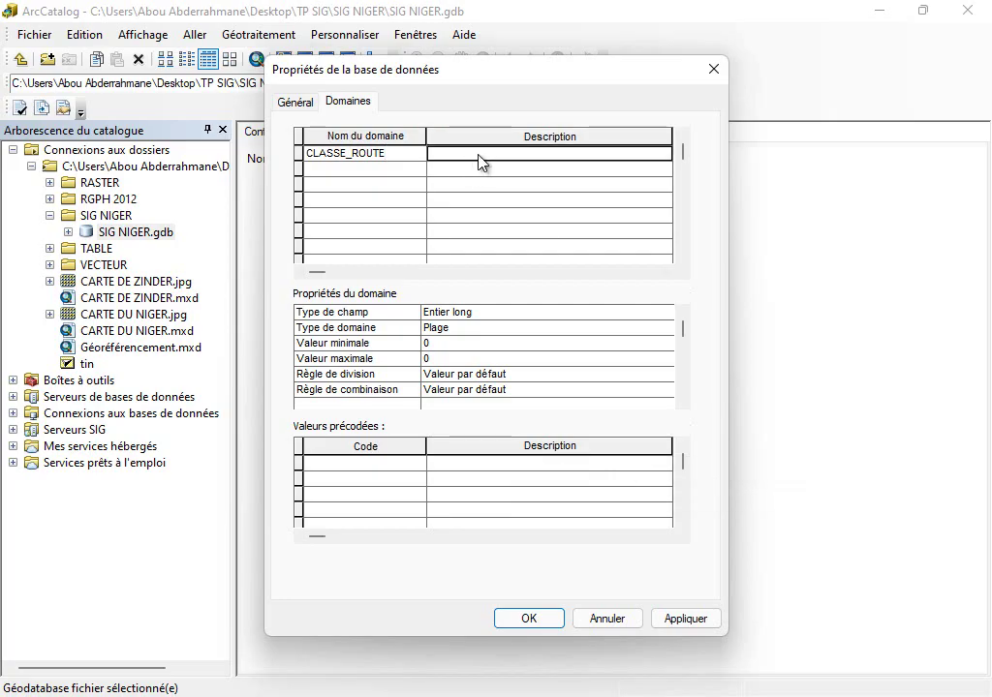
key(ctrl+v)
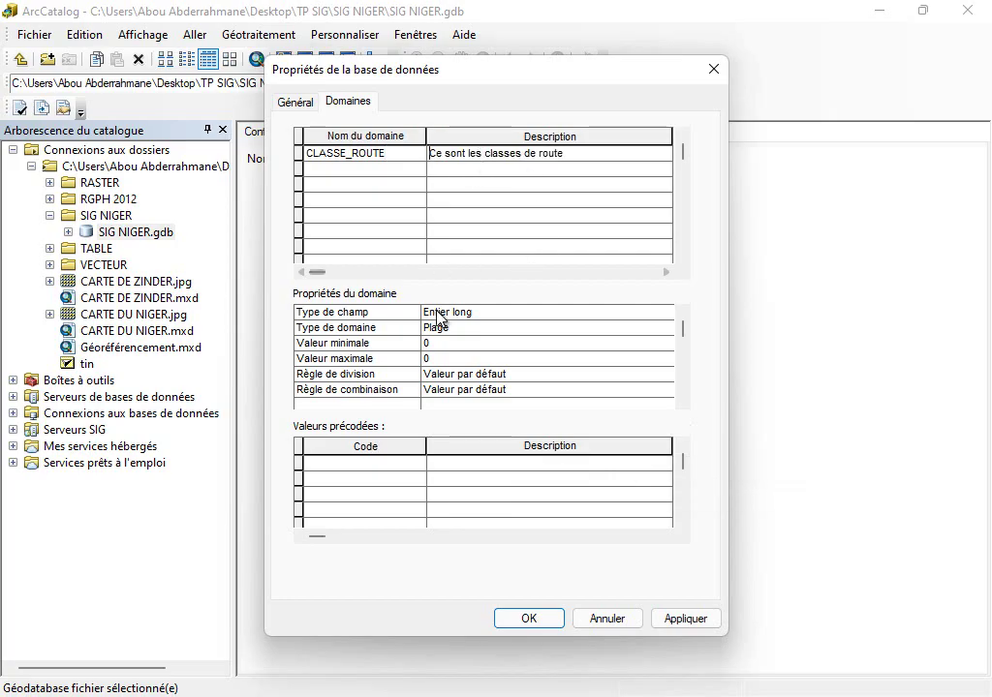
- Check the CLASSE_ROUTE field type in LibreOffice Writer, return to ArcCatalog and set the domain's field type to Texte
key(alt+Tab)
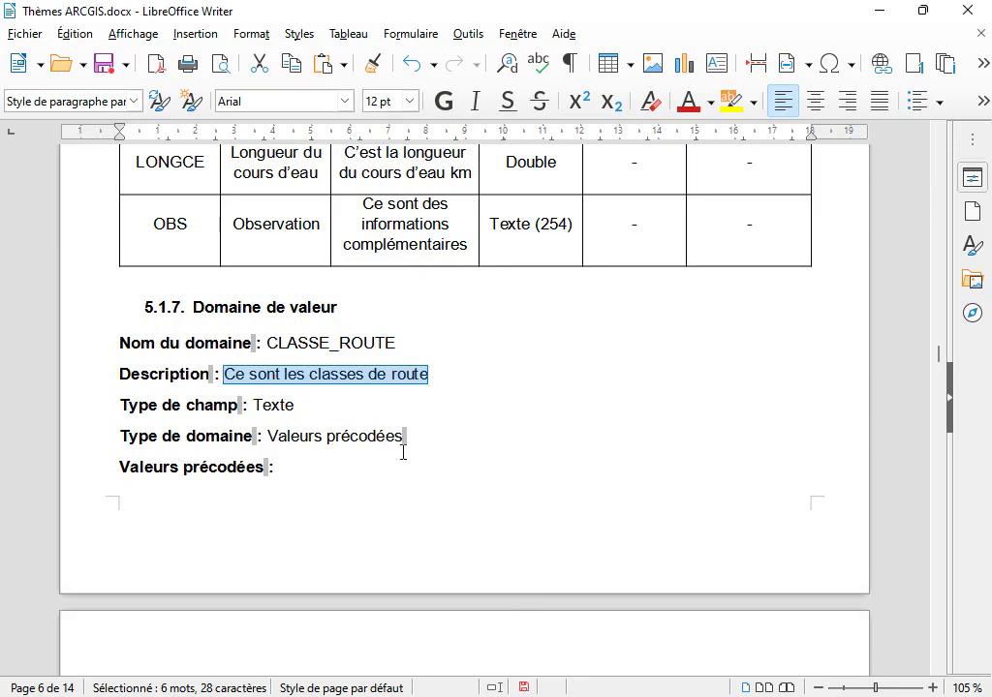
scroll(403, 450, up, 2)
scroll(403, 451, down, 5)
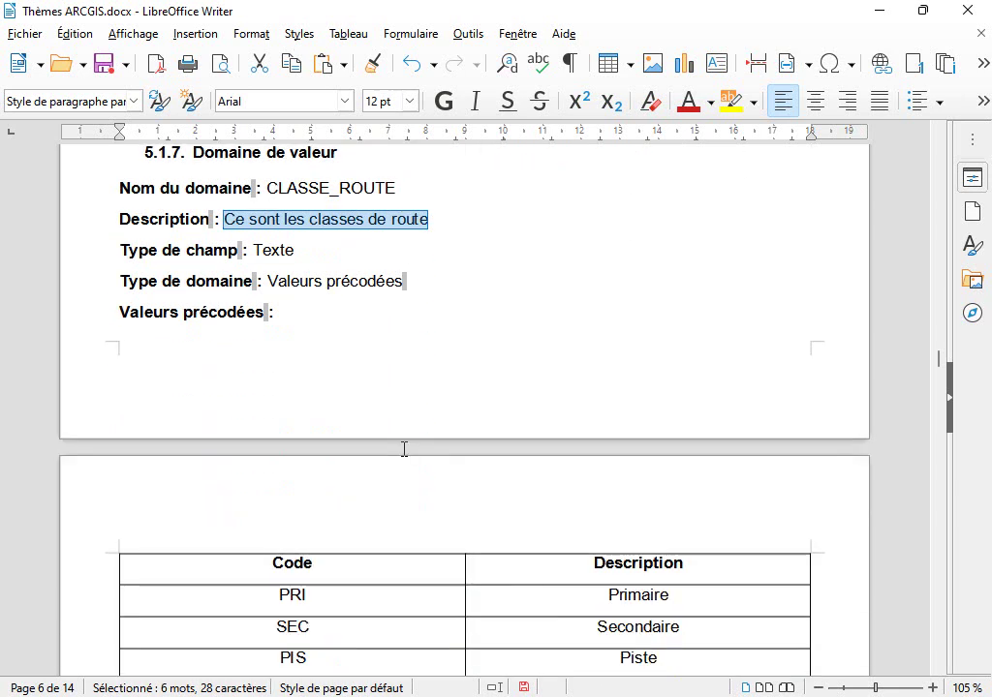
key(alt+Tab)
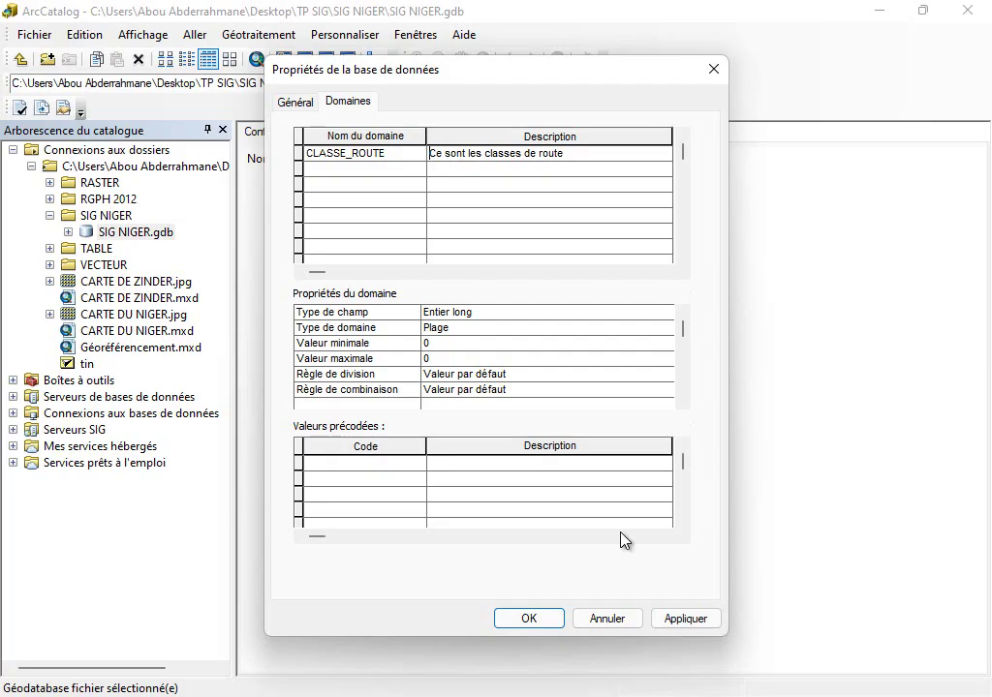
click(468, 311)
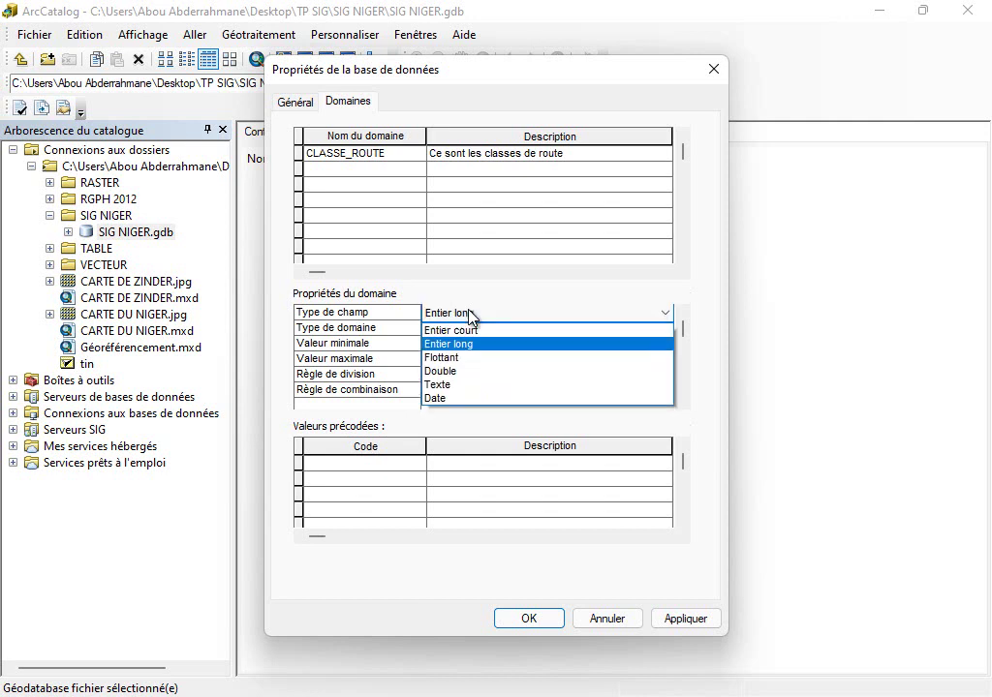
click(467, 386)
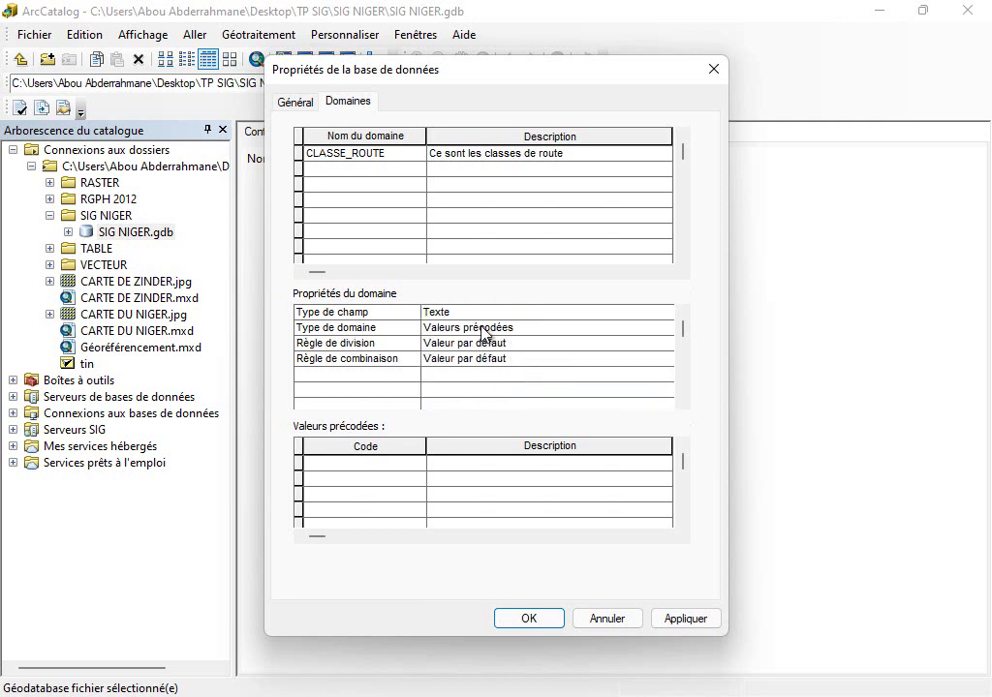
- Look up the CLASSE_ROUTE codes in LibreOffice Writer and enter the coded values PRI (Primaire) and SEC (Secondaire) in ArcCatalog
key(alt+Tab)
scroll(432, 539, down, 1)
scroll(432, 539, down, 1)
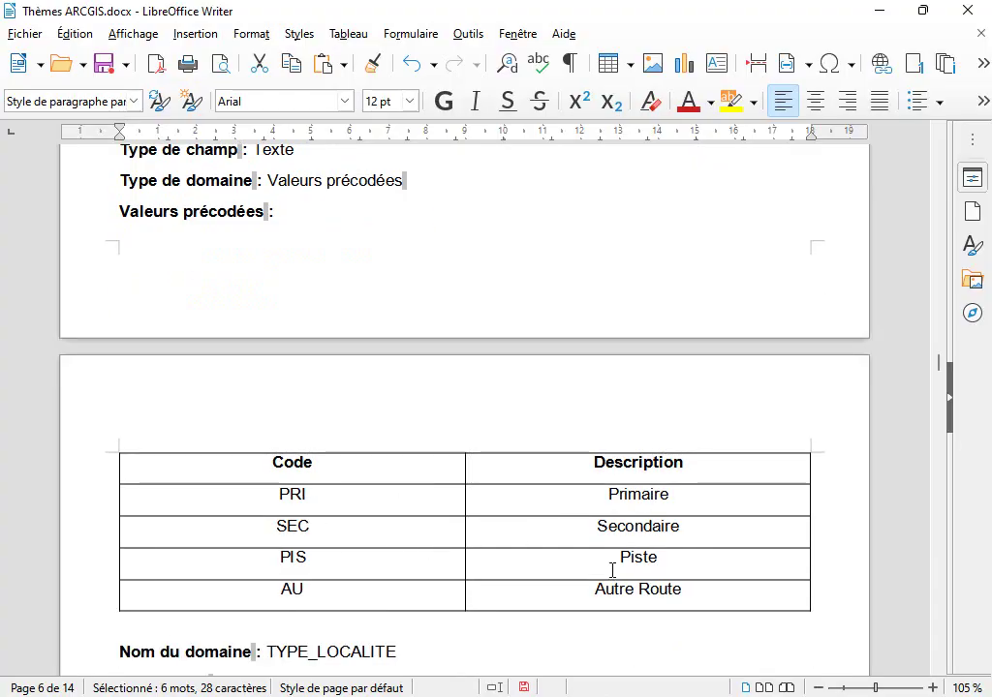
click(694, 620)
click(391, 465)
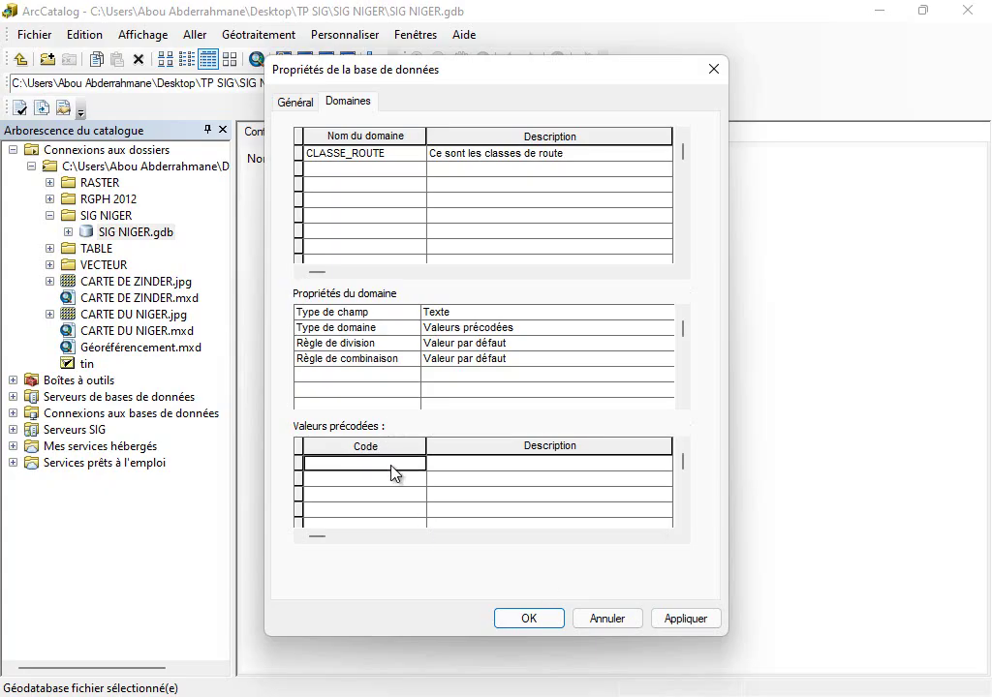
text(PRI)
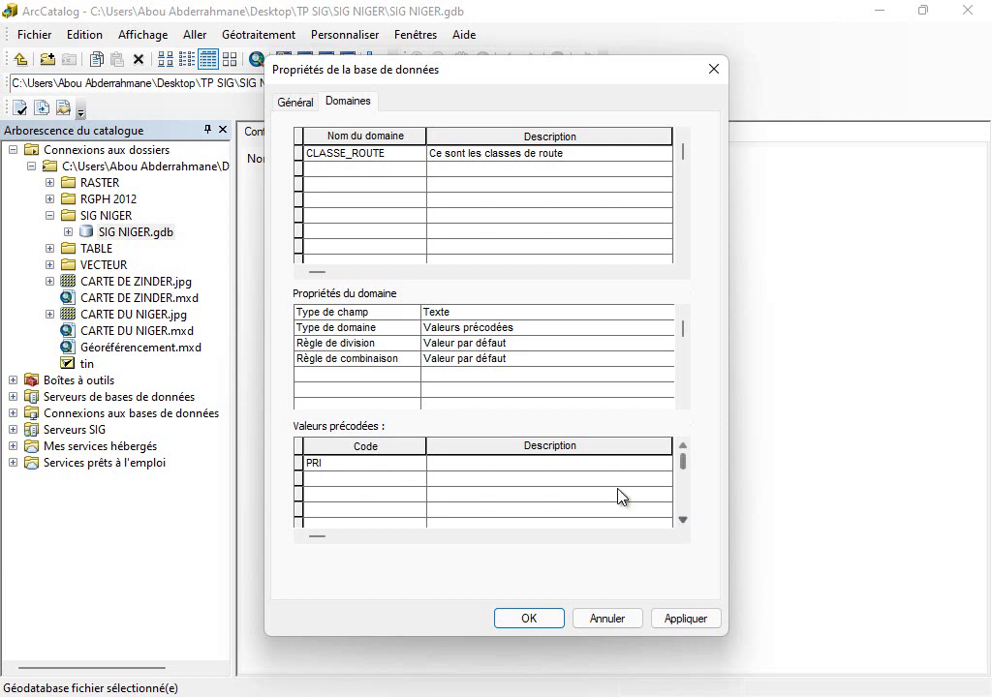
click(563, 466)
text(Primaire)
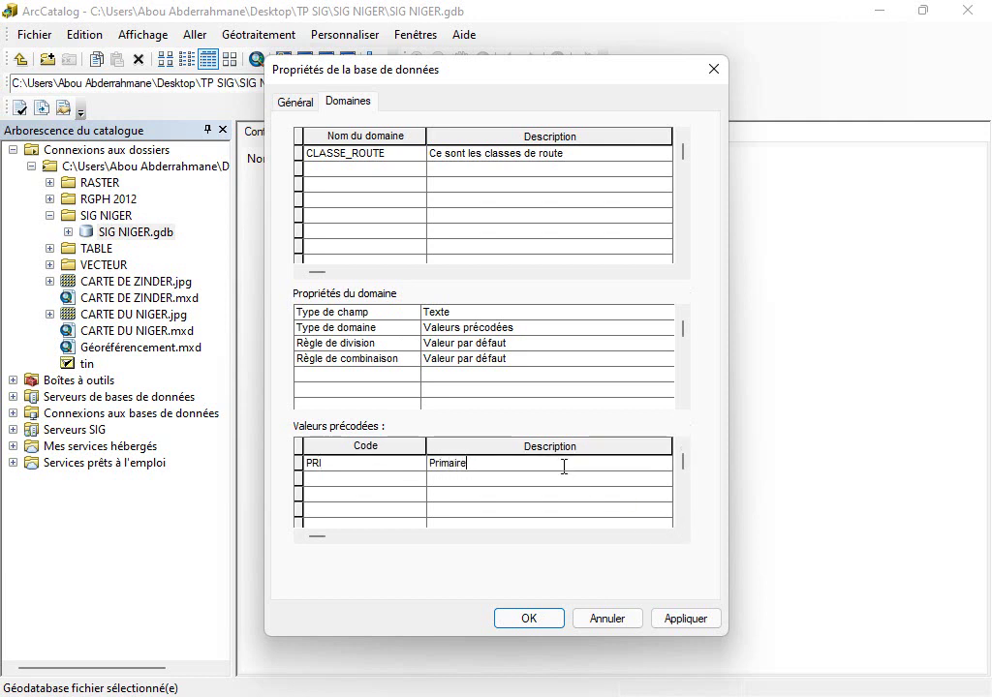
click(365, 484)
text(SEC)
click(459, 481)
text(Secondaire)
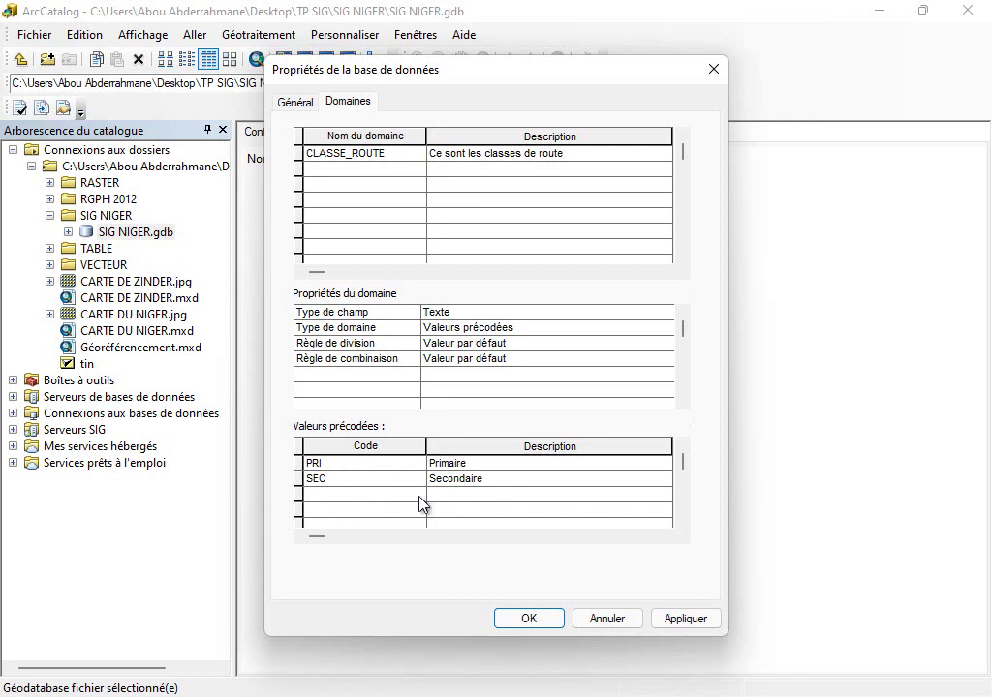
- Add the coded values PIS (Piste) and AU (Autre) to the CLASSE_ROUTE domain and apply the changes
click(382, 493)
text(P)
click(483, 494)
text(Pist)
click(362, 513)
text(AU)
key(Tab)
text(Autre)
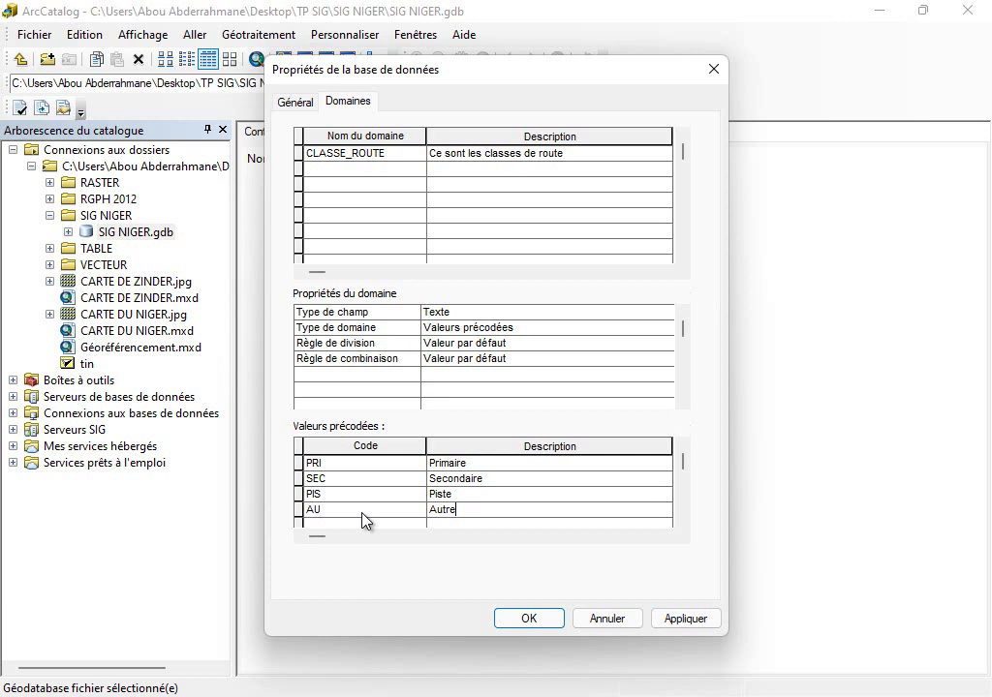
key(Return)
click(680, 618)
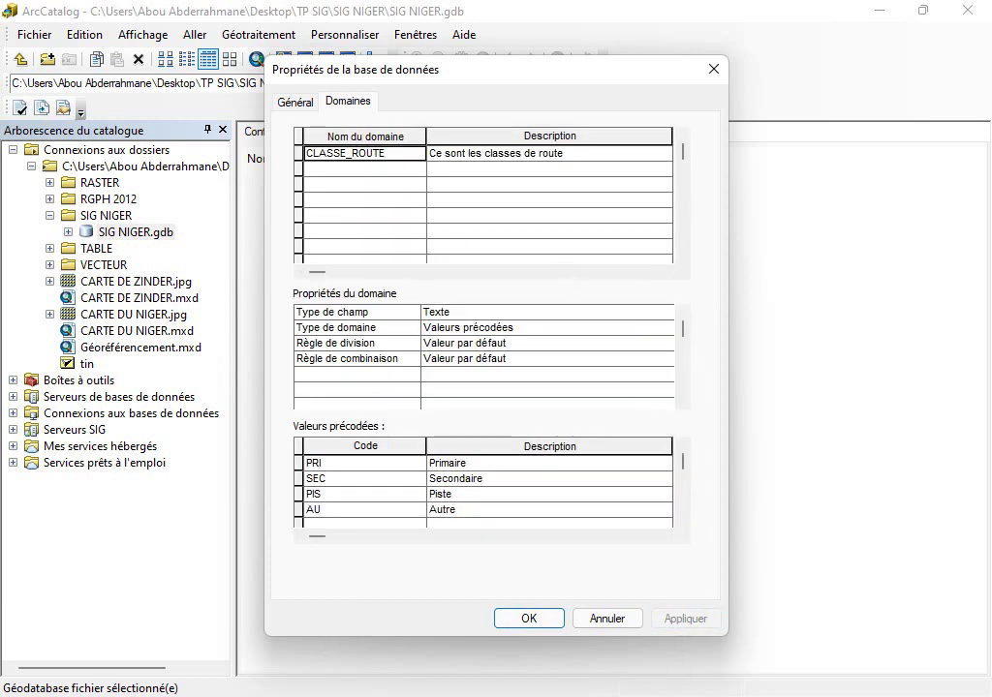
- Copy the domain name TYPE_LOCALITE from LibreOffice Writer and enter it as the second domain in ArcCatalog
key(alt+Tab)
scroll(434, 564, up, 1)
scroll(435, 565, down, 3)
scroll(435, 566, down, 5)
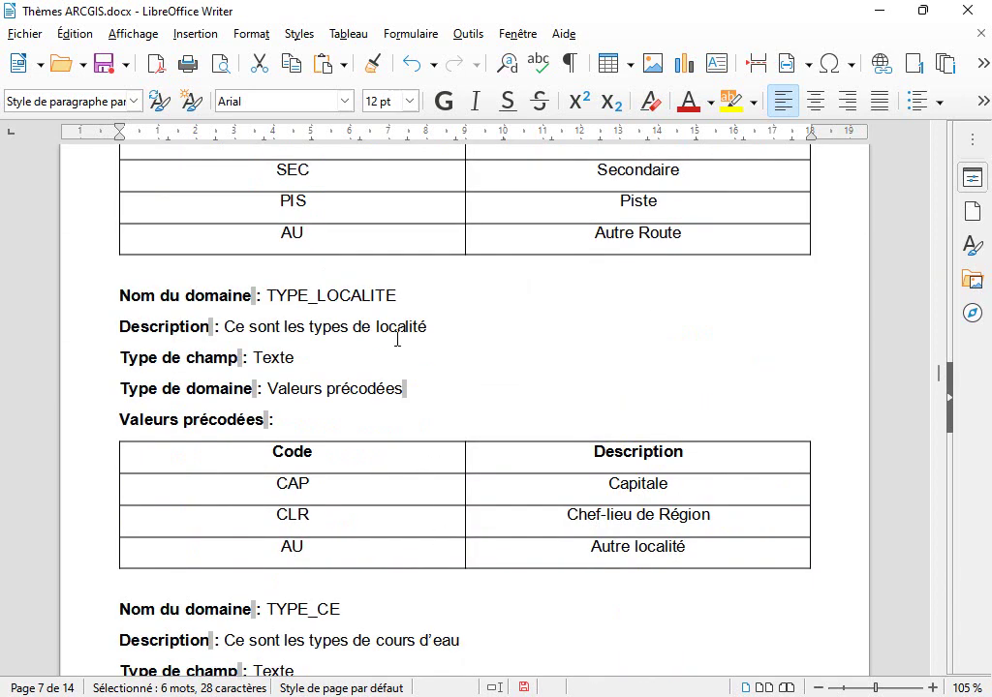
drag(408, 294, 266, 296)
key(ctrl+c)
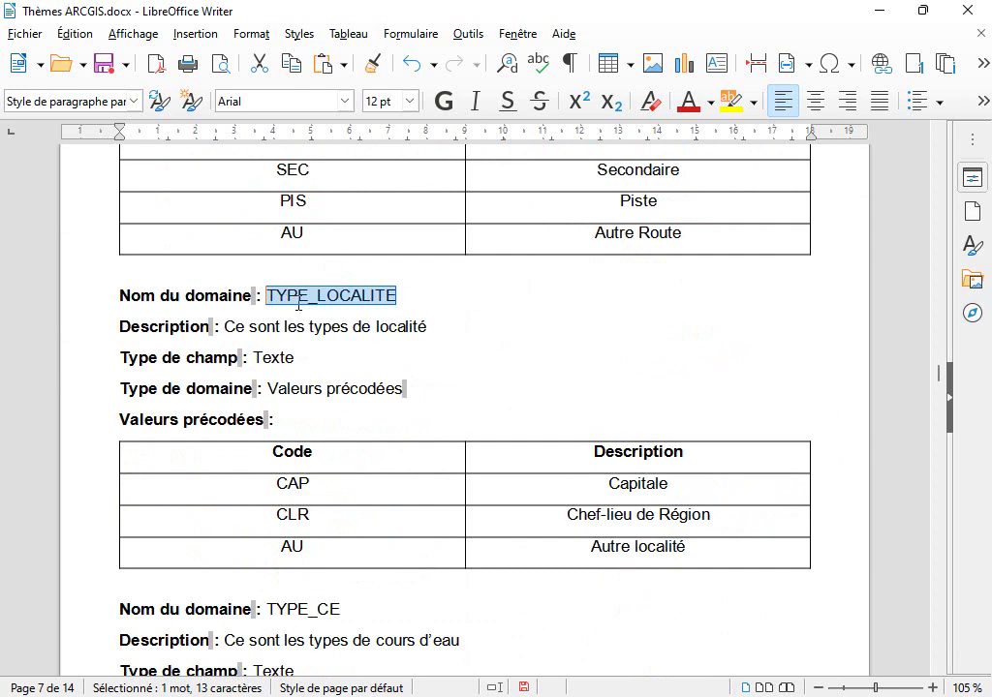
key(alt+Tab)
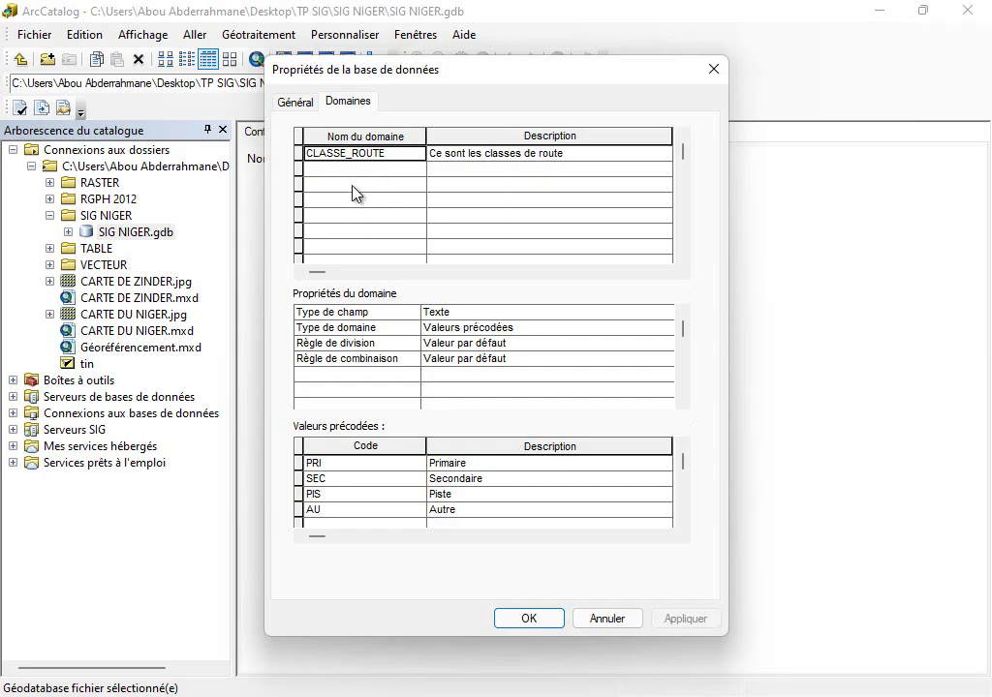
click(366, 169)
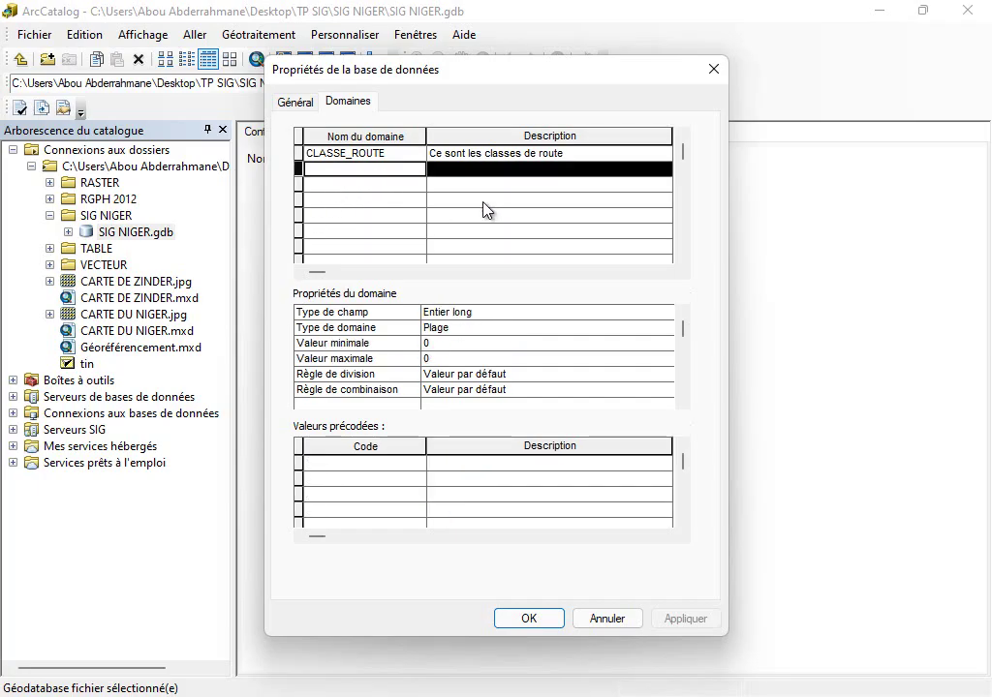
click(371, 171)
key(ctrl+v)
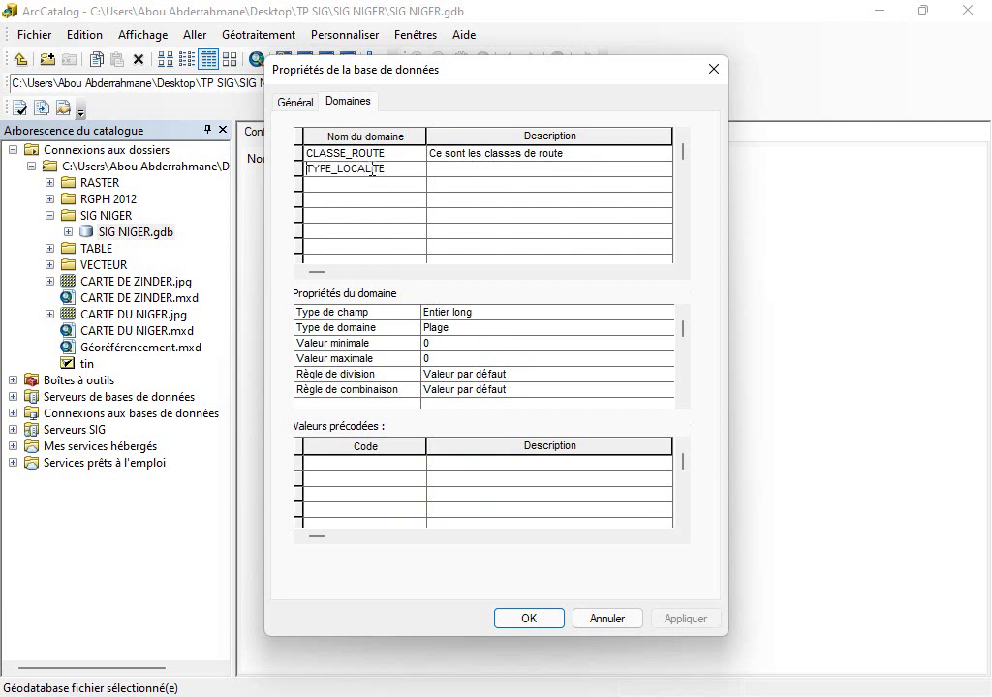
- Copy the description "Ce sont les types de localité" from LibreOffice Writer to the TYPE_LOCALITE domain in ArcCatalog and set its field type to Texte
mouse_move(625, 696)
click(625, 595)
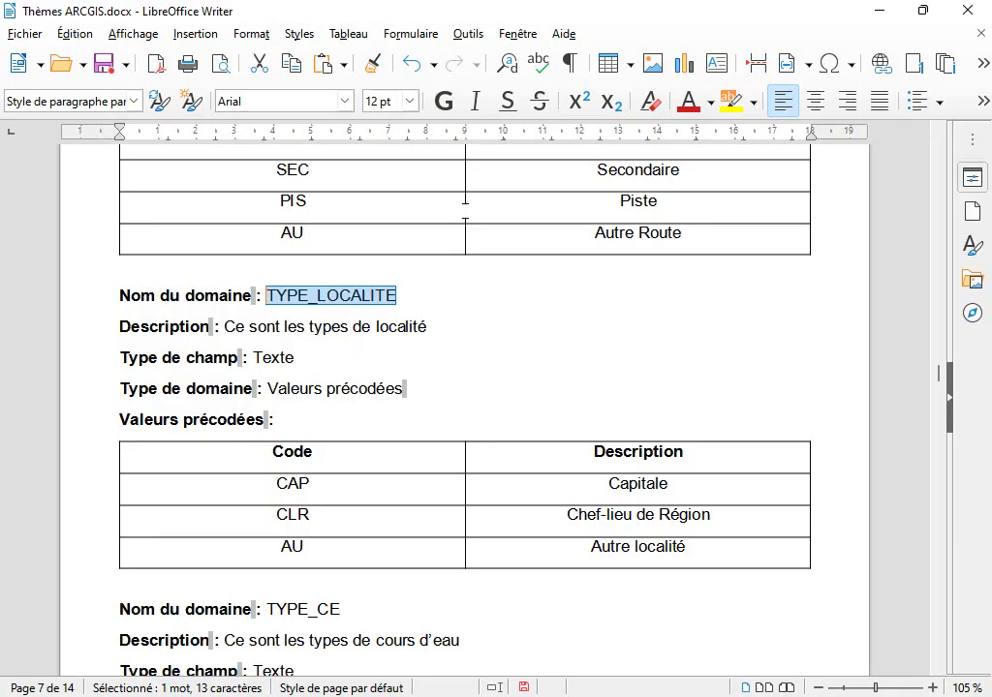
drag(424, 326, 229, 328)
key(ctrl+c)
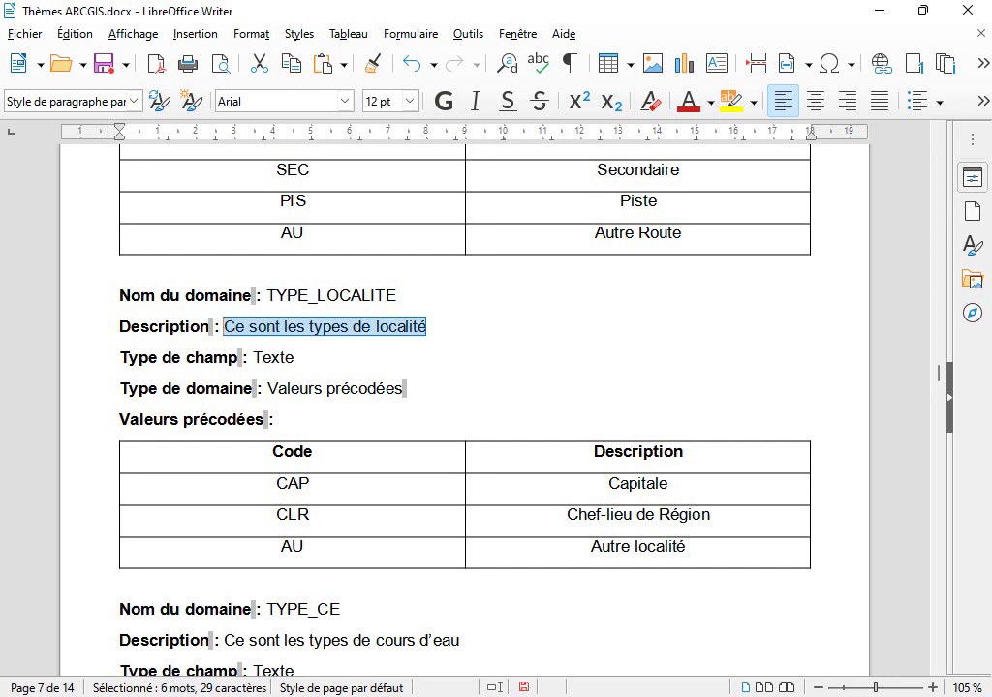
key(alt+Tab)
click(497, 173)
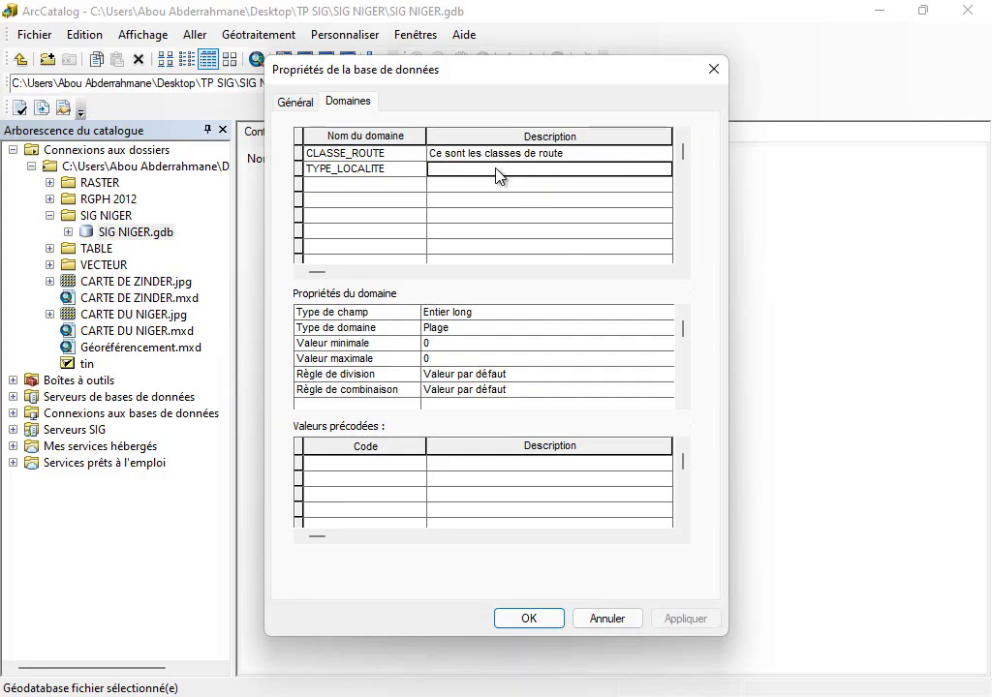
key(ctrl+v)
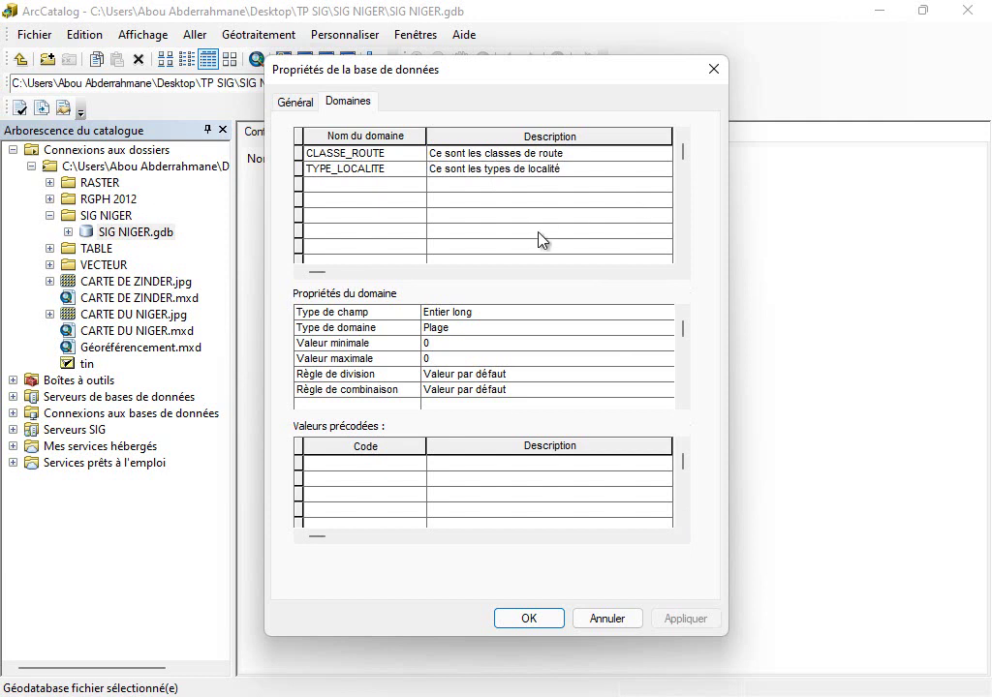
click(484, 315)
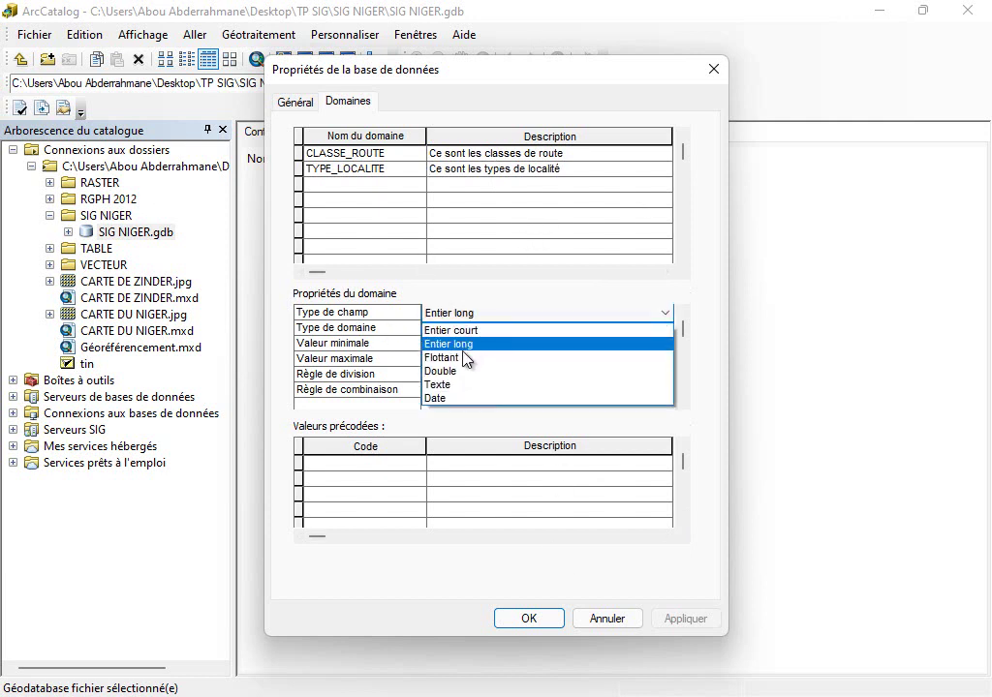
click(464, 384)
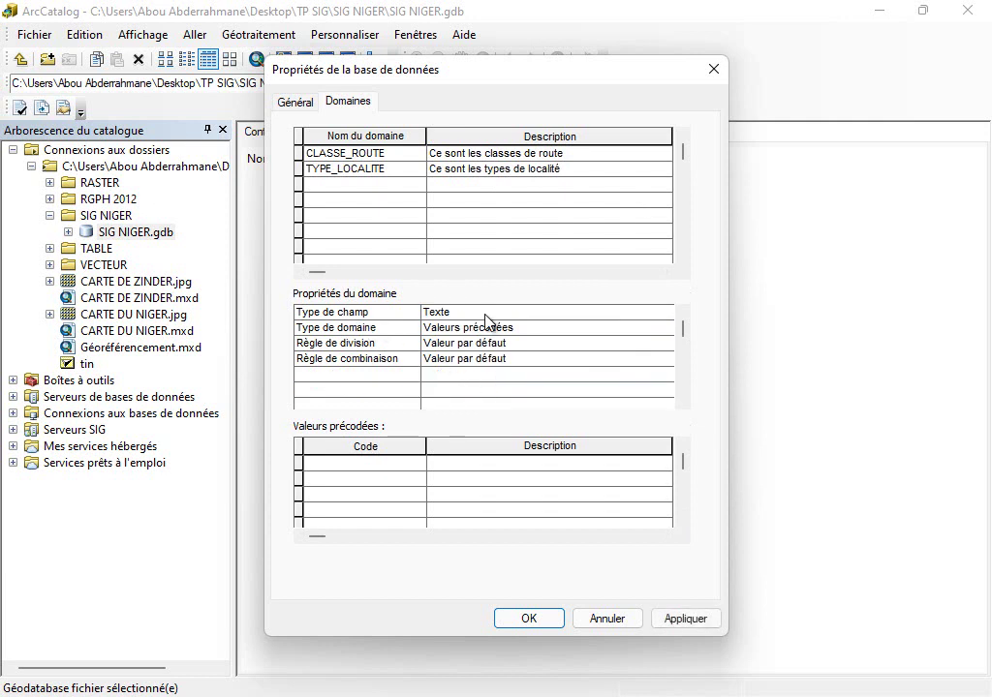
- Check LibreOffice Writer, change the AU description in ArcCatalog's CLASSE_ROUTE domain to Autre Route, and reselect the TYPE_LOCALITE domain
key(alt+Tab)
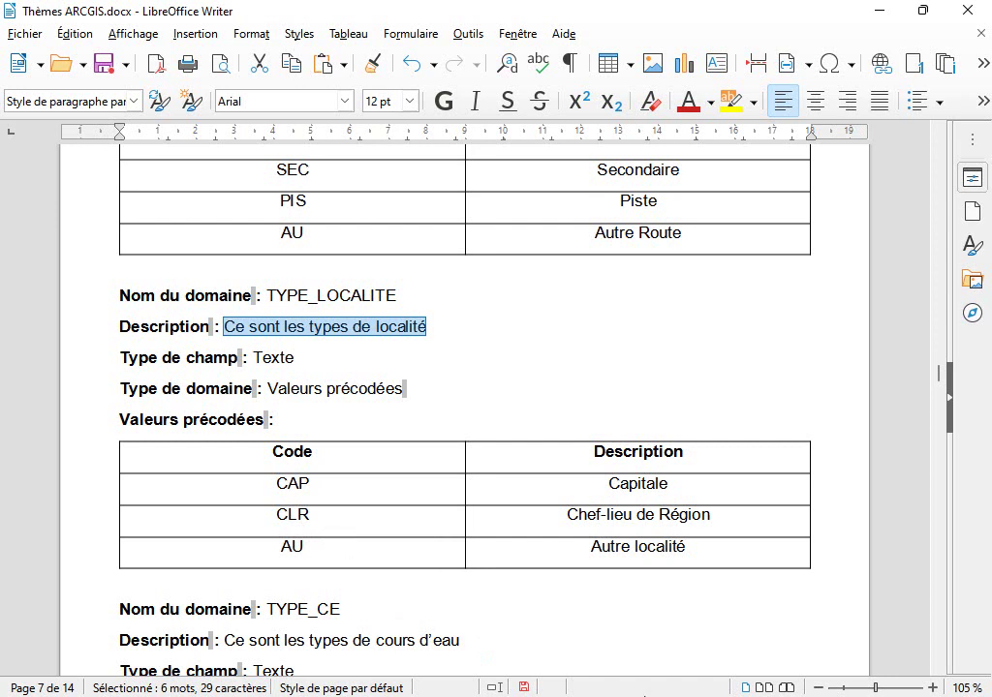
click(668, 596)
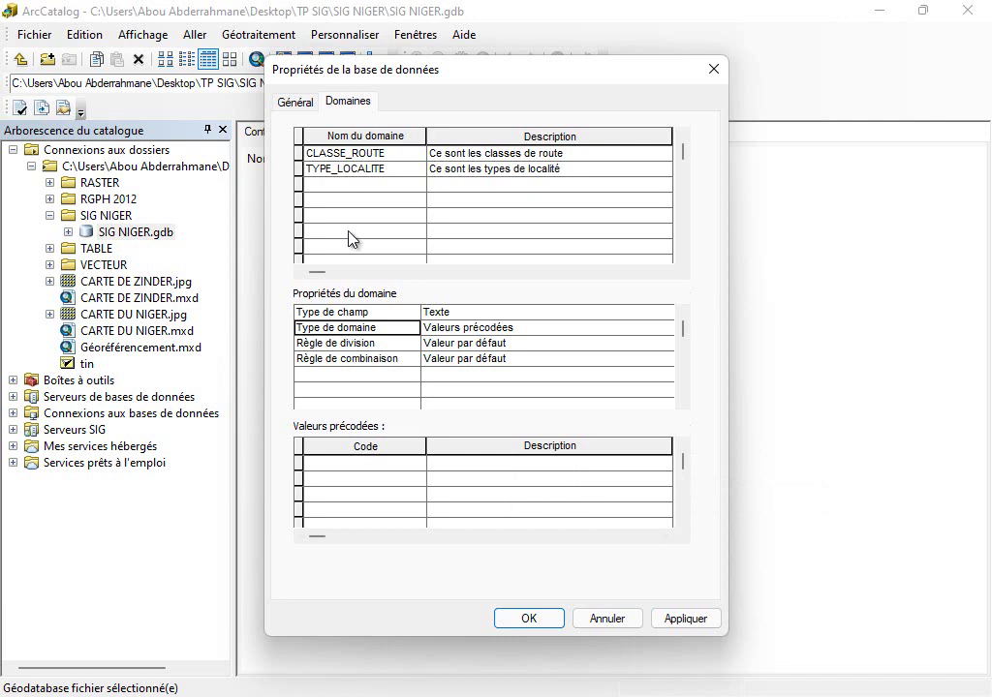
click(371, 158)
click(469, 513)
click(470, 514)
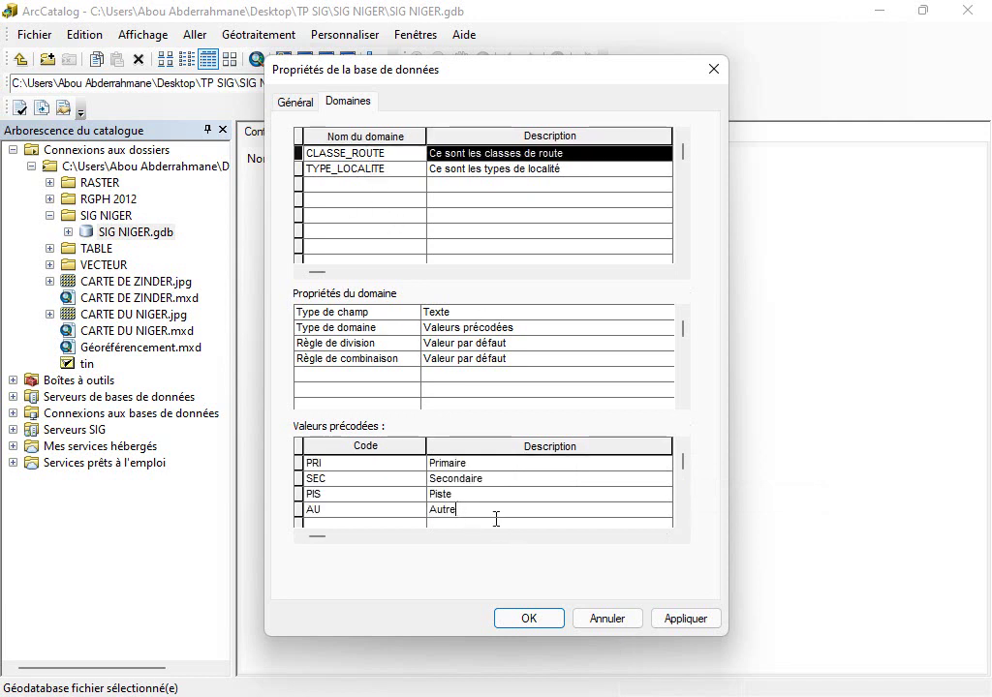
text(Route)
click(370, 171)
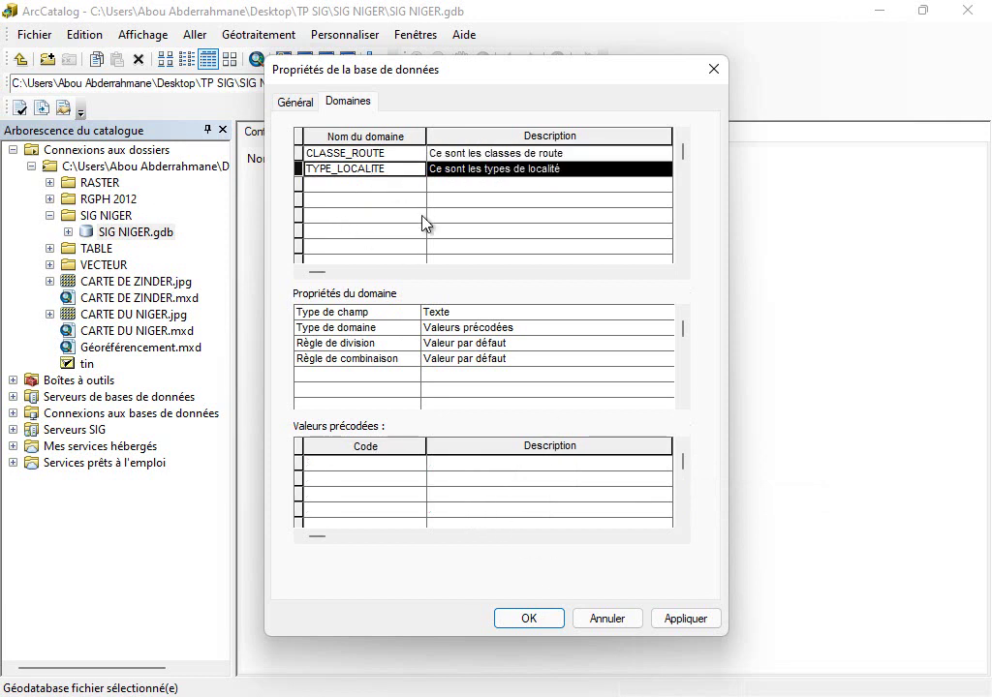
- Add the coded value CAP with the description Capitale to the TYPE_LOCALITE domain
click(373, 464)
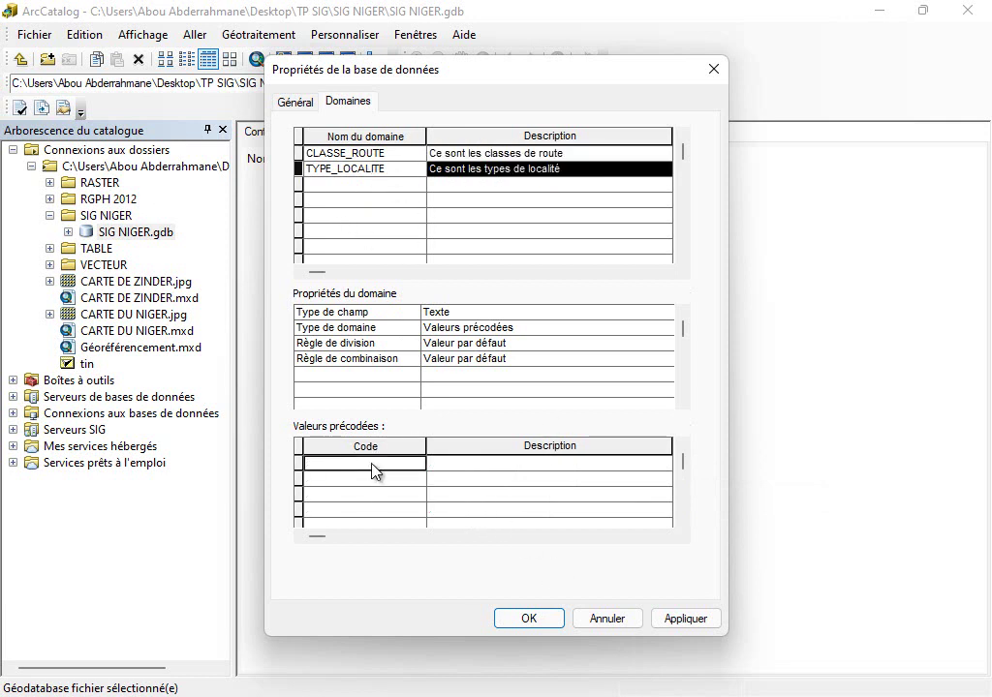
text(CAP)
click(608, 464)
text(Czp)
key(BackSpace)
key(BackSpace)
text(apitale)
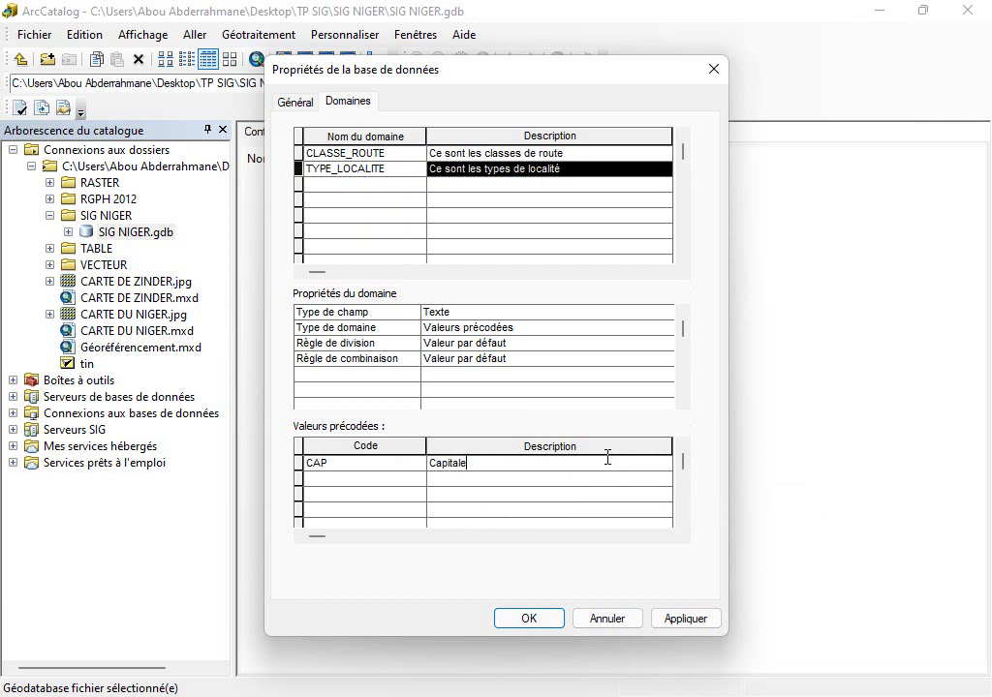
- Add the code CLR to the TYPE_LOCALITE domain with the description "Chef-lieu de Région" copied from LibreOffice Writer
click(329, 481)
text(CLR)
click(503, 487)
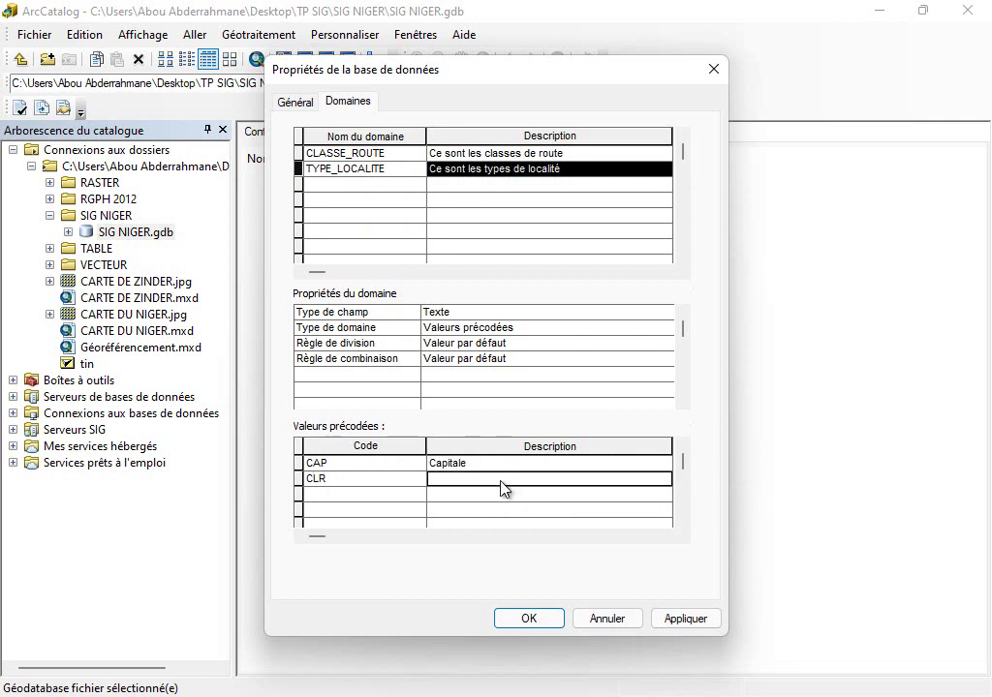
key(alt+Tab)
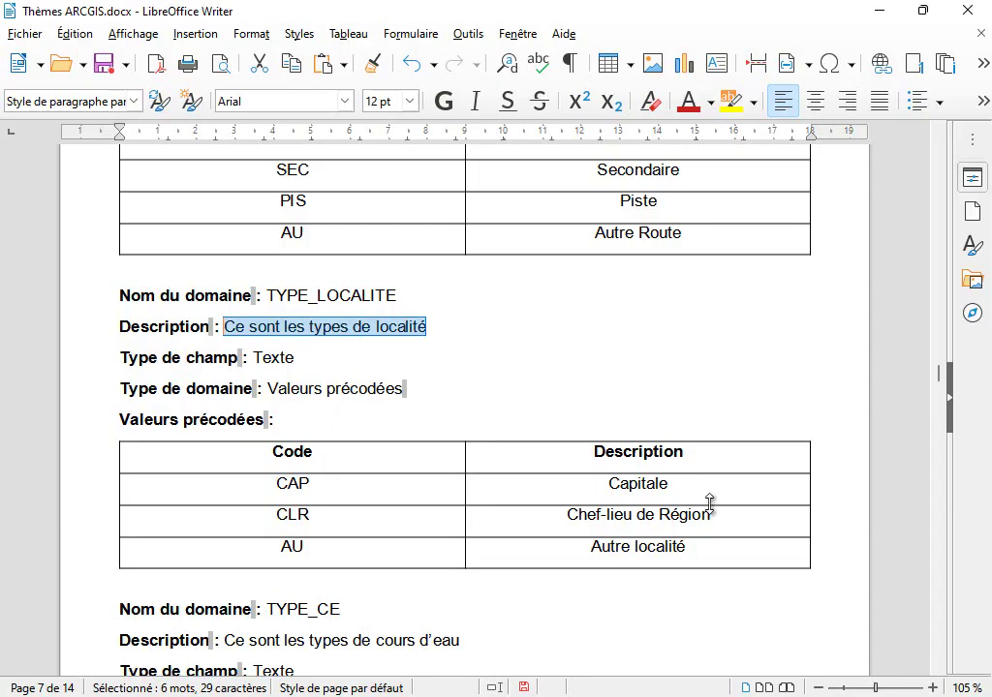
drag(712, 516, 568, 516)
key(ctrl+c)
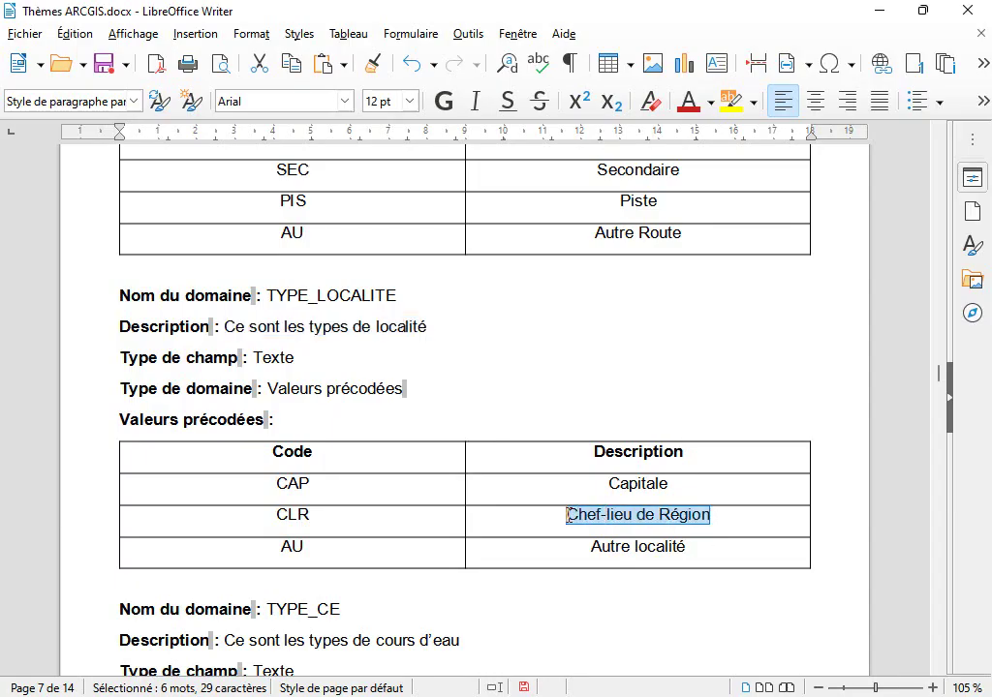
key(alt+Tab)
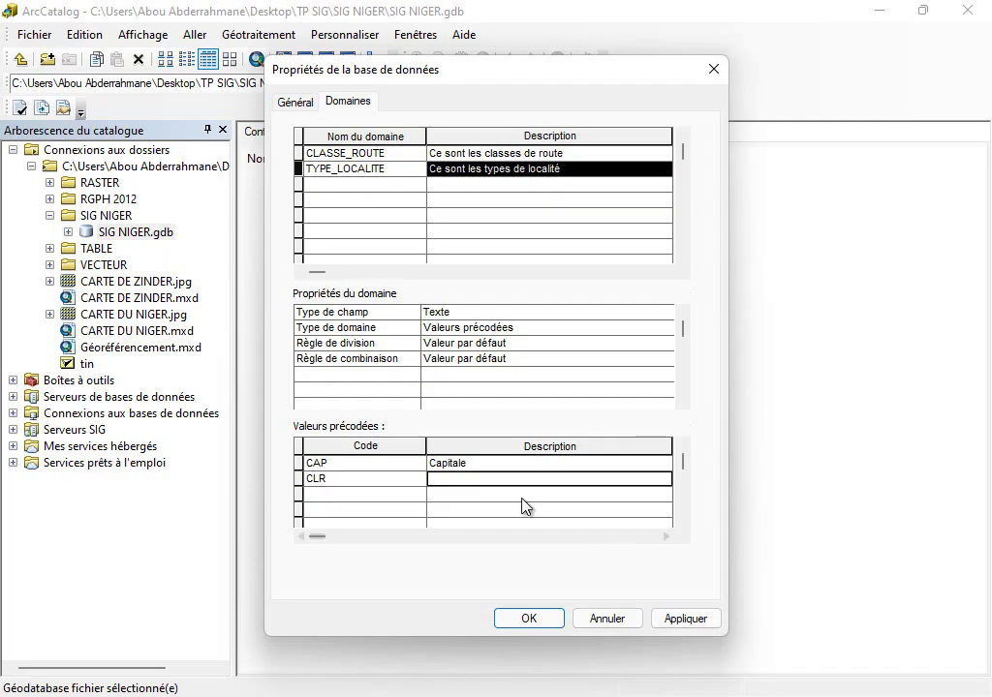
key(ctrl+v)
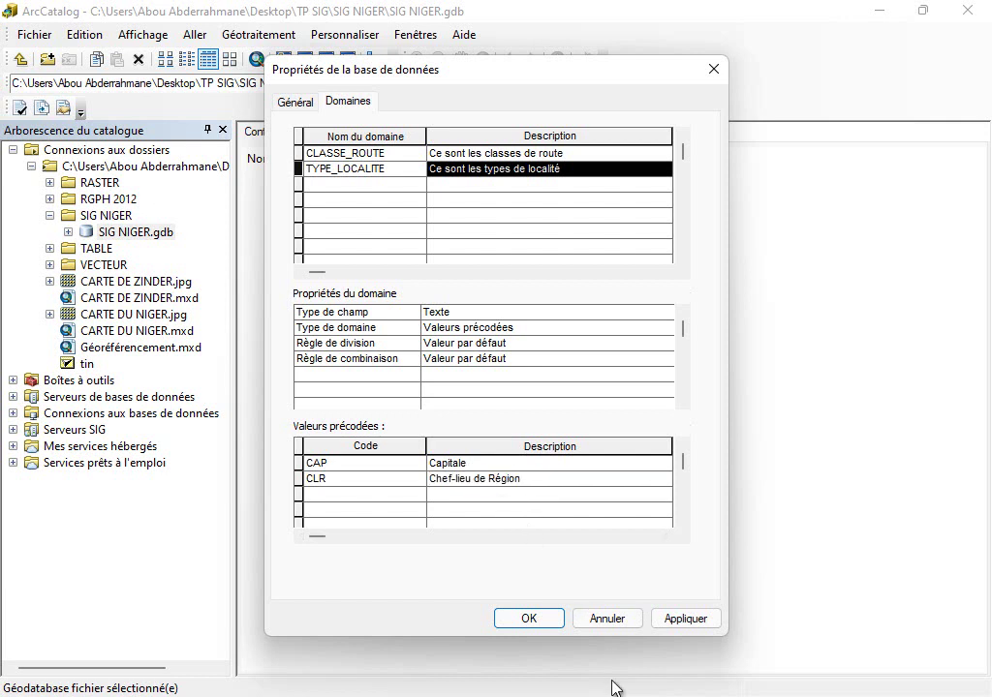
- Copy "Autre localité" from LibreOffice Writer and add it in ArcCatalog as the description of a new code AU in the TYPE_LOCALITE domain
key(alt+Tab)
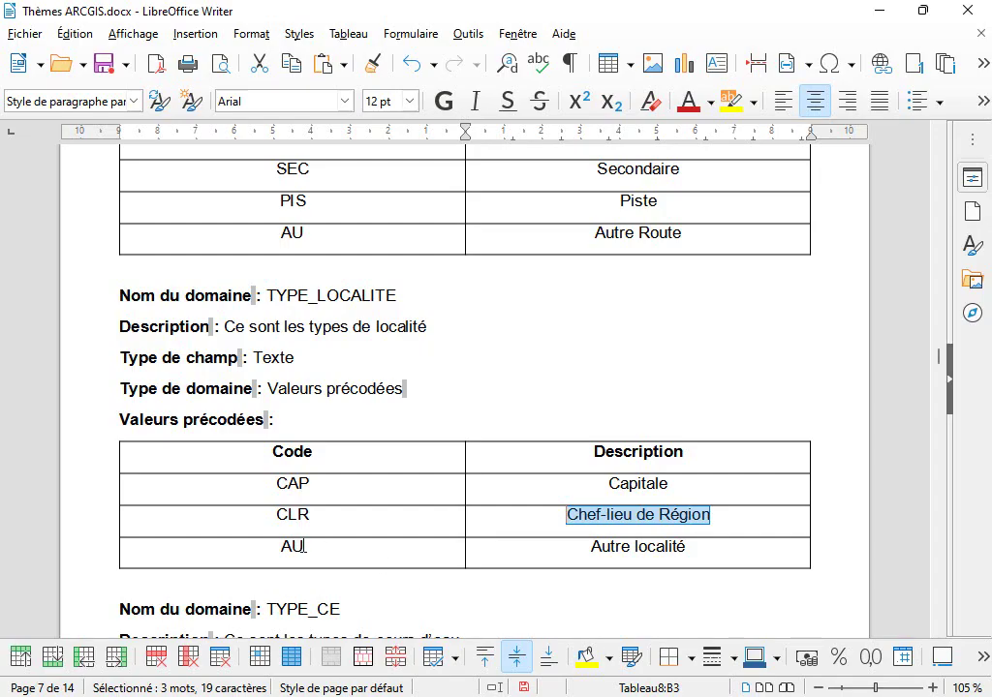
drag(686, 547, 595, 547)
key(ctrl+c)
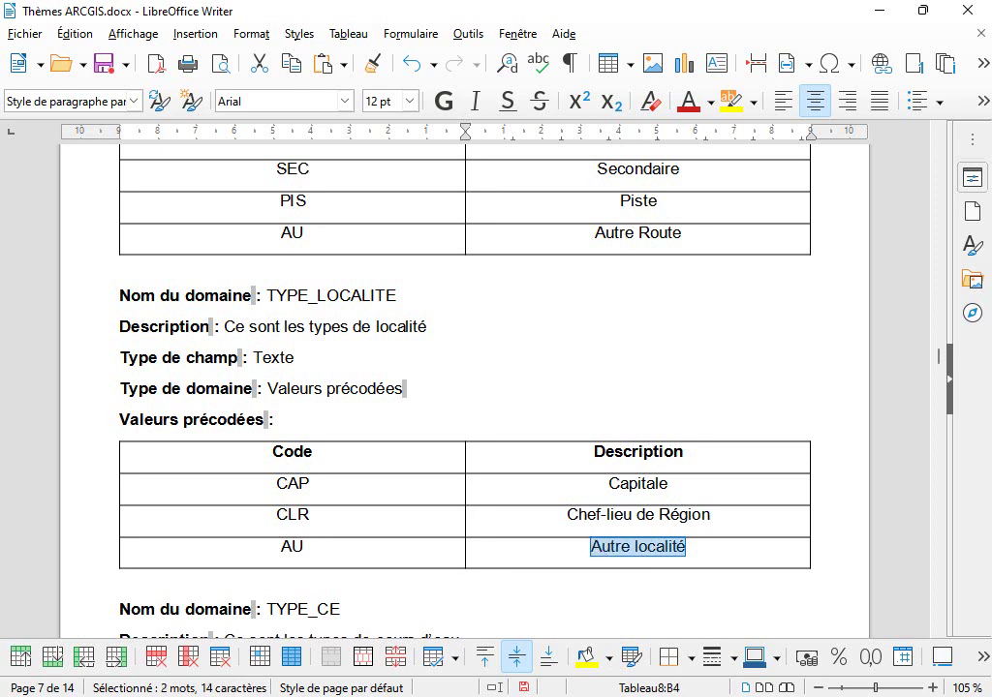
key(alt+Tab)
click(363, 495)
text(AU)
click(445, 496)
key(ctrl+v)
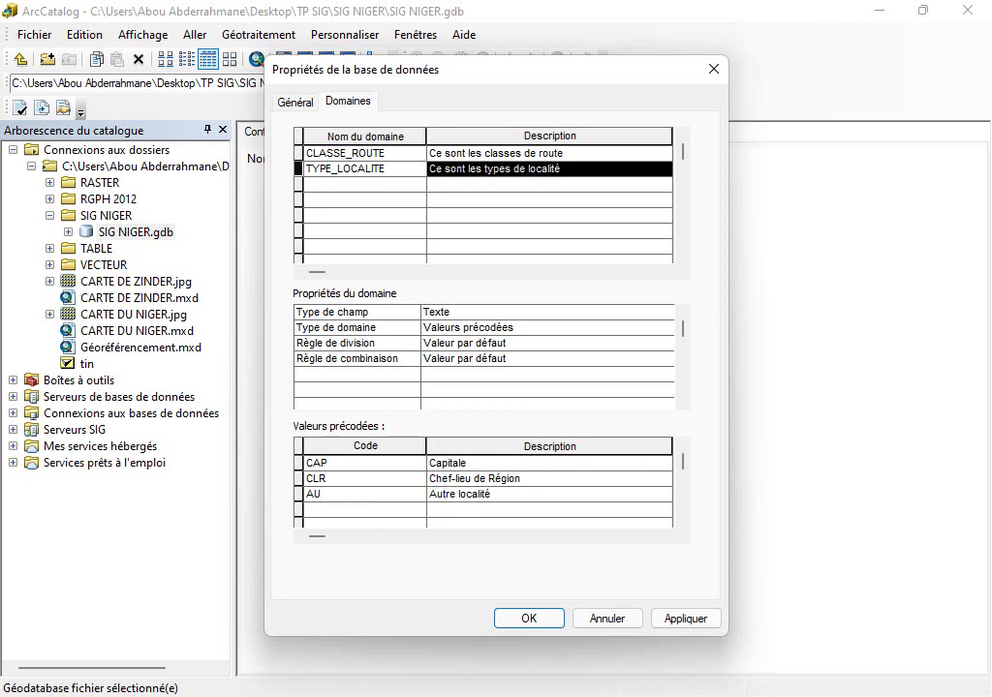
- Copy the domain name TYPE_CE from LibreOffice Writer, apply the pending changes in ArcCatalog and enter it as the third domain
key(alt+Tab)
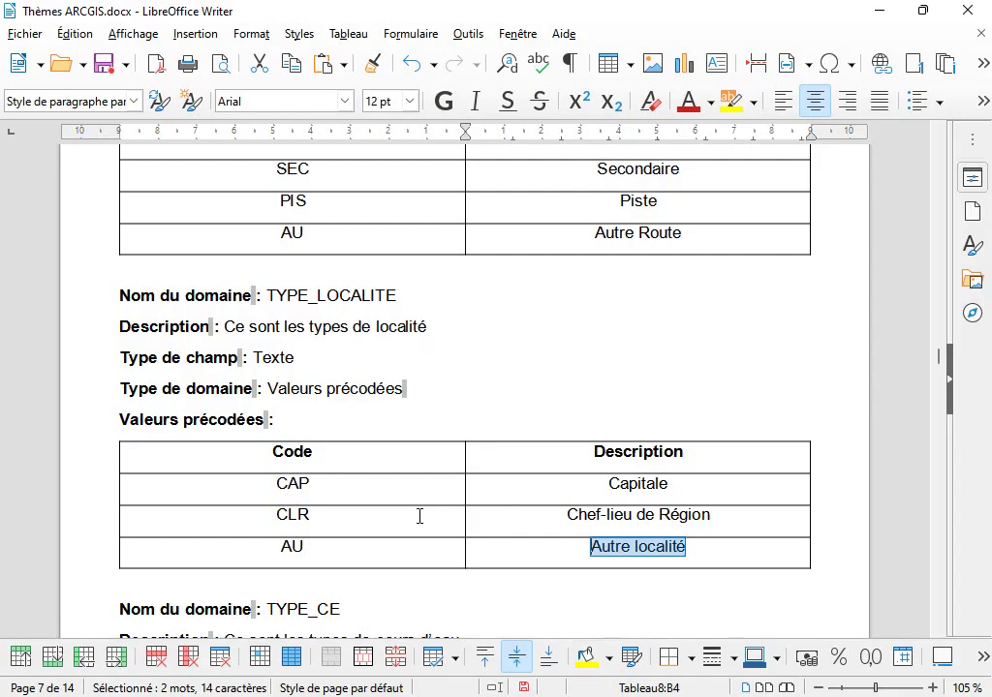
scroll(420, 517, down, 6)
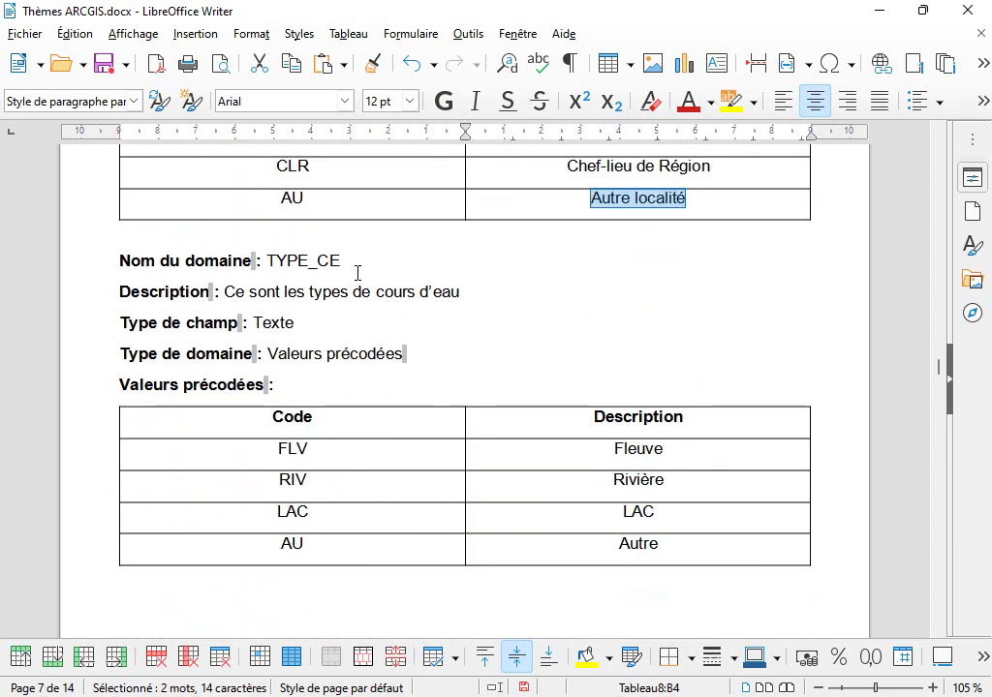
drag(341, 260, 271, 259)
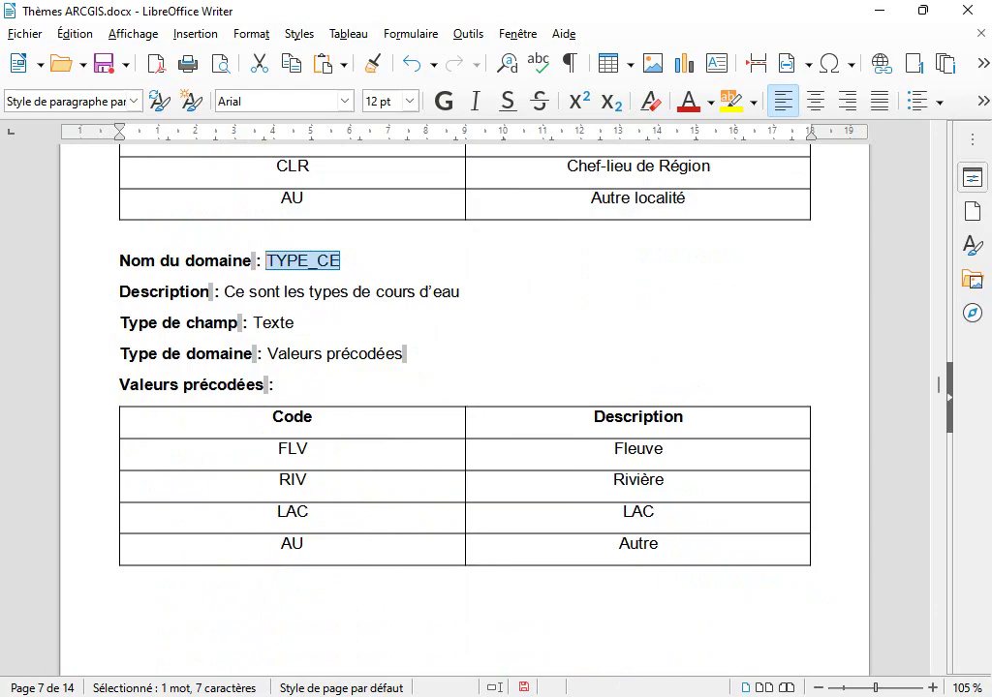
key(alt+Tab)
click(686, 619)
click(385, 169)
click(379, 186)
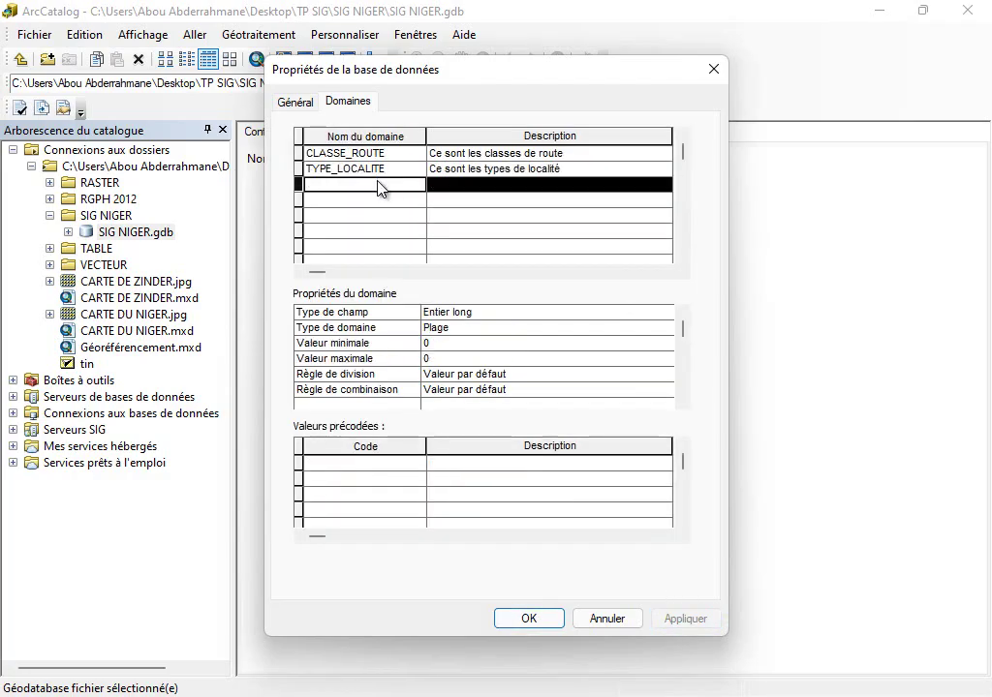
click(382, 191)
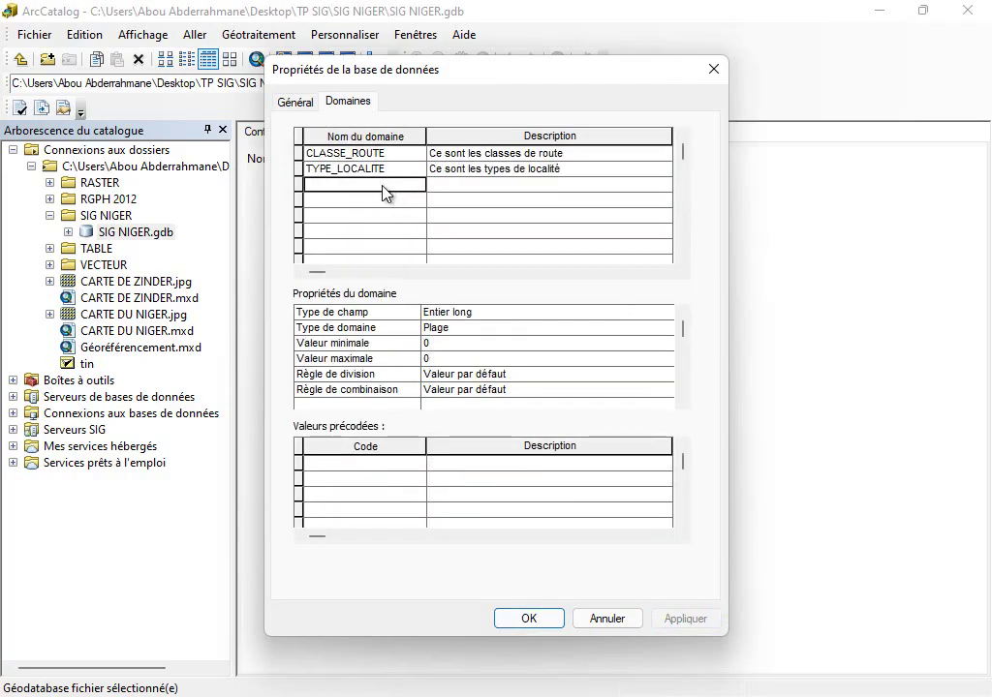
text(TYPE_CE)
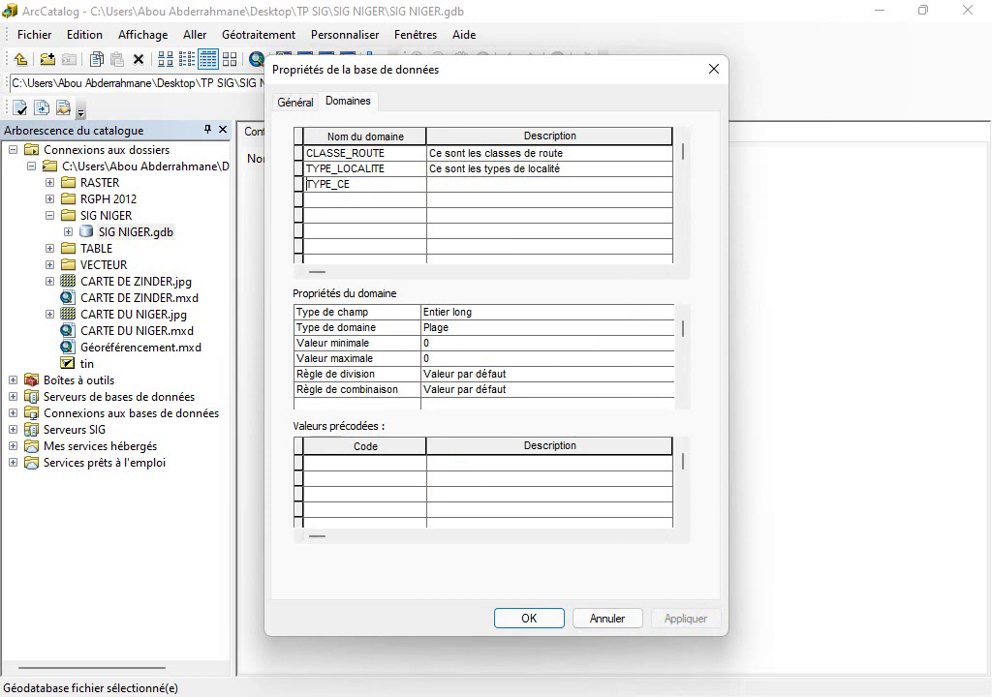
- Copy the description "Ce sont les types de cours d'eau" from LibreOffice Writer to the TYPE_CE domain in ArcCatalog
key(alt+Tab)
drag(461, 292, 225, 292)
key(ctrl+c)
key(alt+Tab)
click(515, 183)
key(ctrl+v)
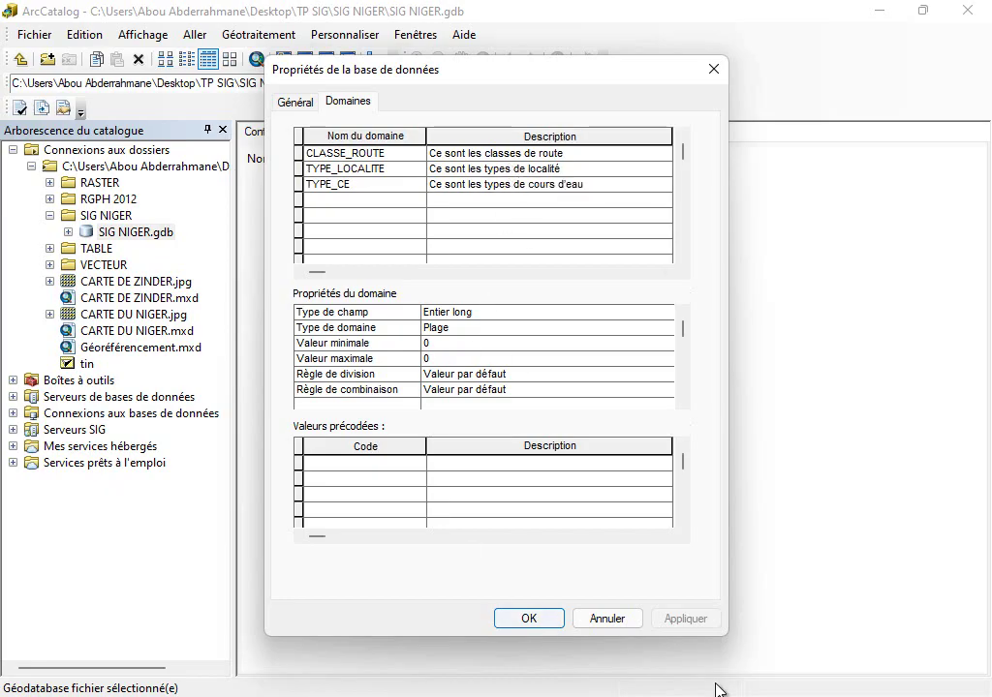
- Check the TYPE_CE definition in LibreOffice Writer and set the domain's field type to Texte in ArcCatalog
key(alt+Tab)
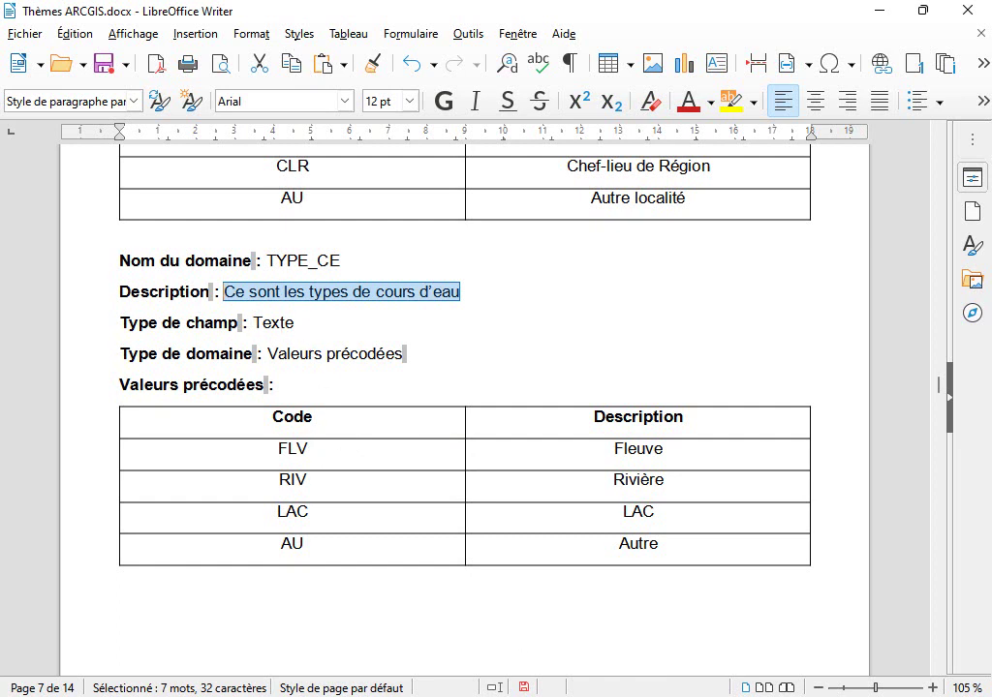
key(alt+Tab)
click(436, 315)
click(436, 315)
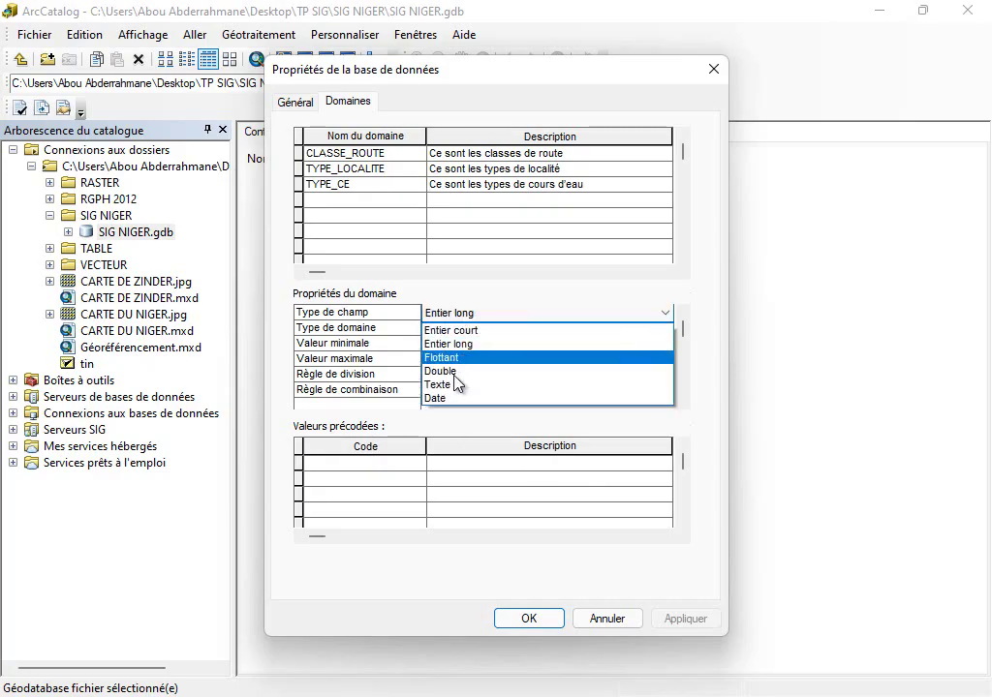
click(456, 385)
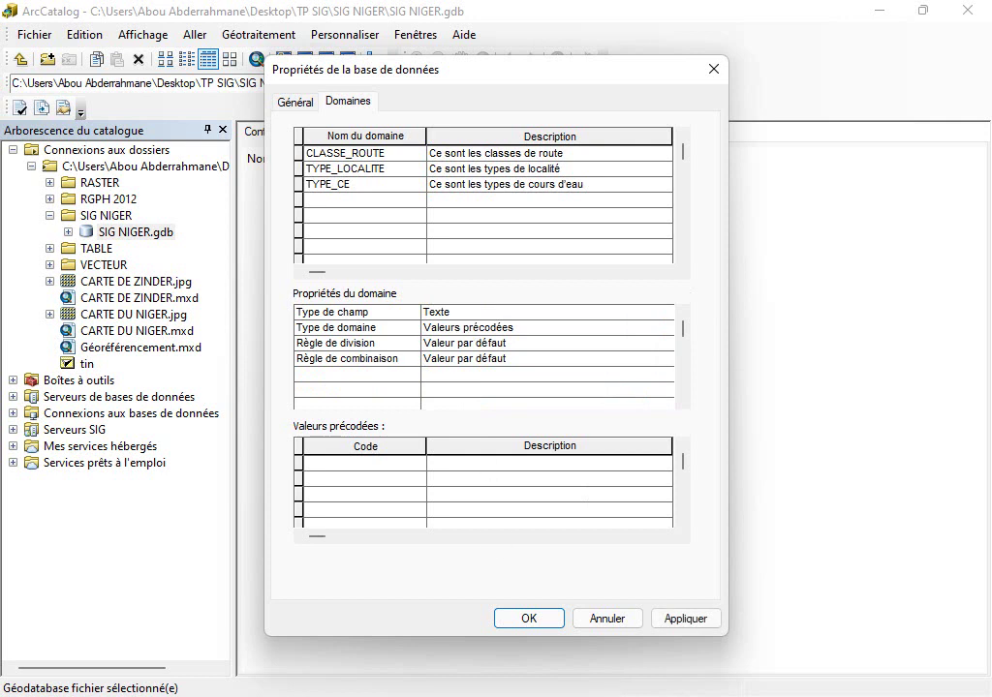
- Check the TYPE_CE codes in LibreOffice Writer and add the coded value FLV (Fleuve) to the domain in ArcCatalog
key(alt+Tab)
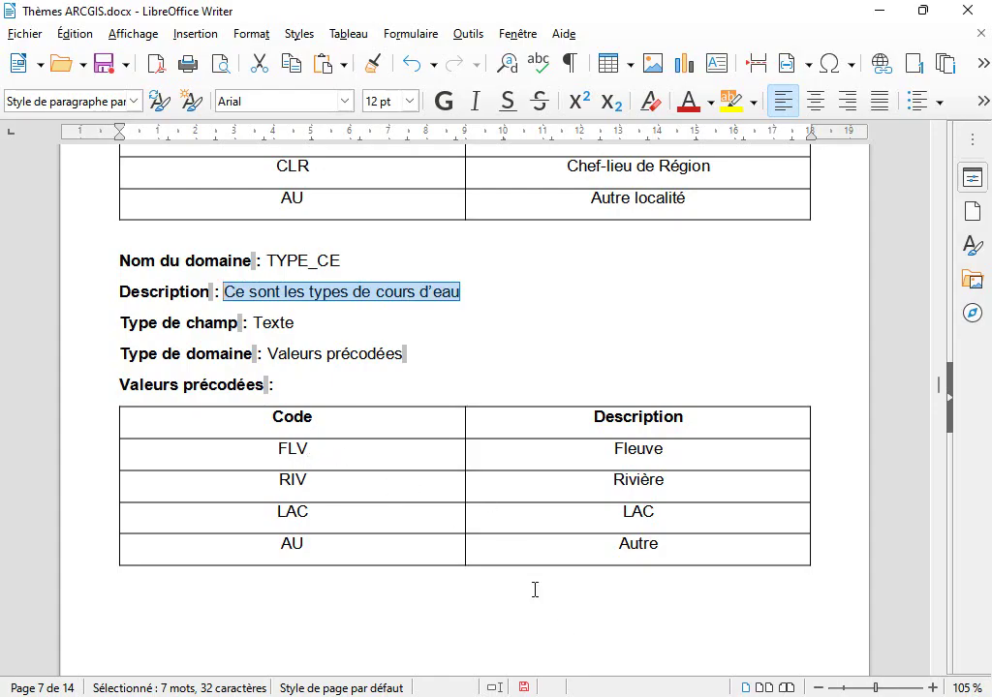
key(alt+Tab)
click(408, 465)
text(FLV)
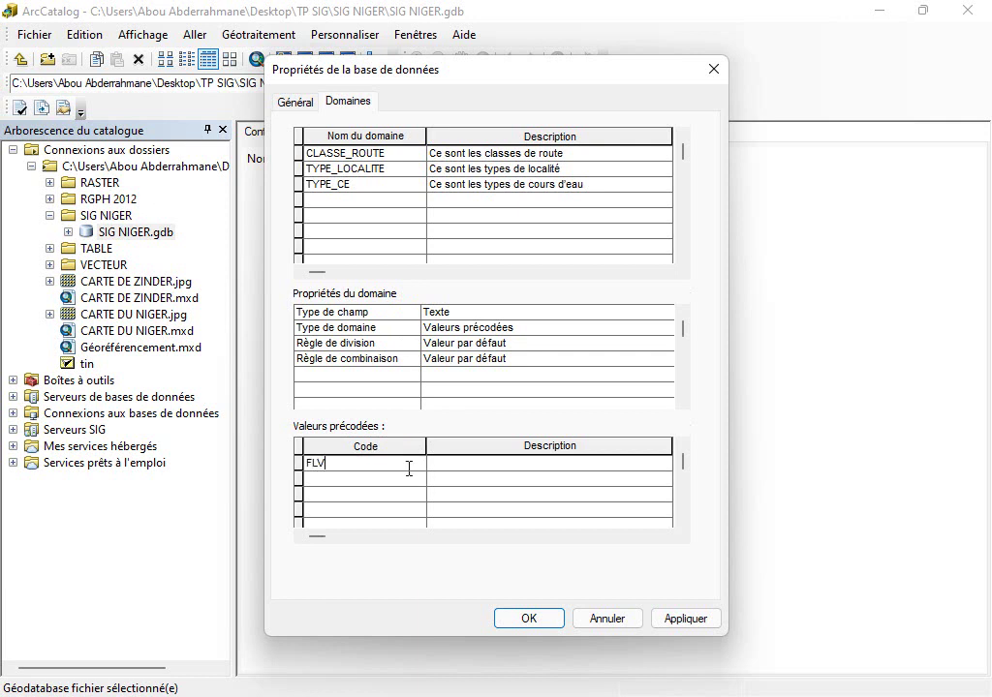
key(Tab)
text(Fle)
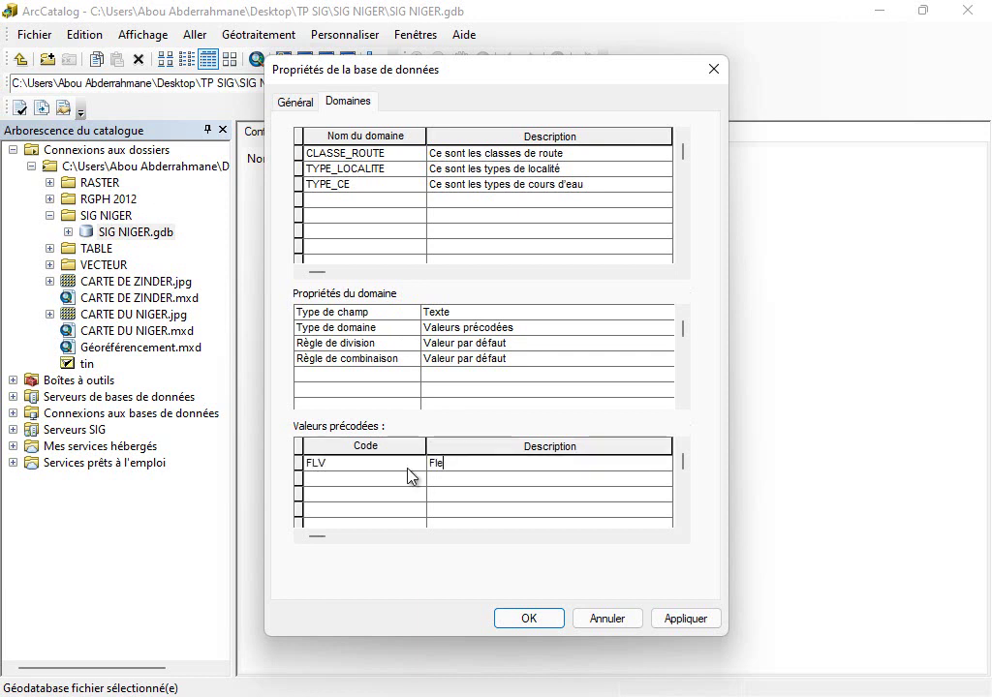
text(uve)
key(Tab)
- Consult LibreOffice Writer for the second TYPE_CE code and add RIV (Rivière) to the domain in ArcCatalog
key(alt+Tab)
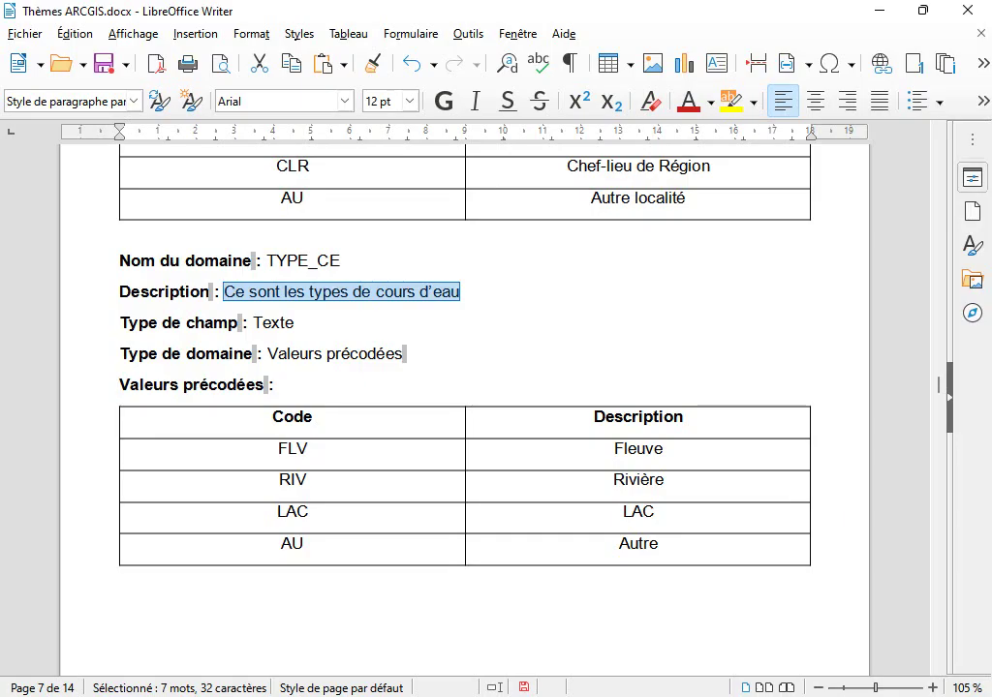
key(alt+Tab)
text(RIV)
key(Tab)
text(Riv)
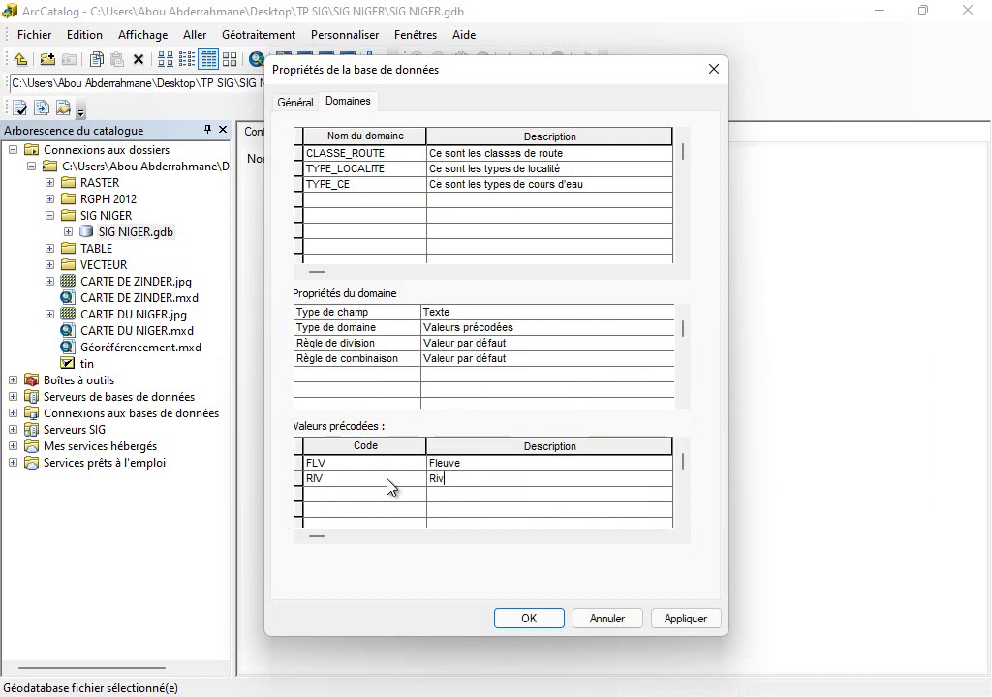
text(ière)
- Add the coded value LAC with the description Lac to the TYPE_CE domain
click(356, 495)
text(LAC)
key(Tab)
text(Lac)
key(Return)
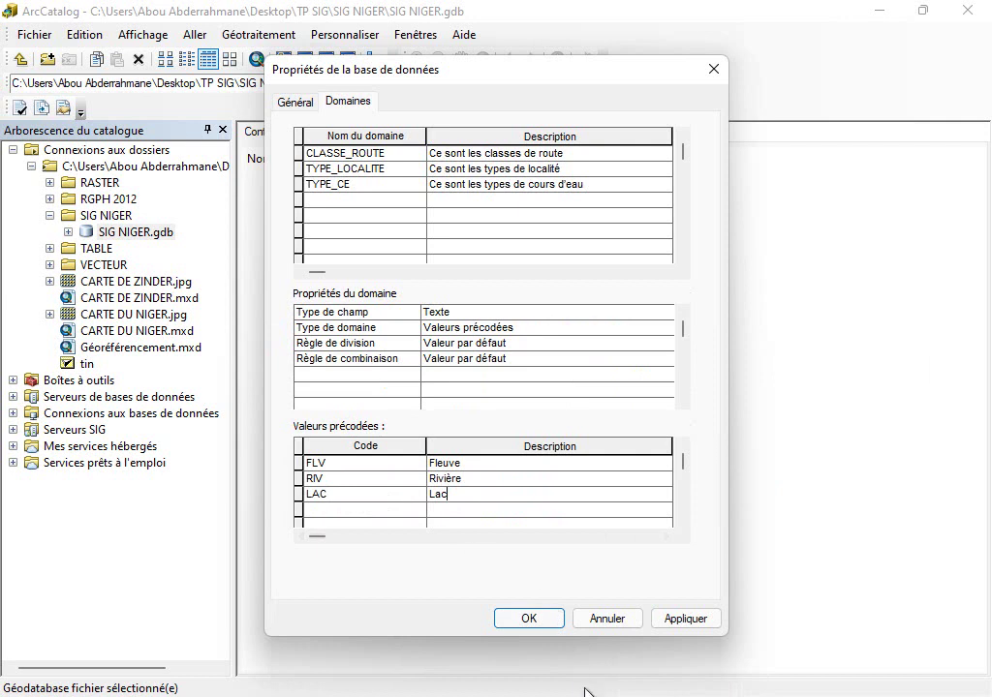
- In LibreOffice Writer's TYPE_CE table, change the LAC row's description to Lac and copy Autre from the AU row
key(alt+Tab)
drag(653, 512, 619, 543)
text(ac)
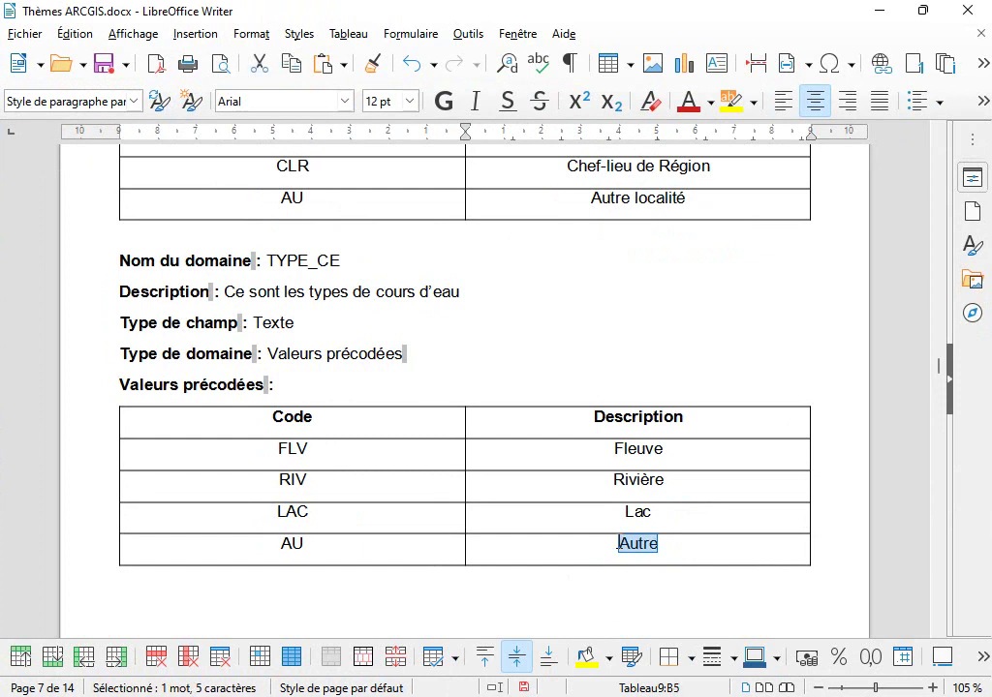
- In ArcCatalog, add the code AU with the copied description Autre to the TYPE_CE domain and apply the changes
key(alt+Tab)
click(377, 511)
click(479, 511)
key(ctrl+v)
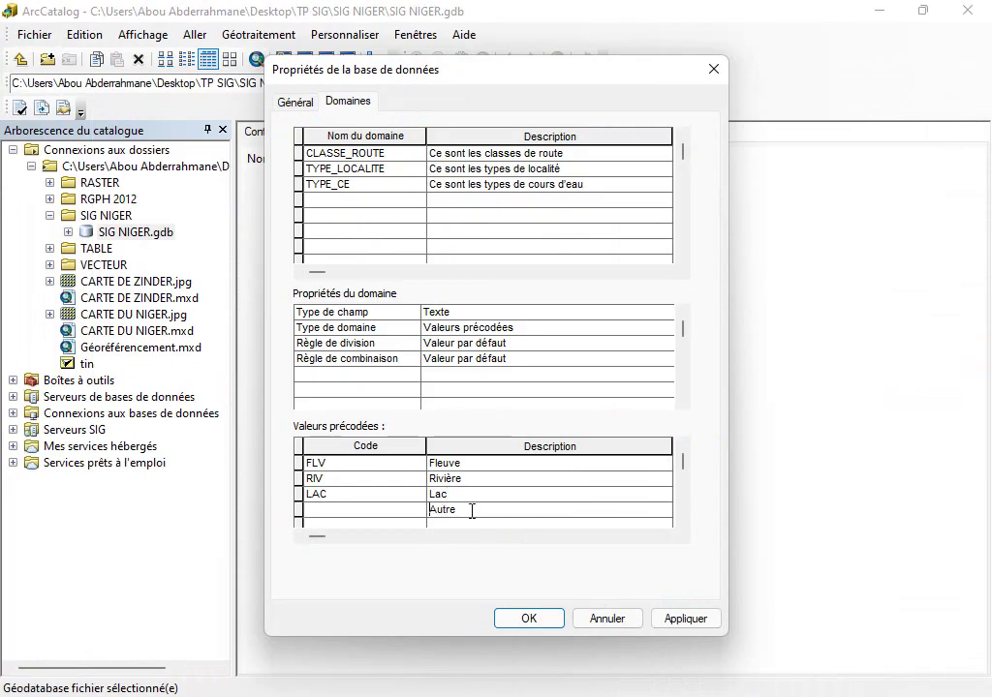
click(372, 512)
text(AU)
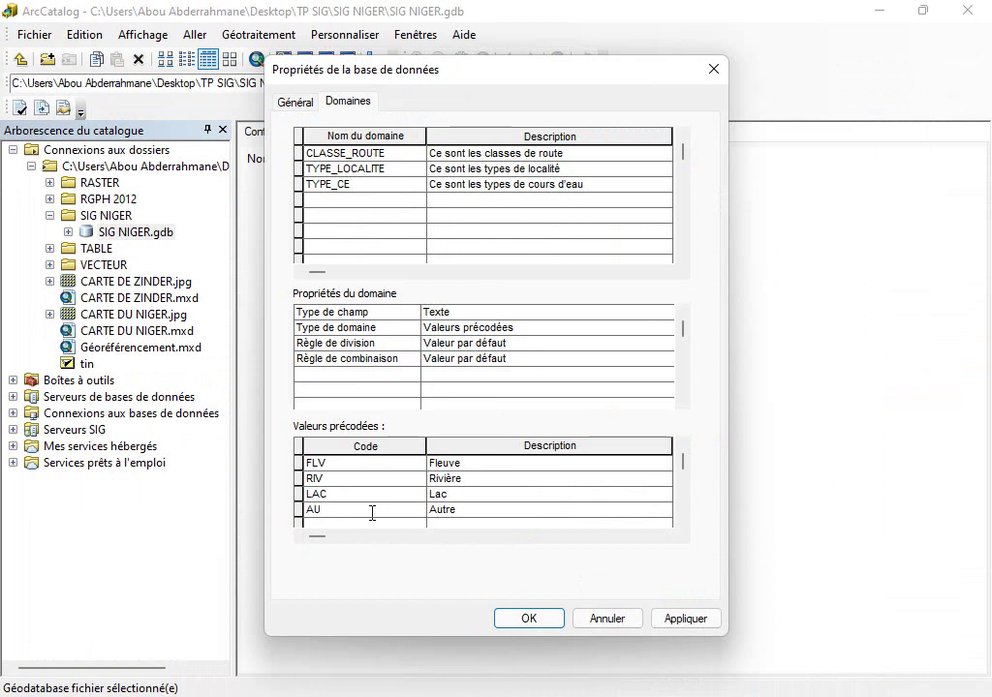
click(683, 619)
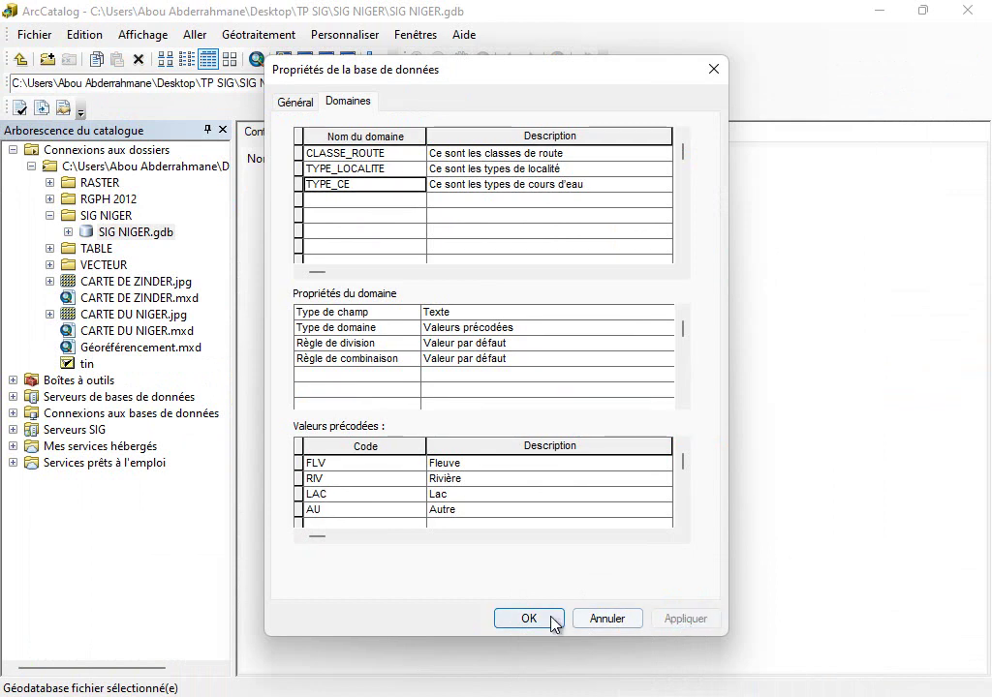
- Check LibreOffice Writer for further domains after TYPE_CE, and accept and close the geodatabase properties in ArcCatalog
key(alt+Tab)
scroll(436, 532, down, 2)
scroll(436, 533, down, 2)
scroll(436, 533, up, 2)
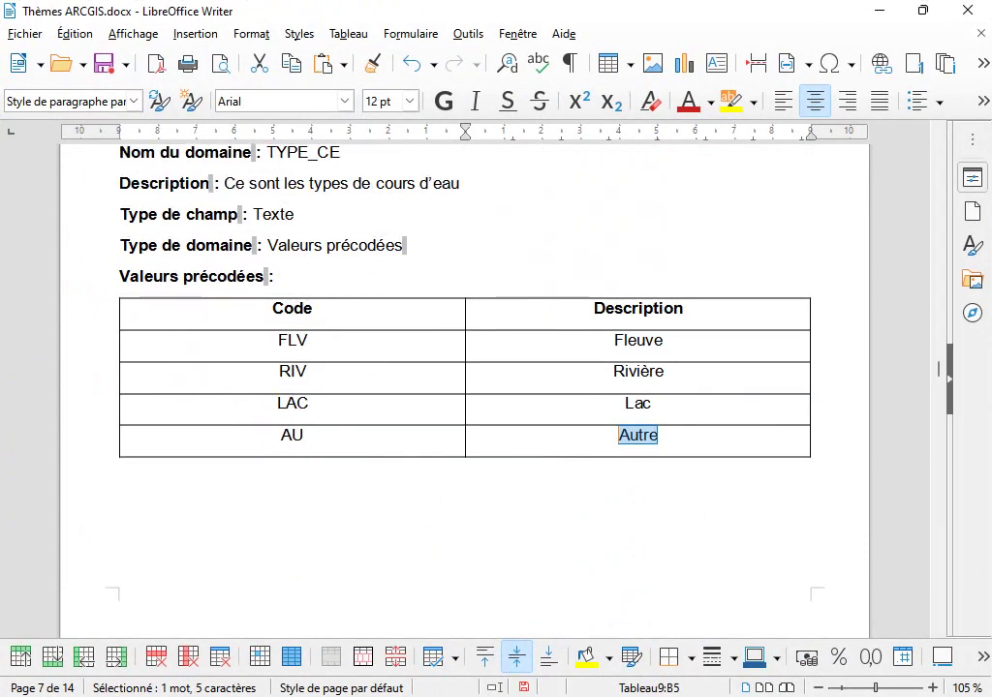
key(alt+Tab)
click(542, 620)
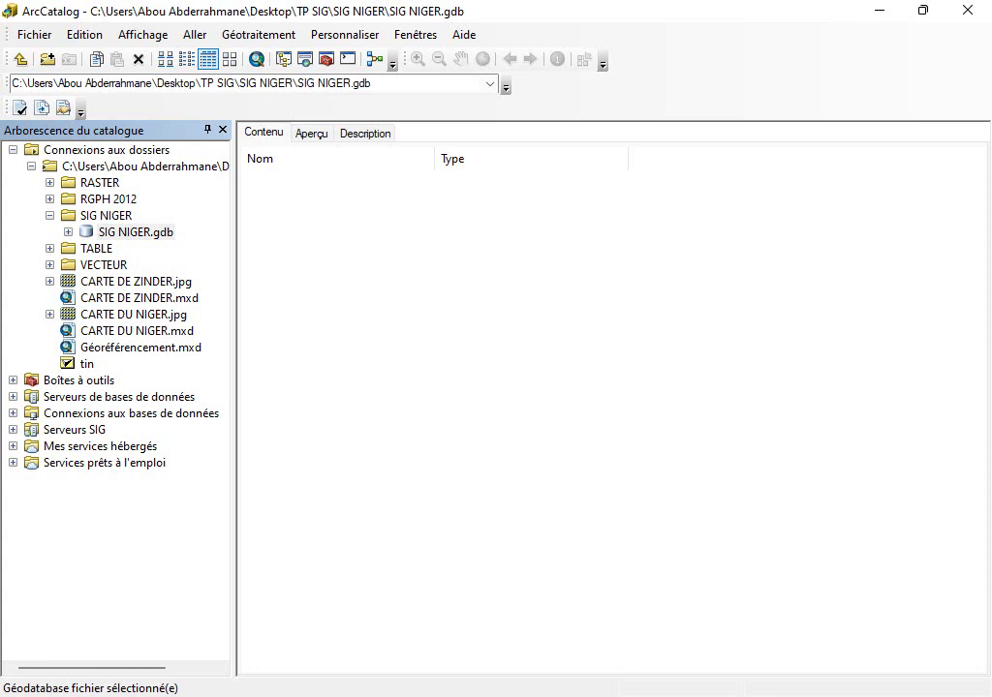
- Go back through the data dictionary in LibreOffice Writer to the LIMITE_ETAT feature class definition in section 5.1.1 and examine it
key(alt+Tab)
scroll(407, 317, down, 2)
scroll(407, 316, up, 6)
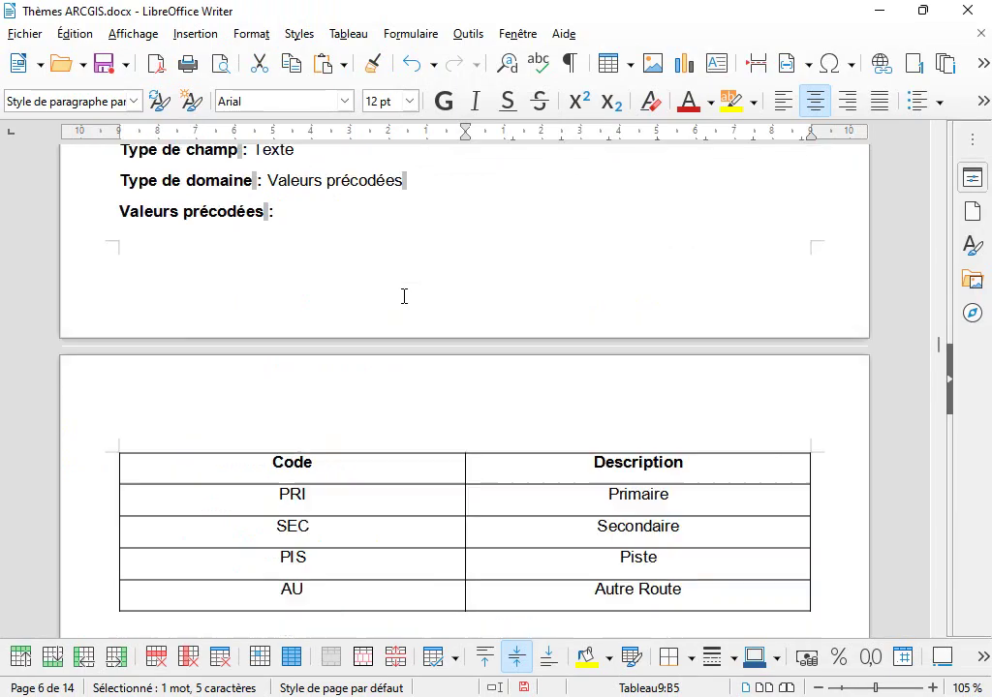
scroll(412, 320, down, 6)
scroll(416, 320, up, 10)
scroll(415, 320, up, 20)
scroll(415, 322, up, 15)
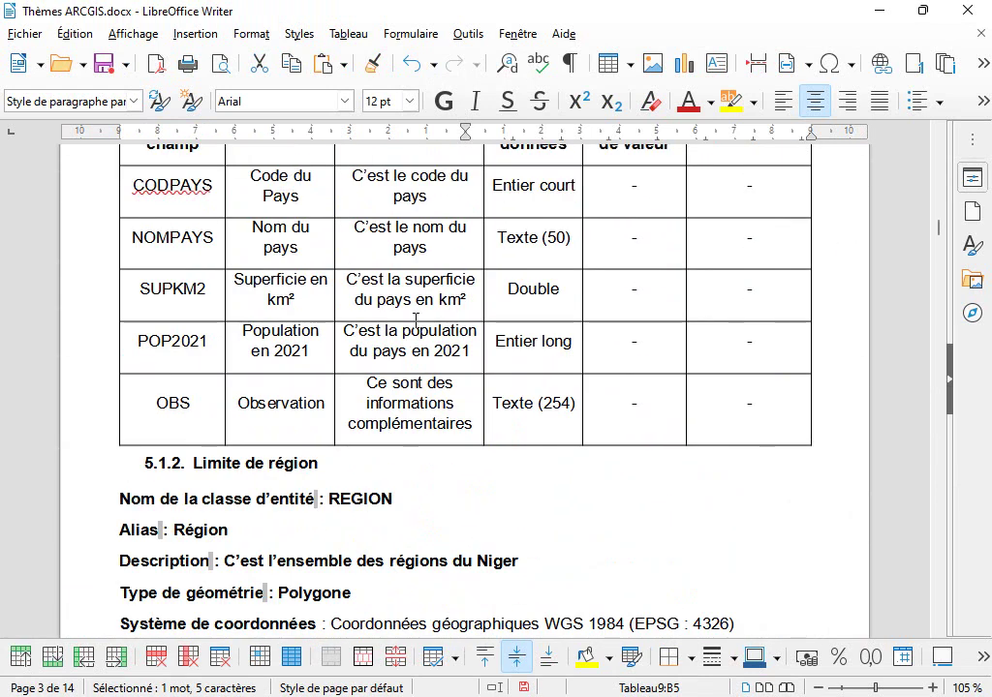
scroll(416, 322, up, 10)
scroll(358, 281, up, 1)
scroll(365, 328, down, 2)
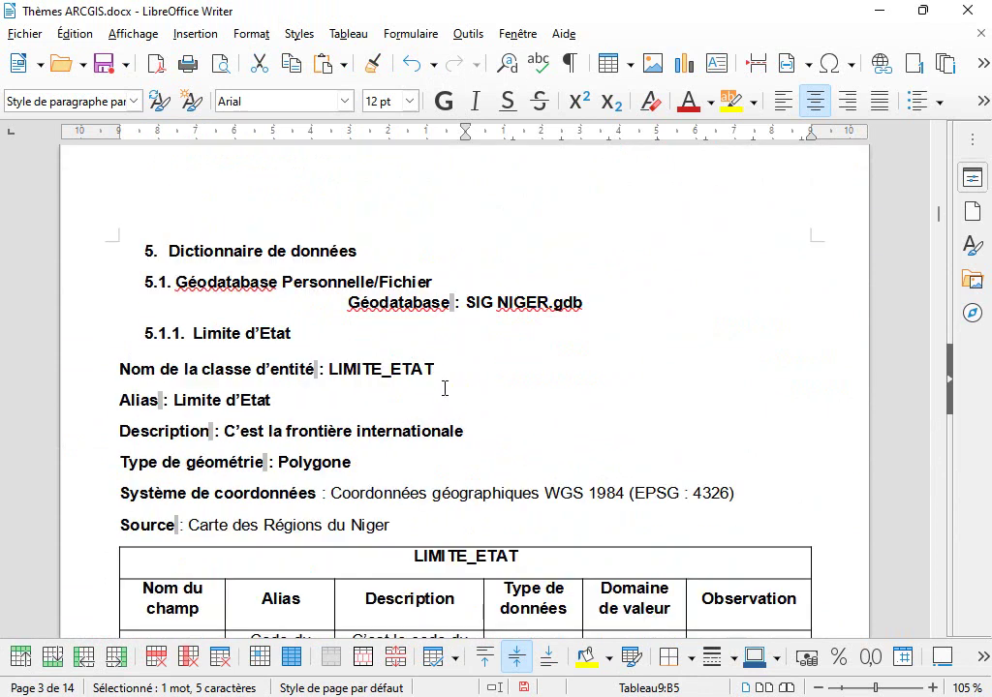
- Copy the class name LIMITE_ETAT from the data dictionary and create a new feature class with that name in SIG NIGER.gdb in ArcCatalog
drag(443, 362, 328, 370)
key(ctrl+c)
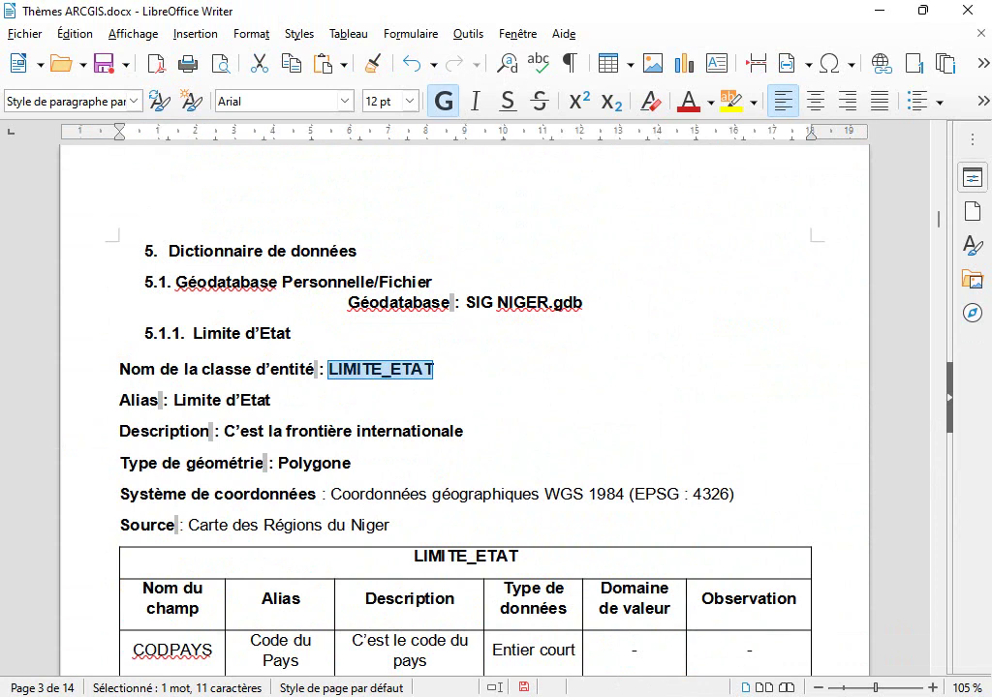
click(662, 690)
right_click(405, 275)
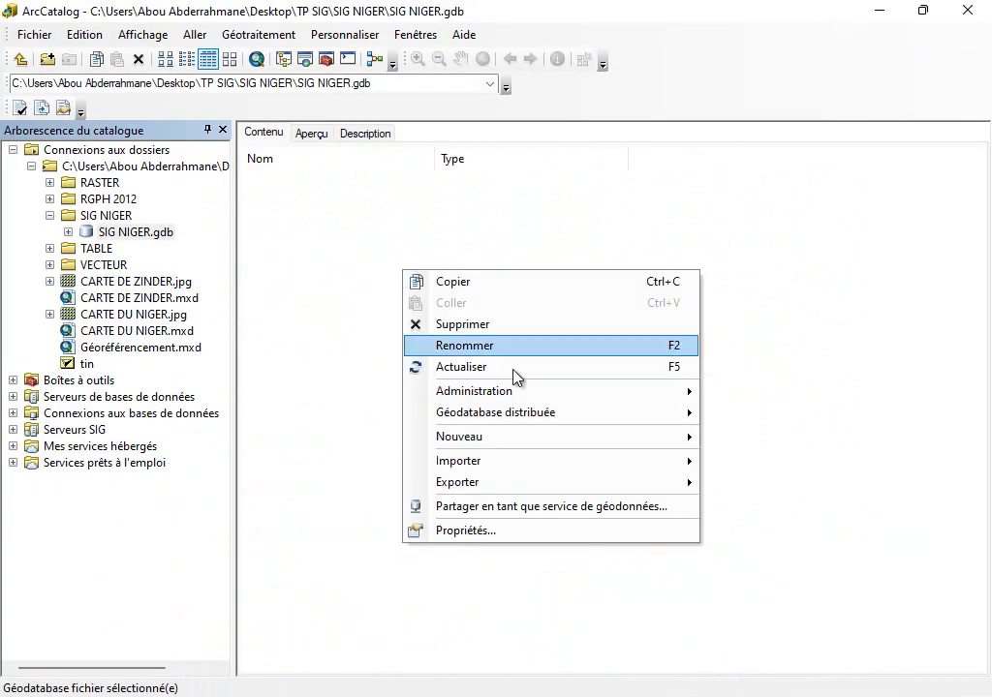
mouse_move(611, 444)
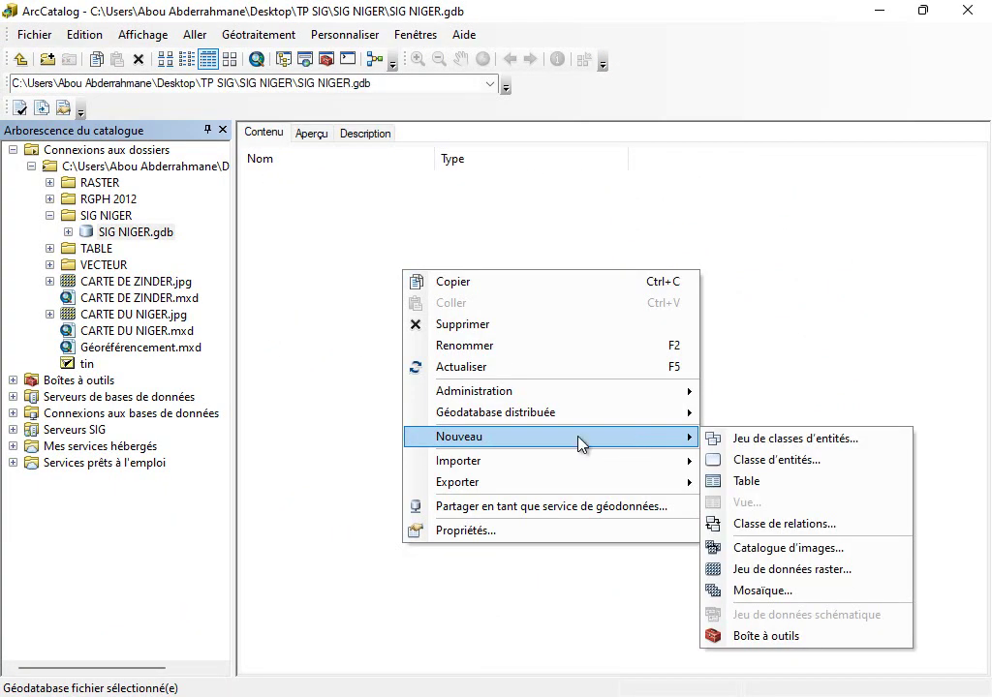
click(243, 274)
right_click(131, 235)
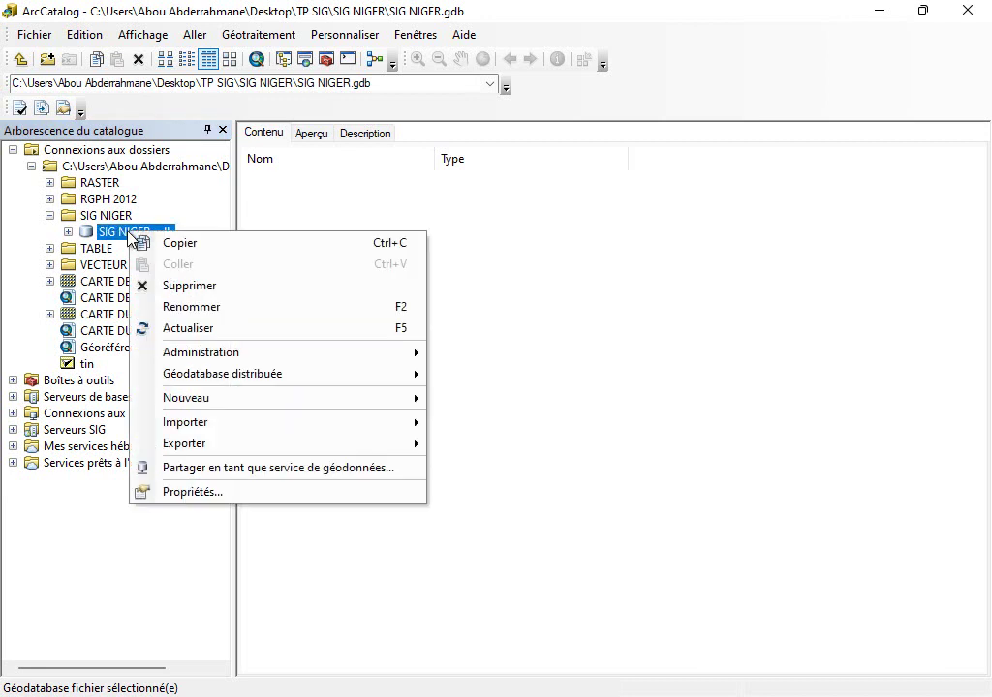
mouse_move(376, 399)
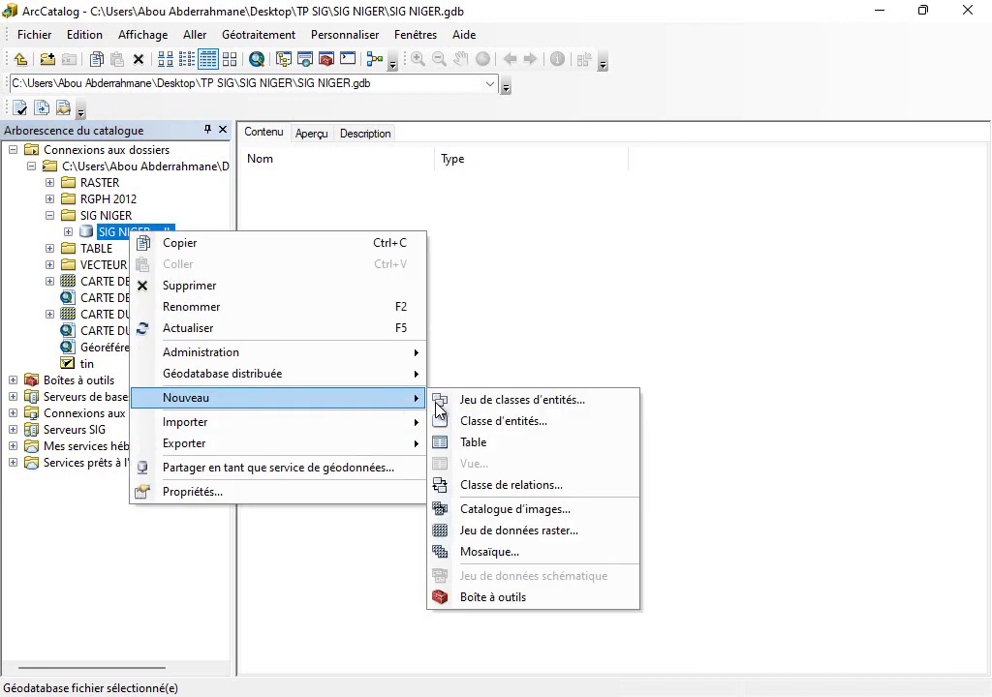
click(502, 422)
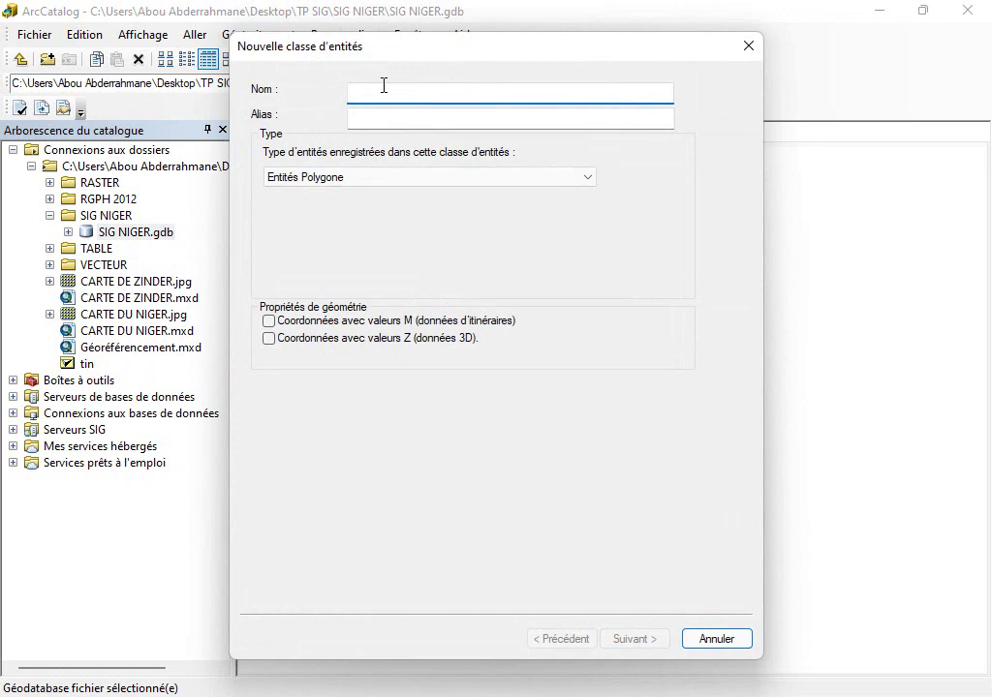
key(ctrl+v)
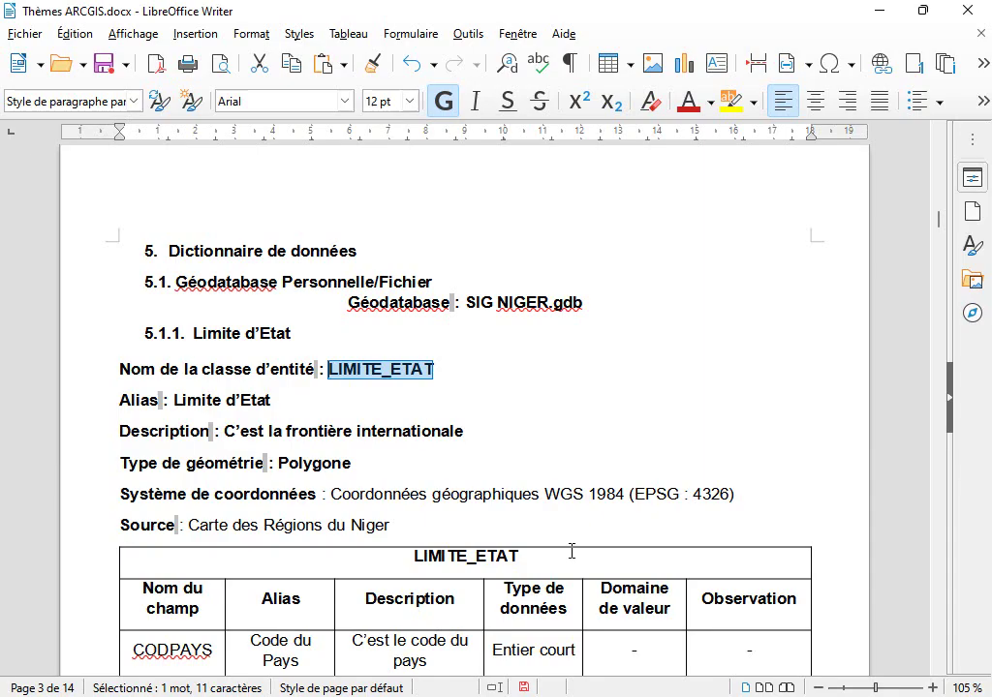
- Copy the alias Limite d'Etat from LibreOffice Writer into the new class's alias in ArcCatalog, keep polygon features, and continue to the coordinate system
key(alt+Tab)
drag(283, 402, 175, 400)
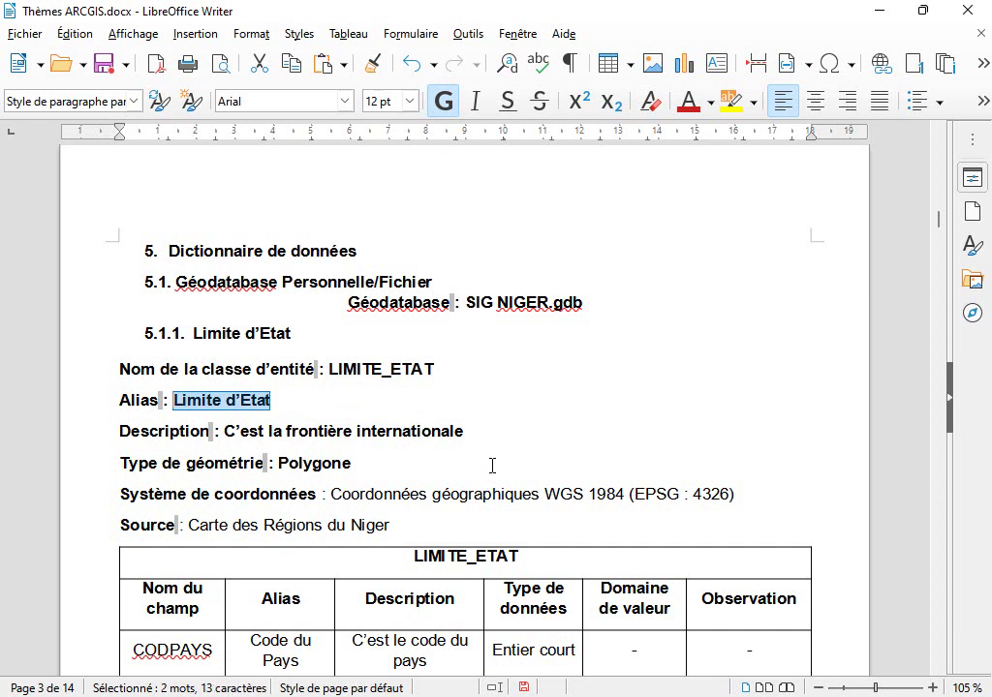
key(ctrl+c)
key(alt+Tab)
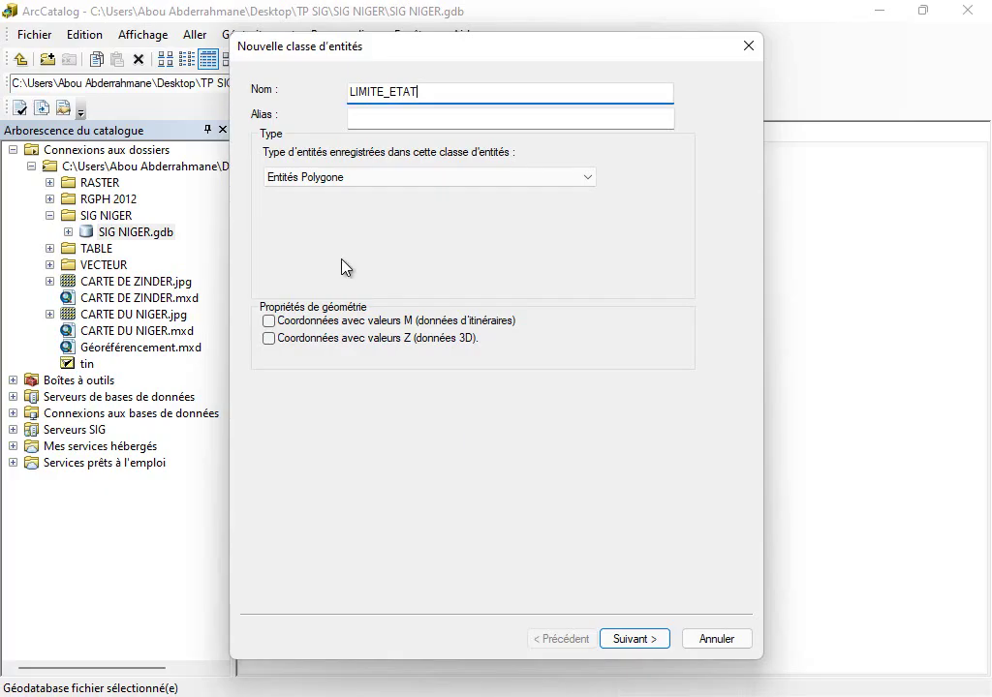
click(380, 123)
key(ctrl+v)
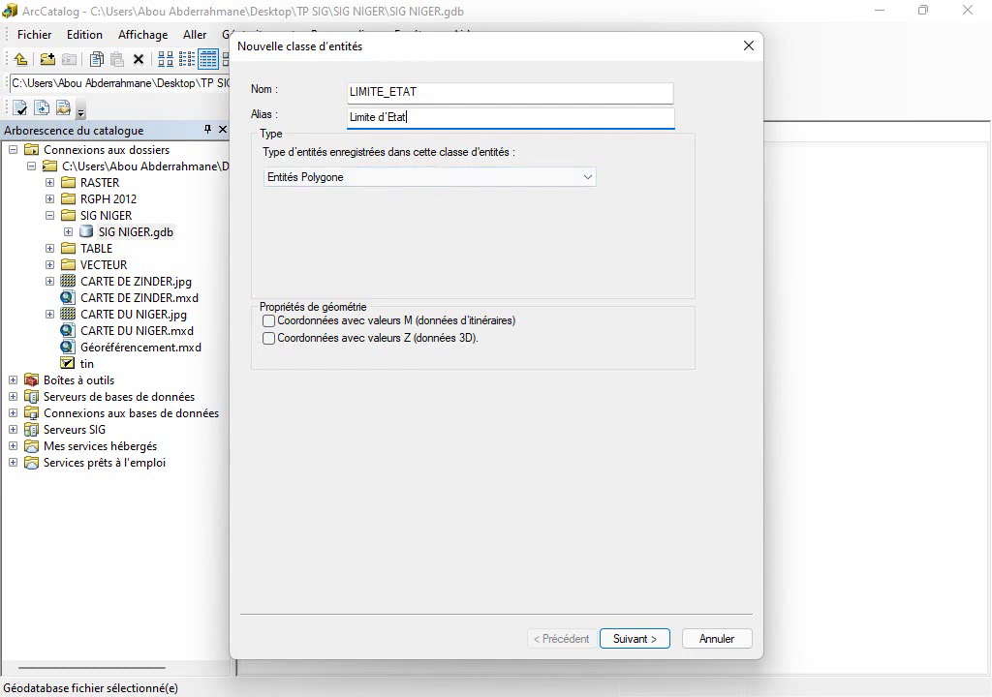
key(alt+Tab)
click(643, 642)
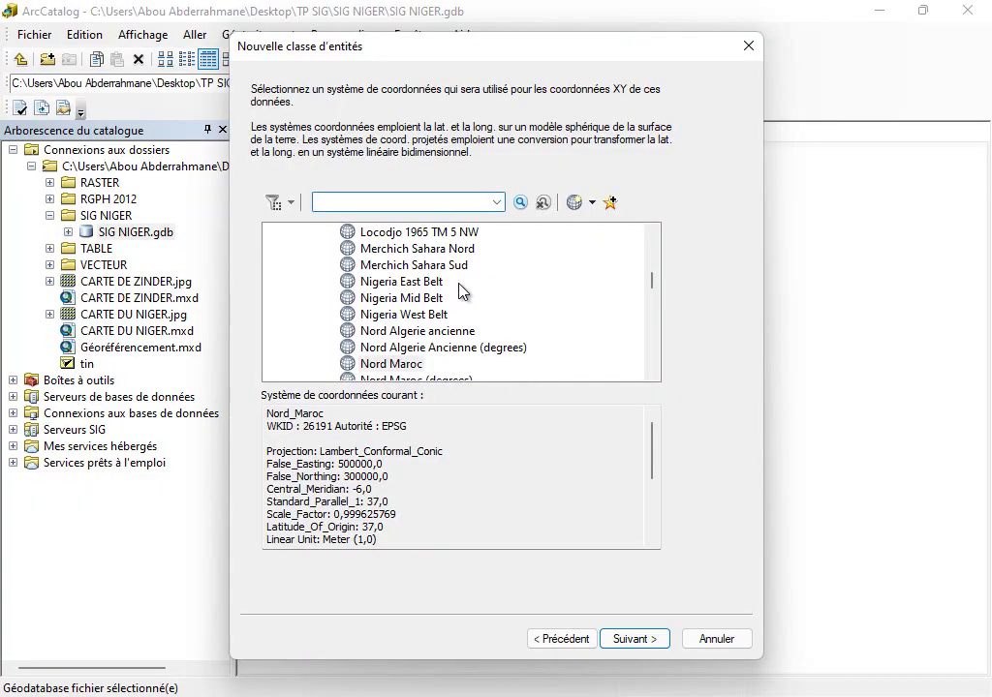
- Select WGS 1984 from the favourite coordinate systems and check its WKID
scroll(368, 291, up, 15)
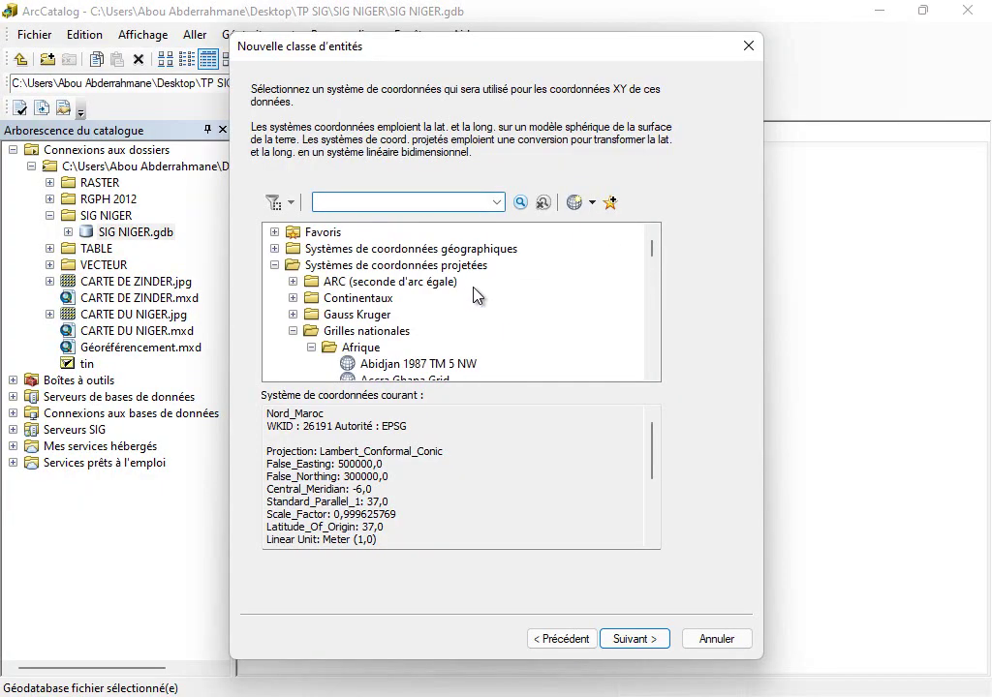
click(275, 232)
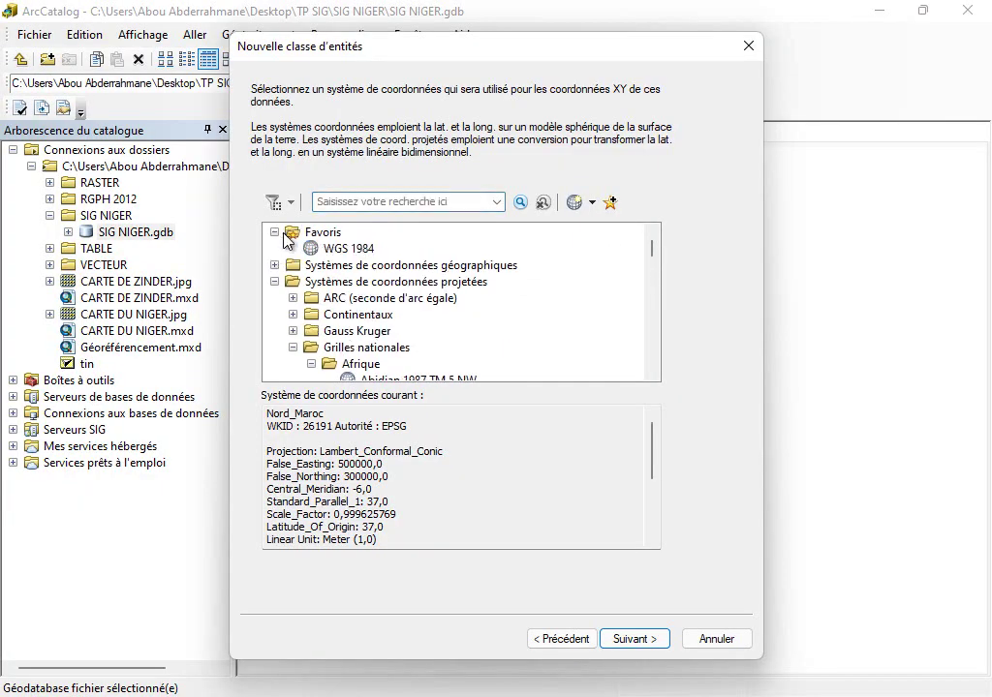
click(354, 249)
drag(304, 426, 324, 428)
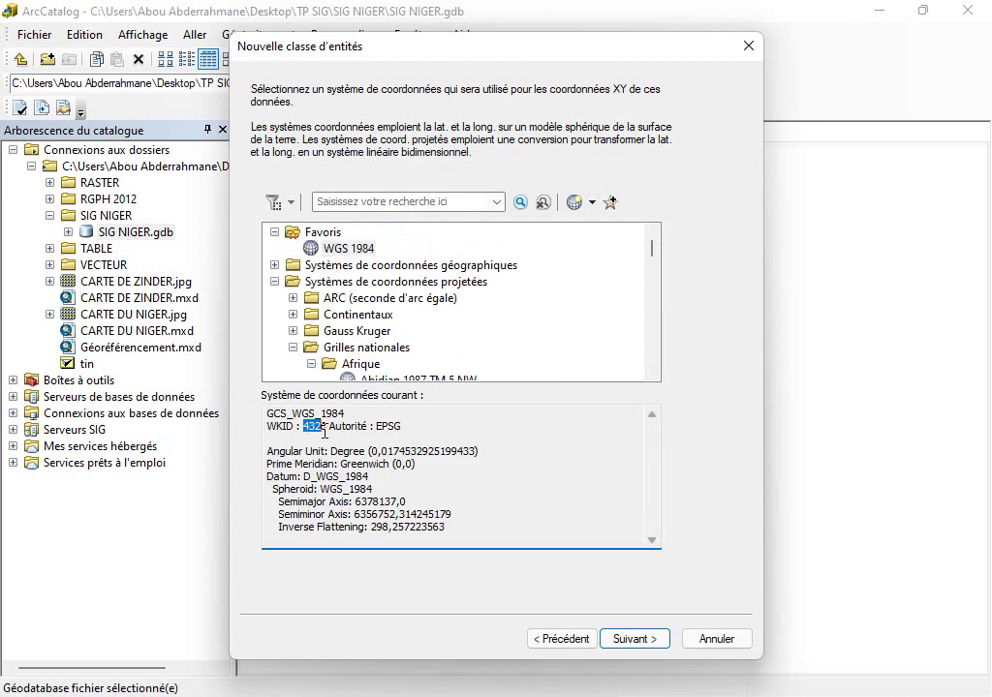
- Search the coordinate systems for 4326 and select WGS 1984 under the world (Monde) geographic coordinate systems
click(436, 201)
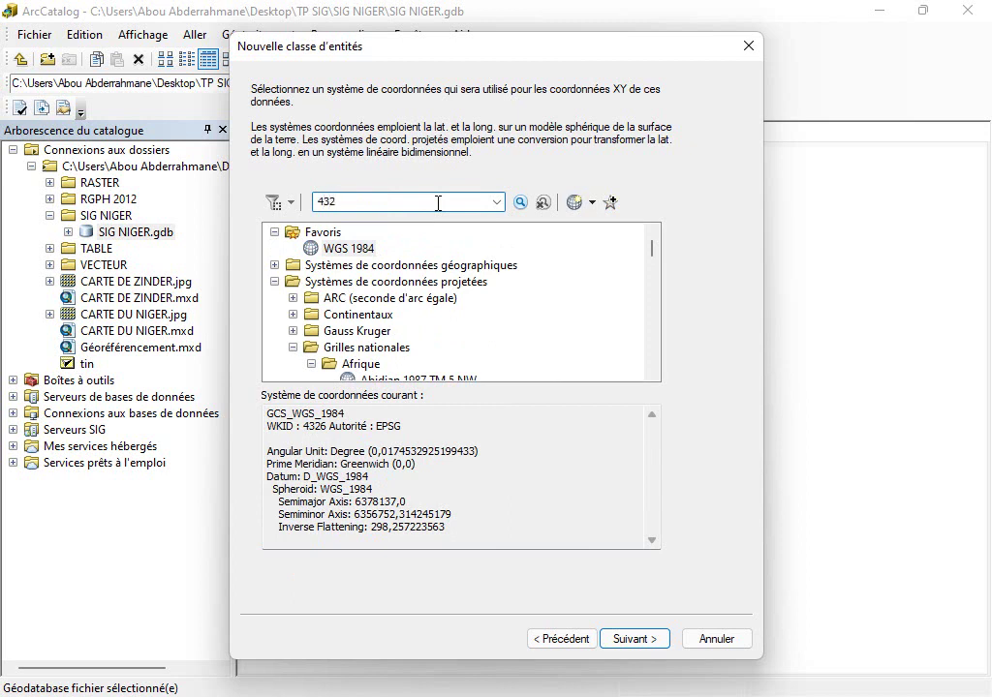
text(4326)
click(520, 203)
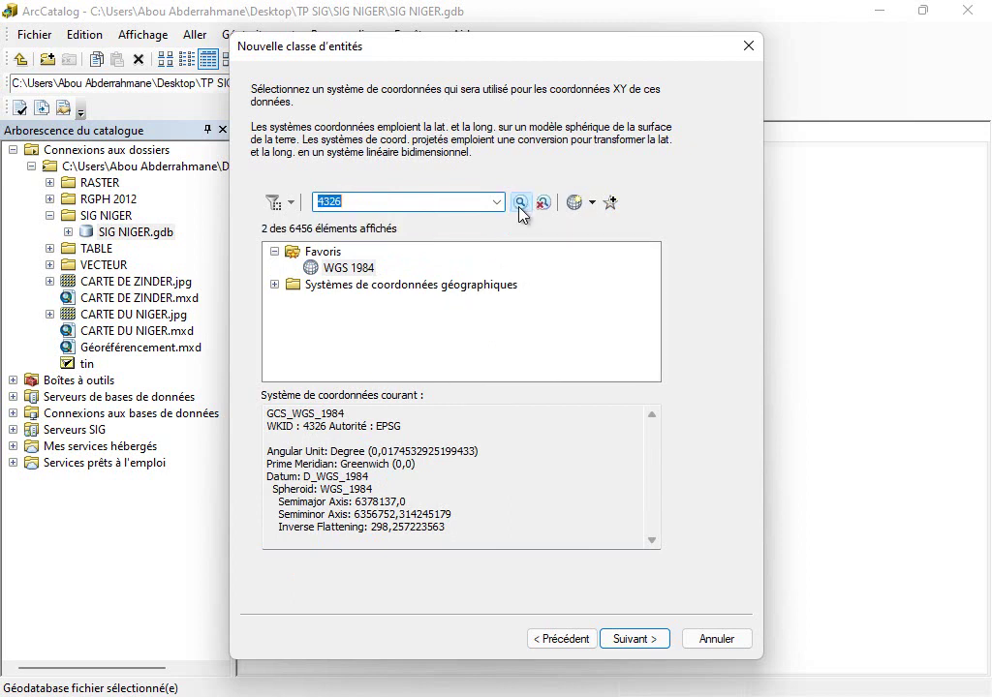
click(276, 284)
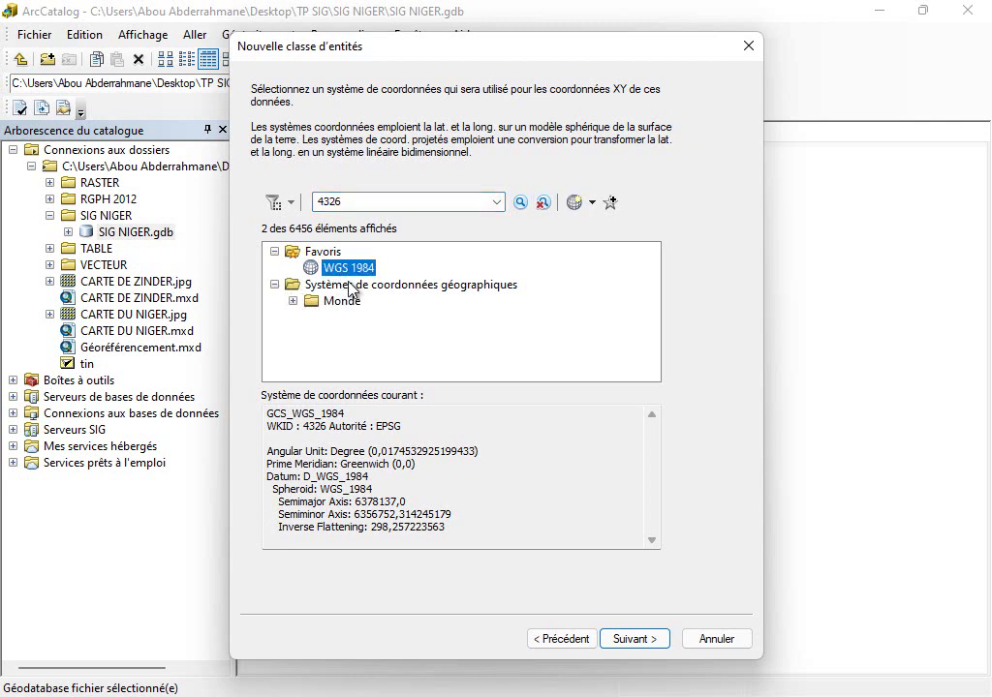
click(292, 303)
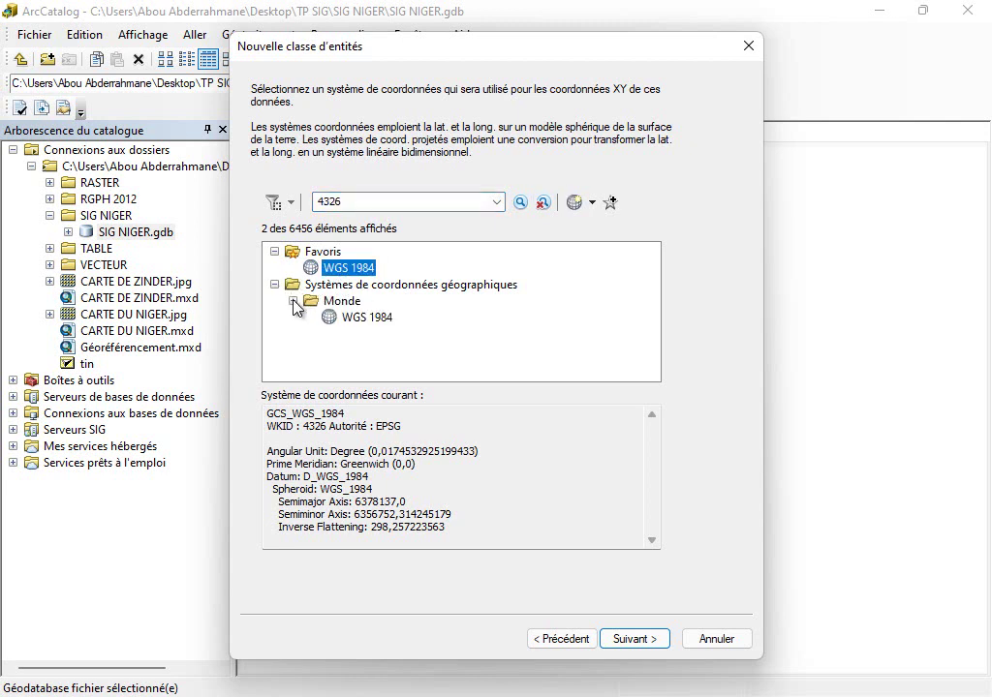
click(368, 320)
- Accept the coordinate system, keep the default XY tolerance and storage configuration, and continue to the field definitions
click(641, 647)
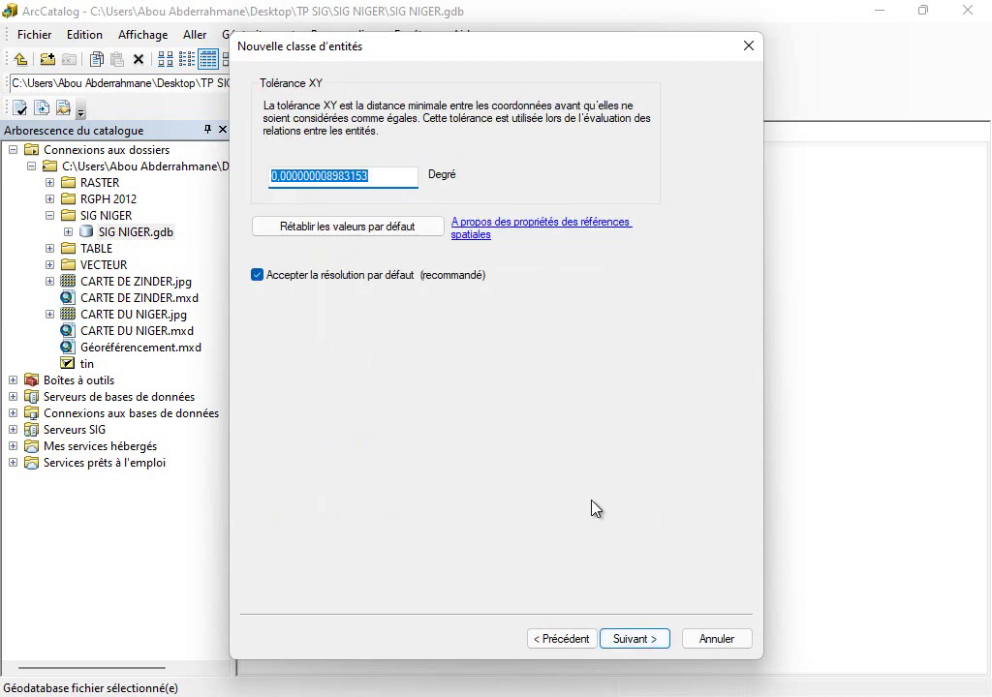
click(635, 639)
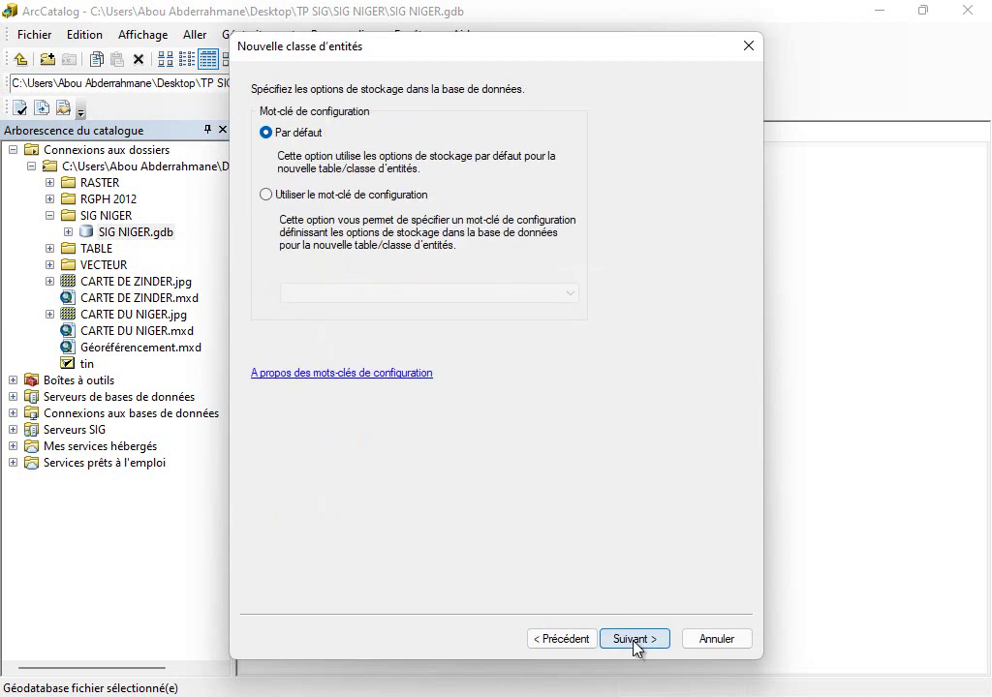
click(634, 639)
- Copy the field name CODPAYS from the LIMITE_ETAT table in LibreOffice Writer and add it as a new field in ArcCatalog
mouse_move(625, 696)
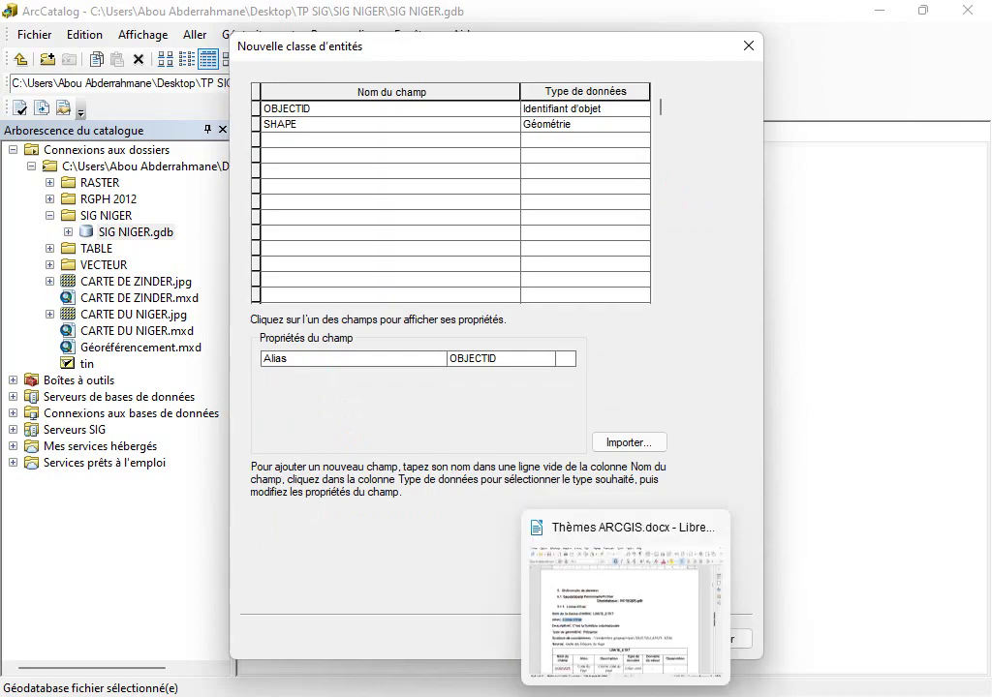
click(604, 622)
scroll(320, 597, down, 5)
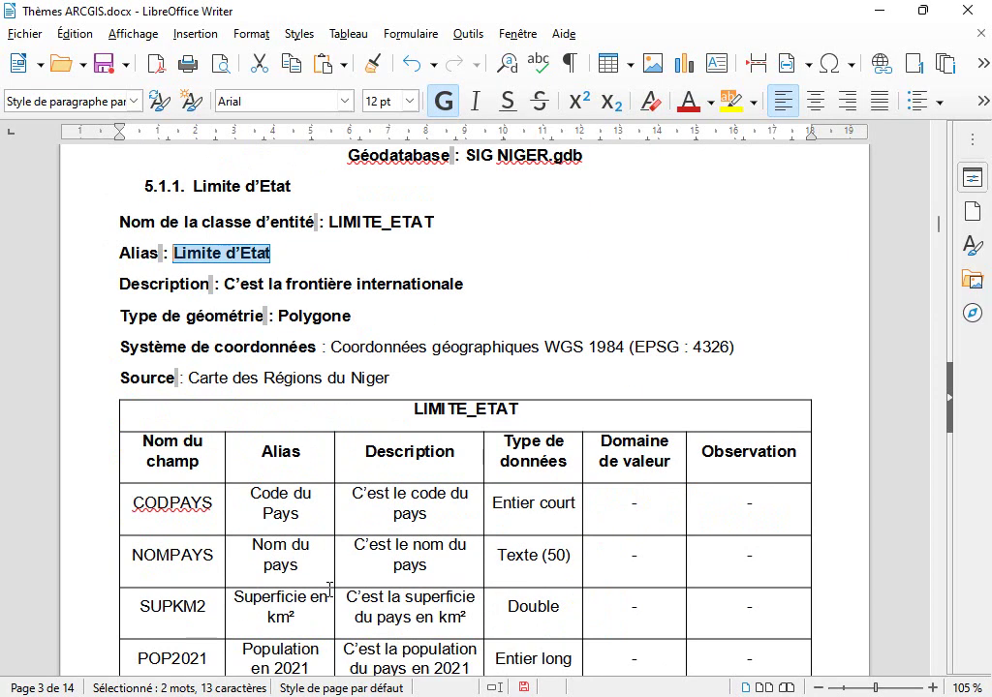
drag(207, 407, 124, 403)
key(ctrl+c)
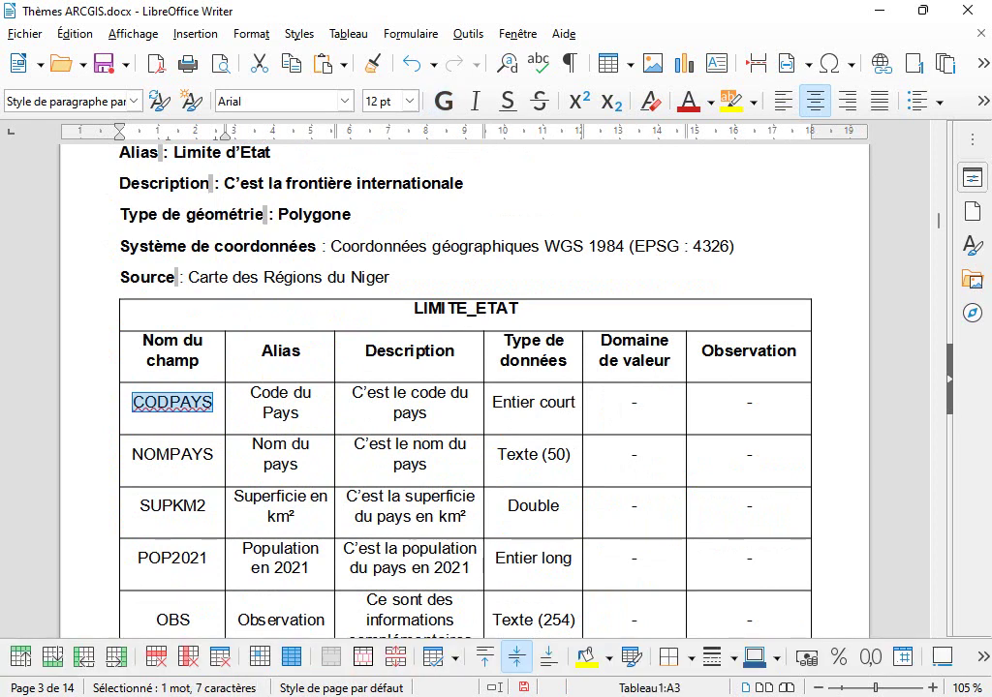
click(604, 629)
click(334, 140)
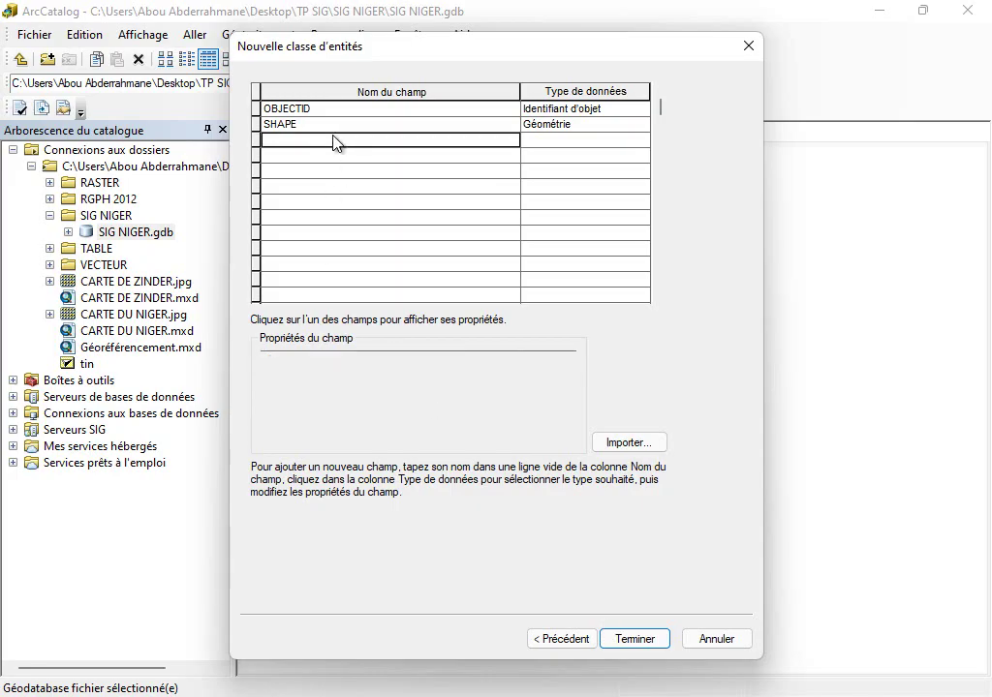
key(ctrl+v)
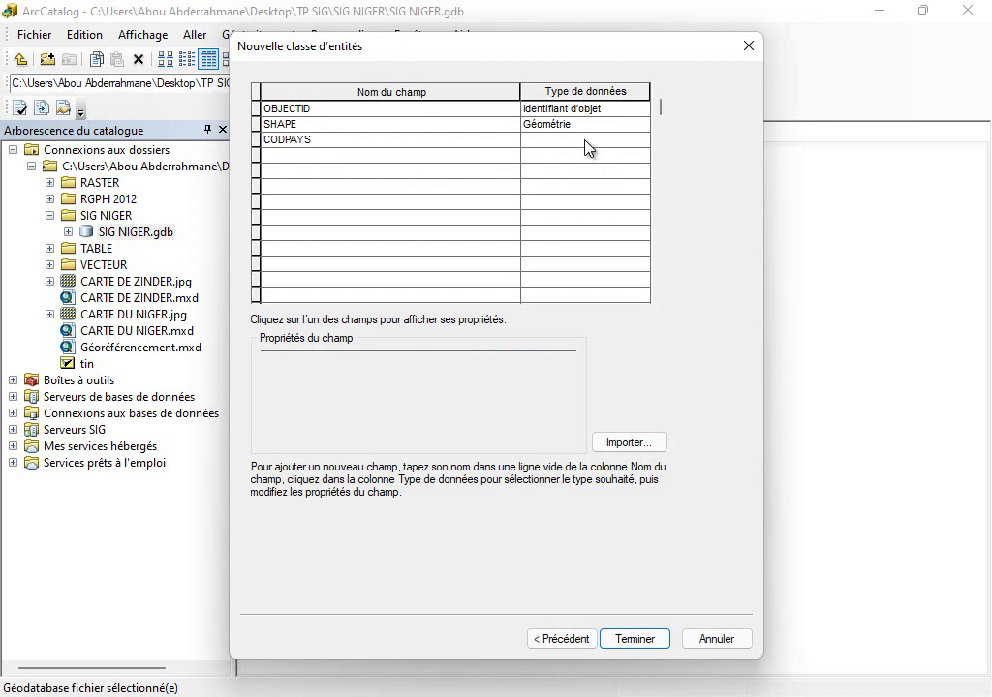
- Check the CODPAYS row in LibreOffice Writer and set the field's data type to Entier court in ArcCatalog
click(582, 682)
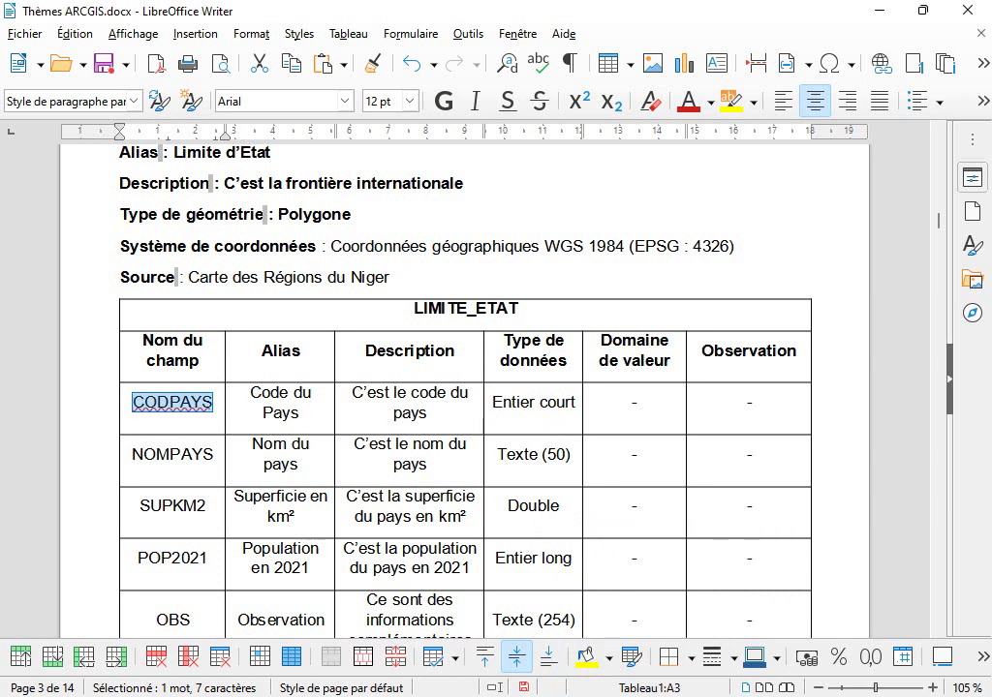
key(alt+Tab)
click(582, 143)
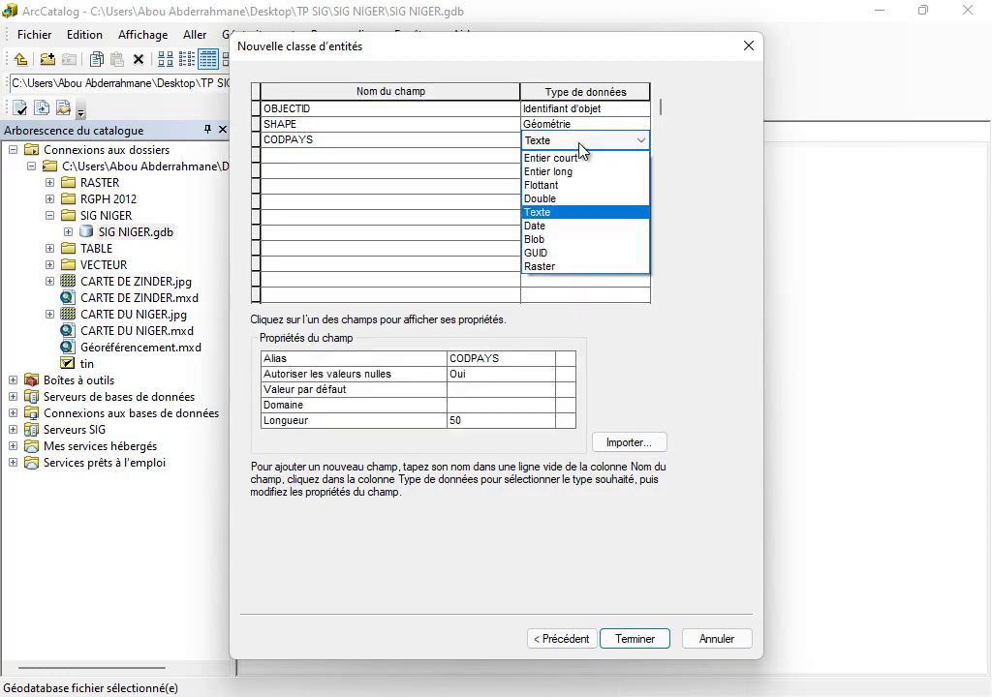
click(562, 159)
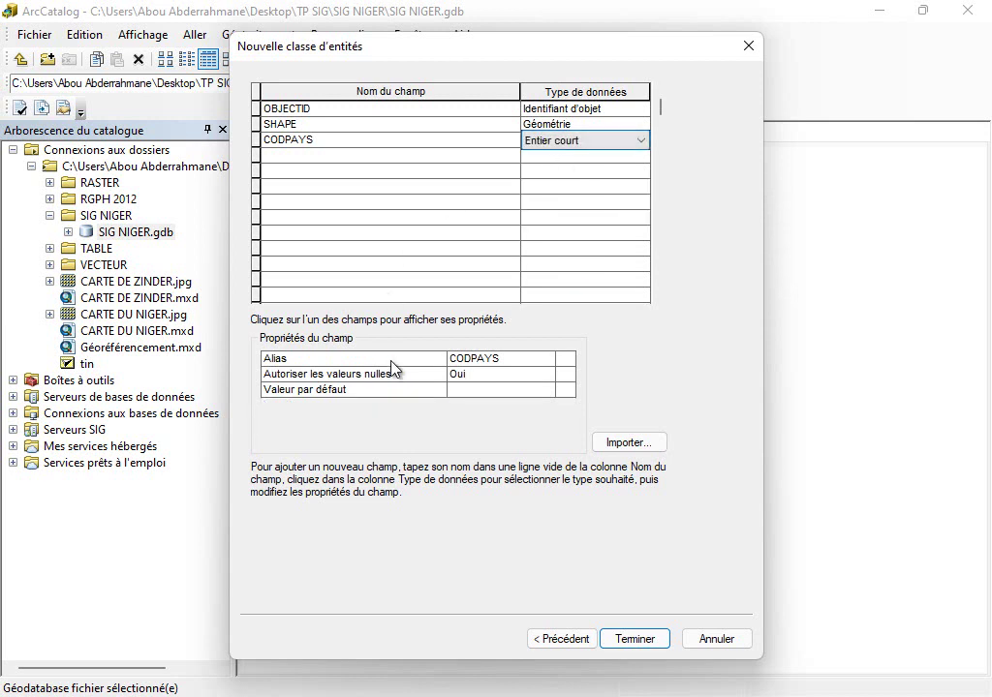
- Copy the alias Code du Pays from LibreOffice Writer and paste it as the alias of the CODPAYS field in ArcCatalog
key(alt+Tab)
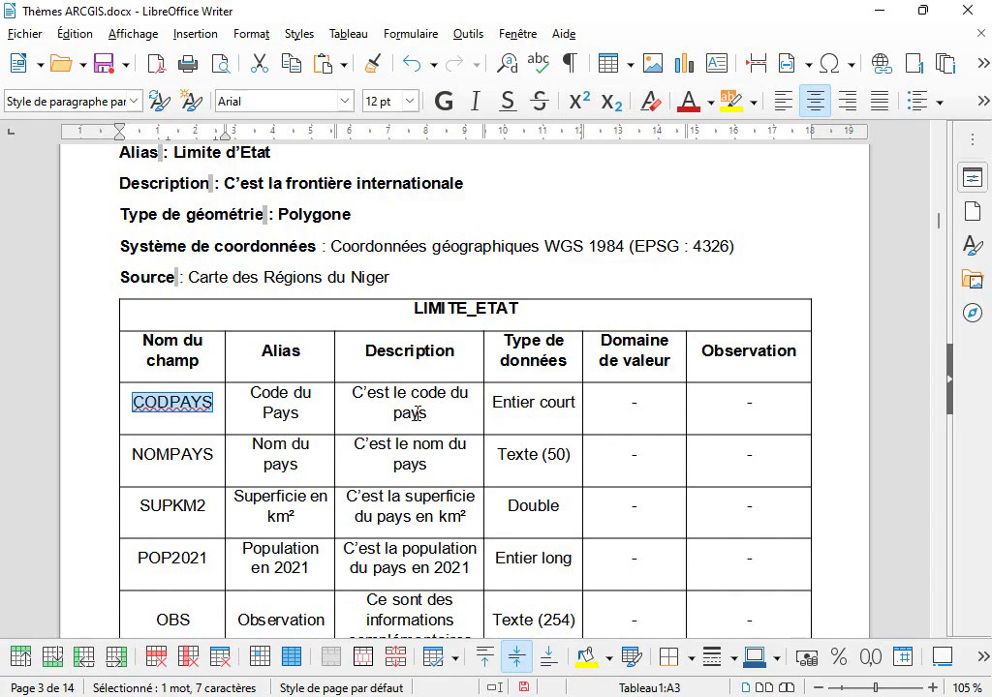
drag(300, 415, 234, 389)
key(ctrl+c)
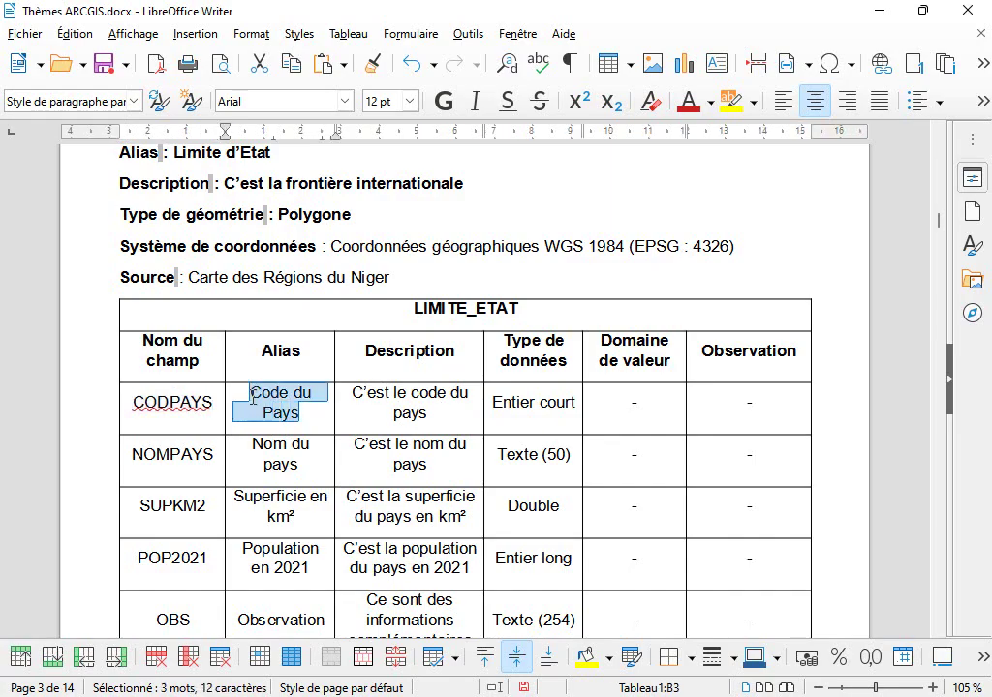
key(alt+Tab)
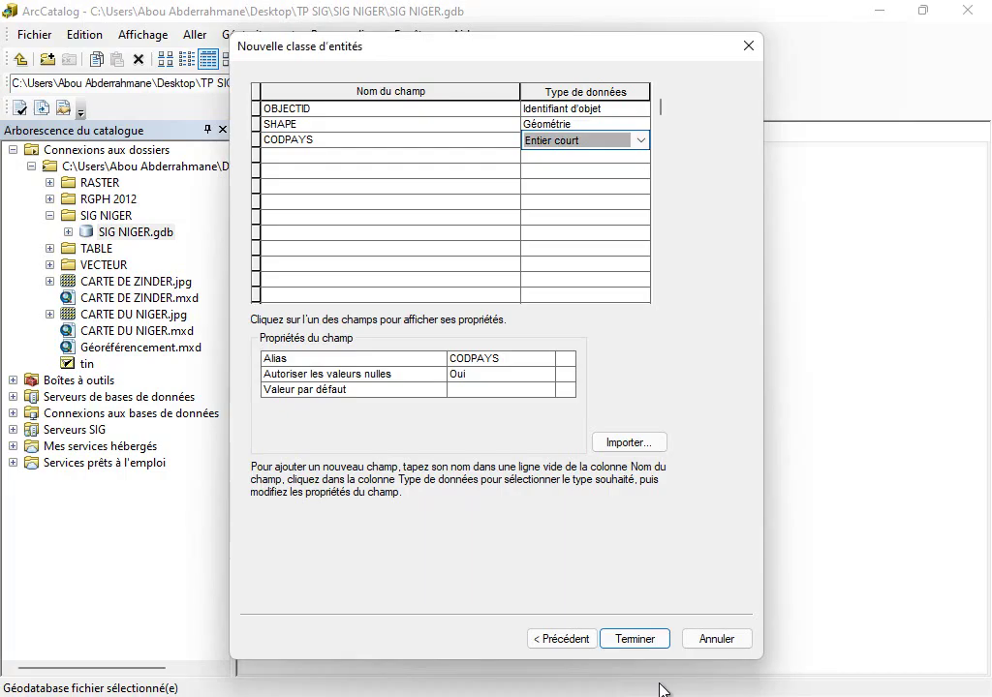
click(503, 363)
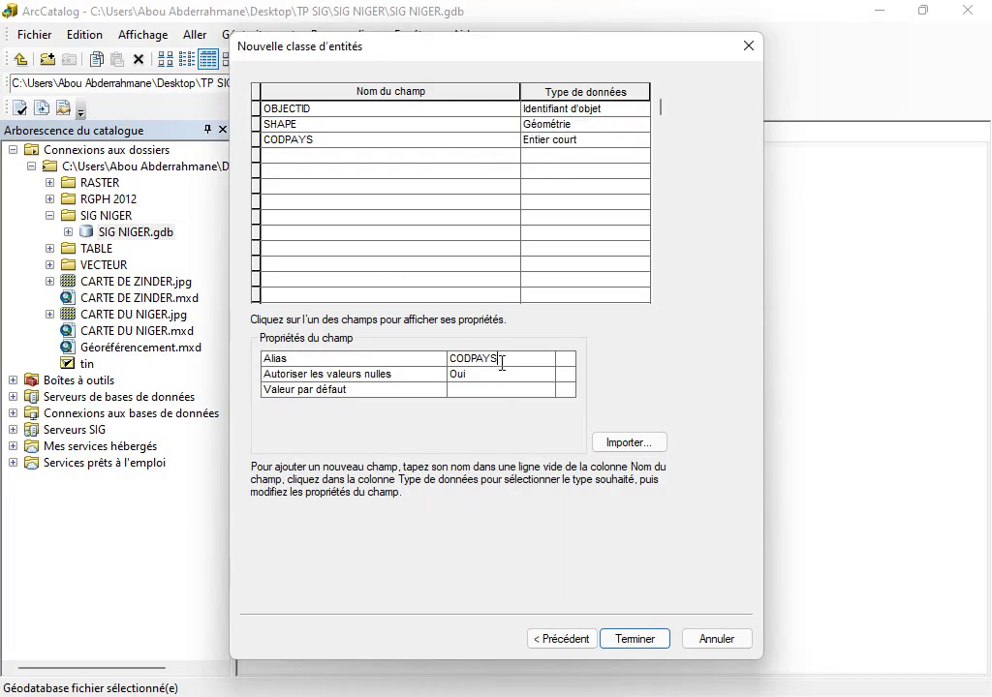
key(ctrl+v)
- Copy the field name NOMPAYS from the LIMITE_ETAT table in LibreOffice Writer and add it as a new field in ArcCatalog
key(alt+Tab)
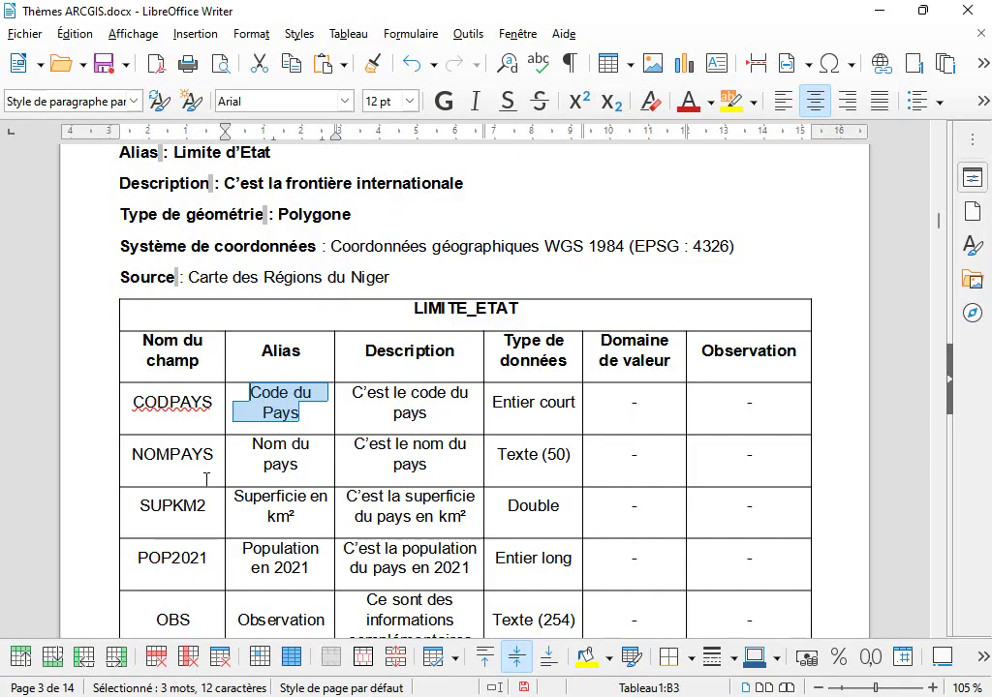
drag(215, 457, 135, 460)
key(ctrl+c)
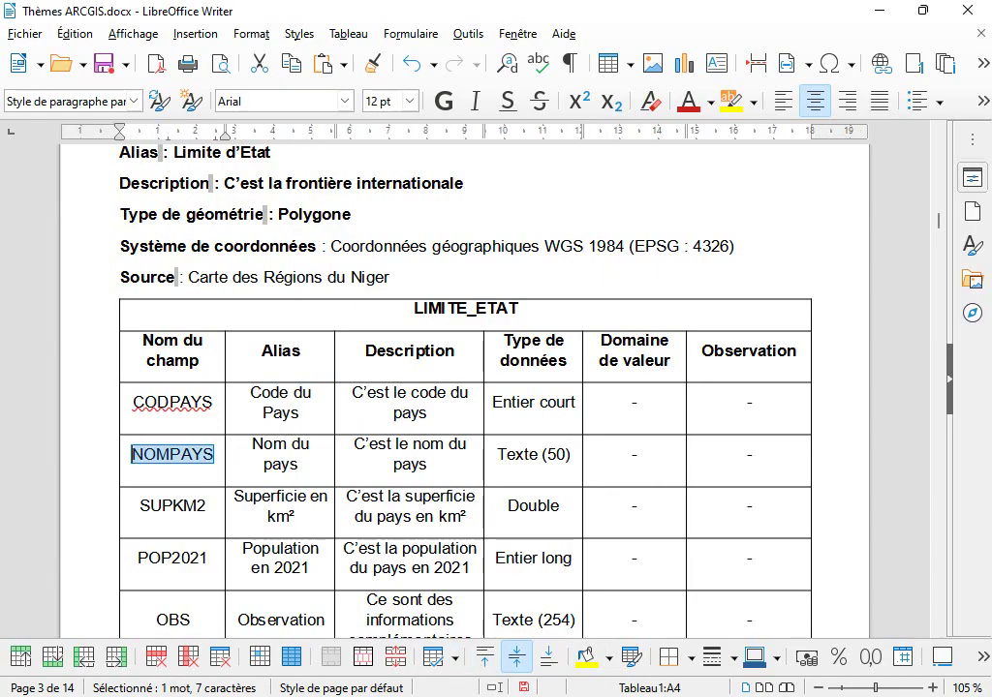
key(alt+Tab)
click(348, 157)
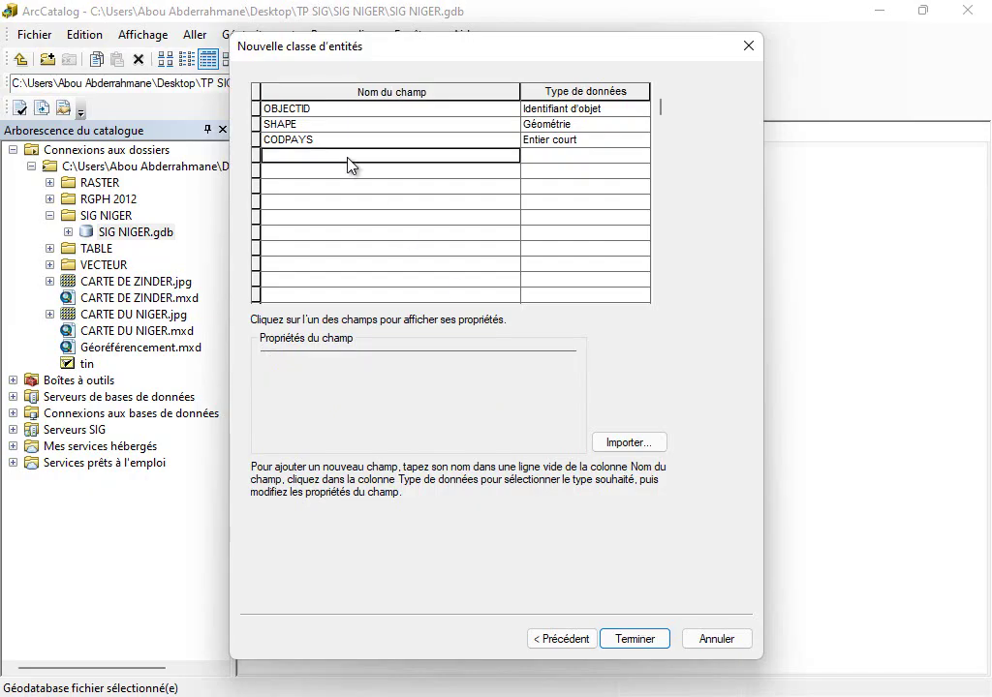
key(ctrl+v)
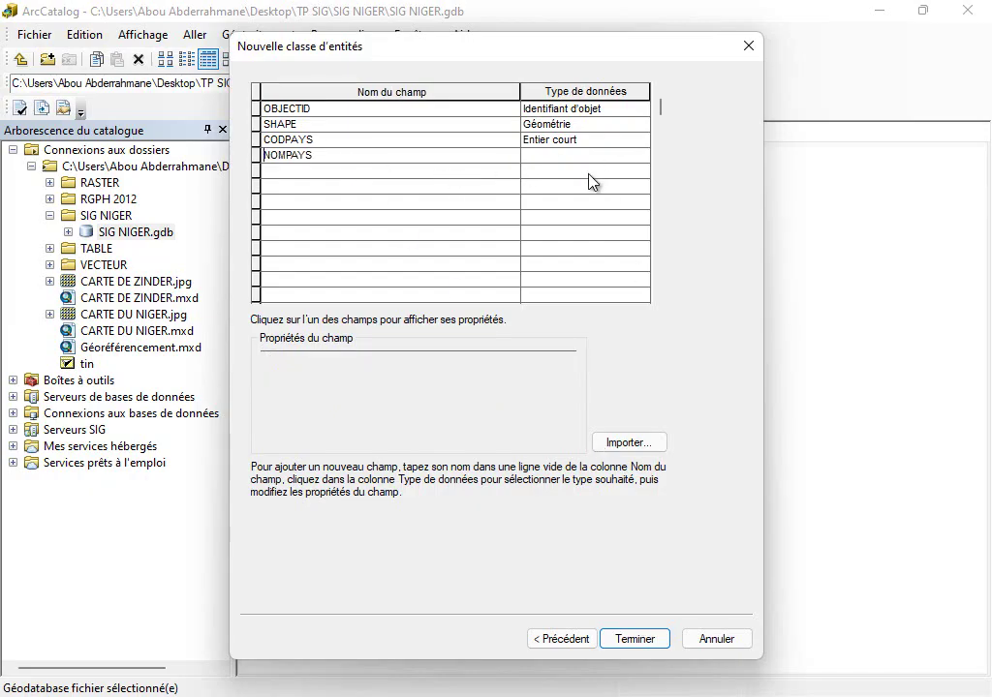
- Copy the alias Nom du pays from LibreOffice Writer and set the NOMPAYS field in ArcCatalog to Texte with that alias, keeping length 50
key(alt+Tab)
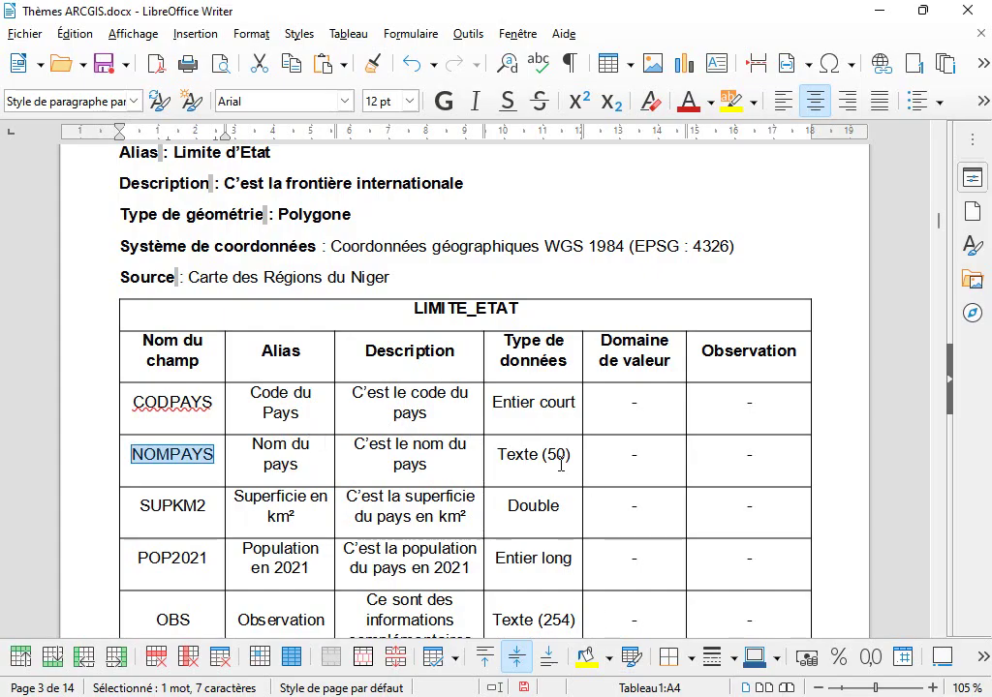
drag(299, 466, 256, 448)
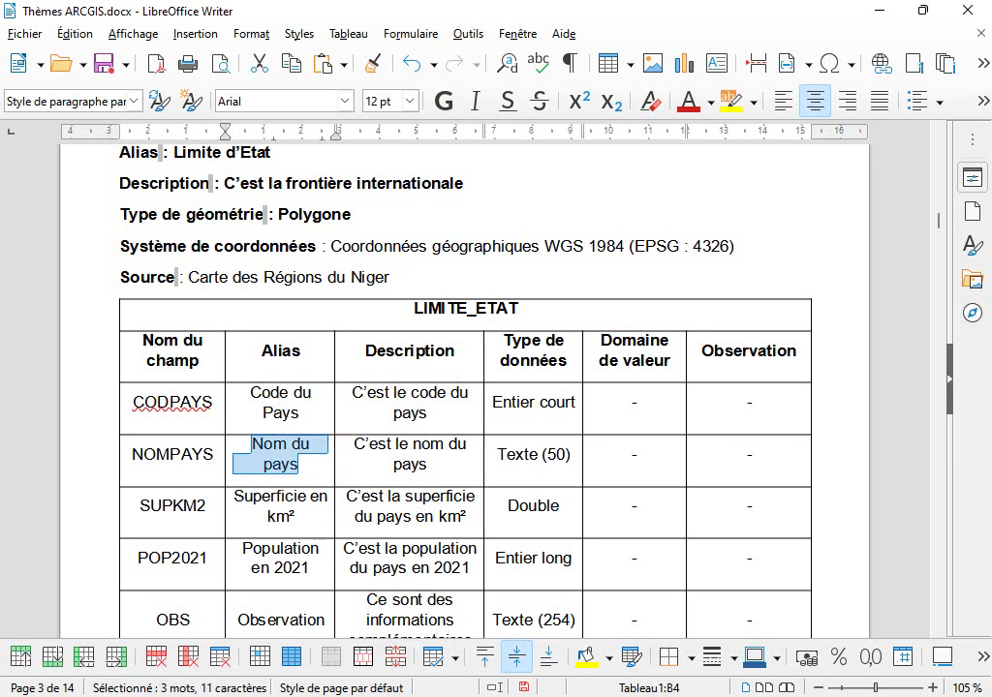
key(alt+Tab)
click(544, 167)
click(544, 160)
click(555, 227)
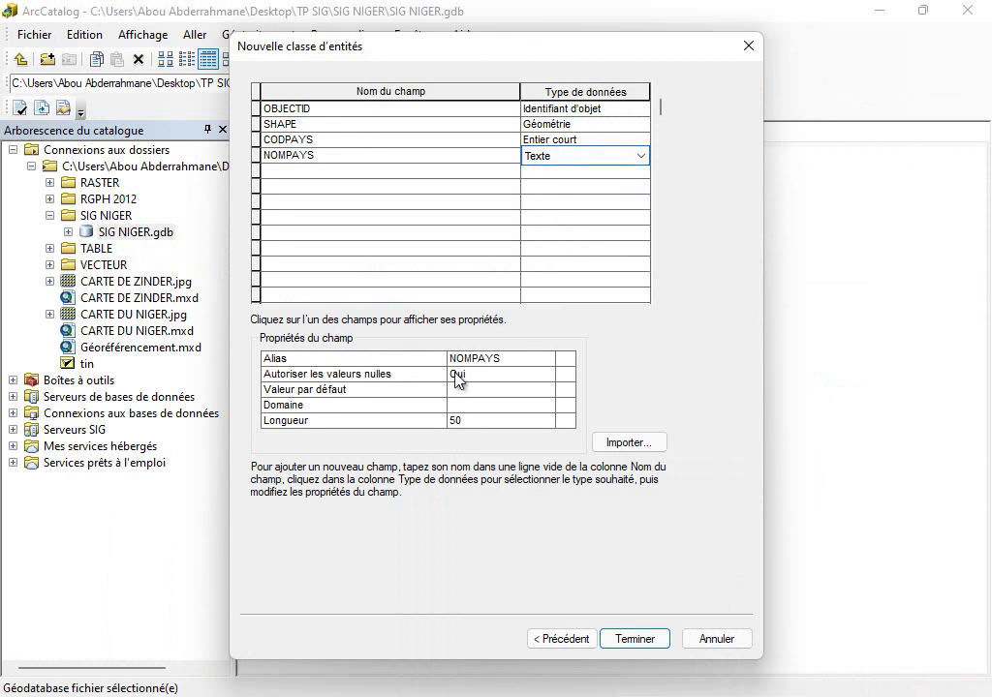
click(505, 360)
drag(504, 359, 390, 349)
text(Nom du pays)
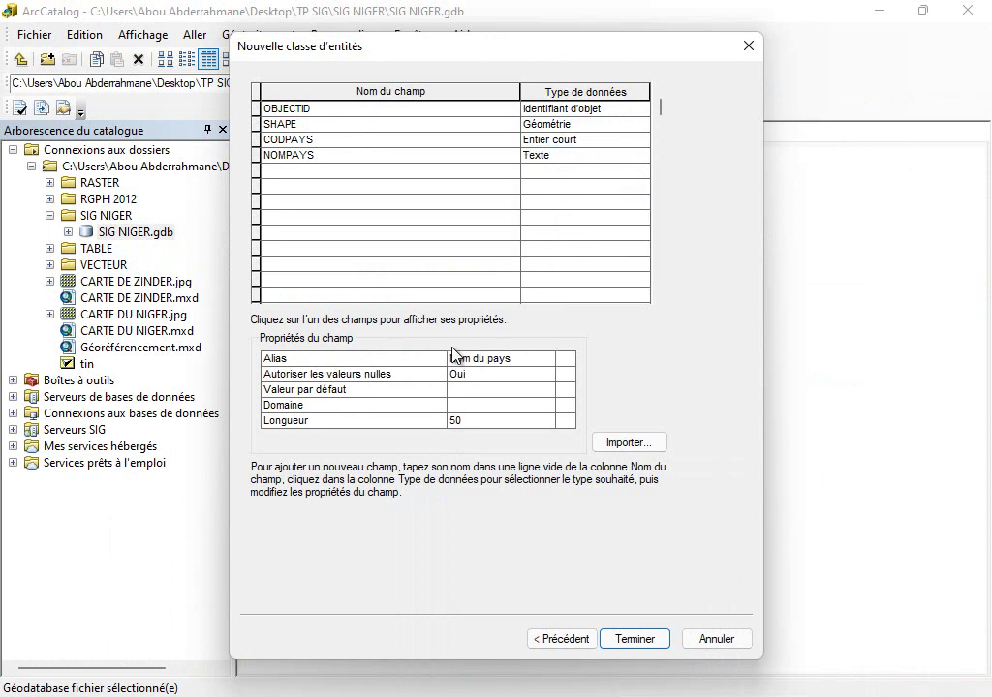
click(492, 430)
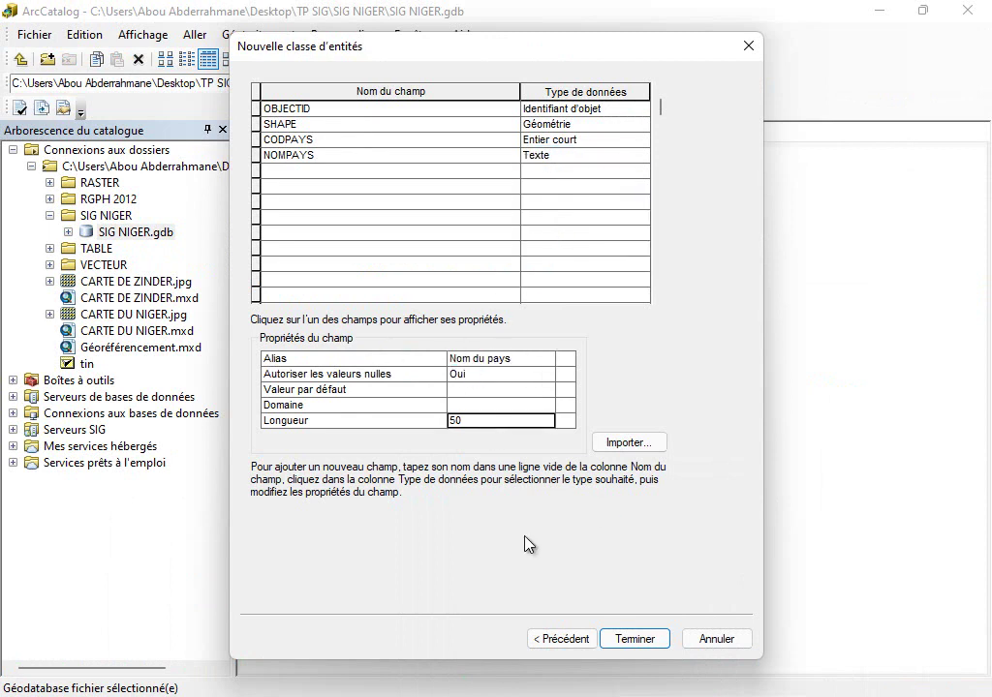
- Copy the field name SUPKM2 from LibreOffice Writer and add it in ArcCatalog as a new field of type Double
mouse_move(624, 696)
click(624, 543)
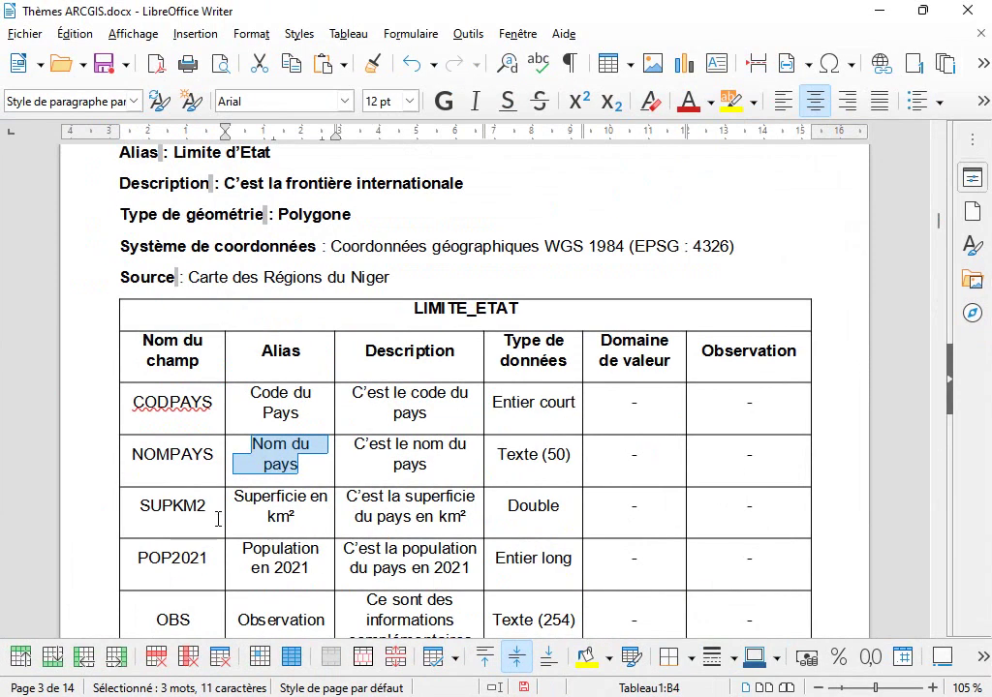
drag(206, 507, 138, 514)
key(ctrl+c)
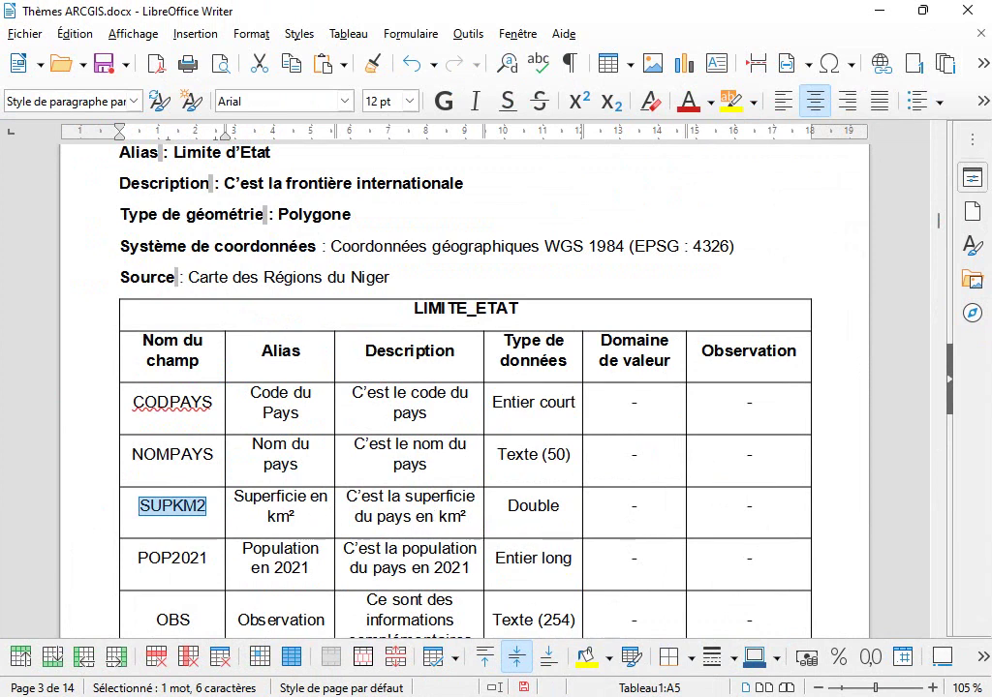
key(alt+Tab)
click(300, 172)
key(ctrl+v)
click(551, 173)
click(567, 172)
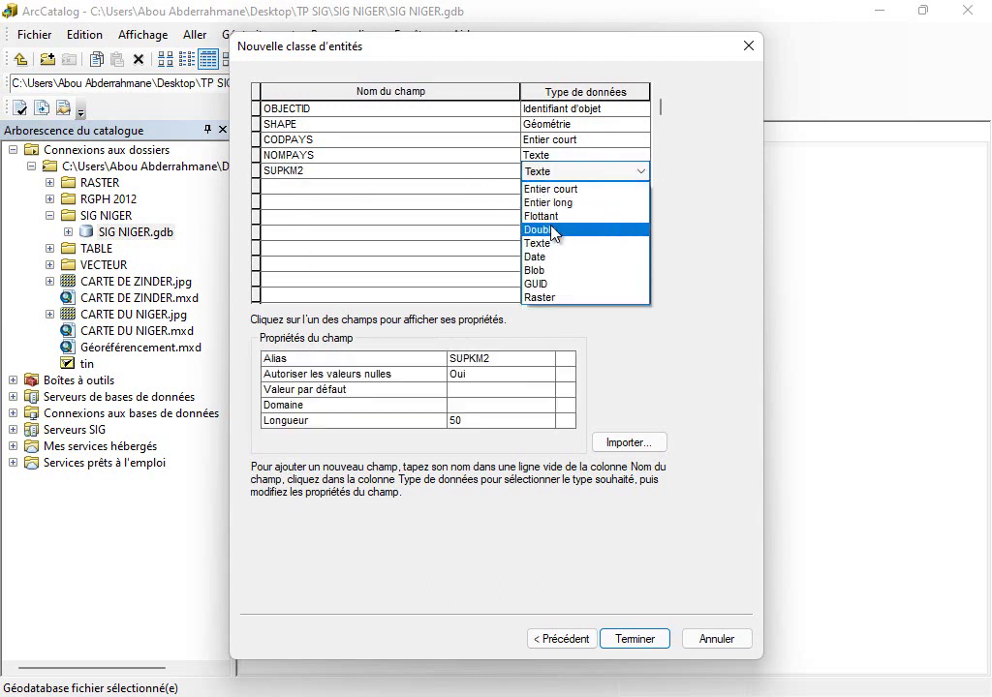
click(552, 230)
- Copy the alias Superficie en km² from LibreOffice Writer and paste it as the alias of the SUPKM2 field in ArcCatalog
key(alt+Tab)
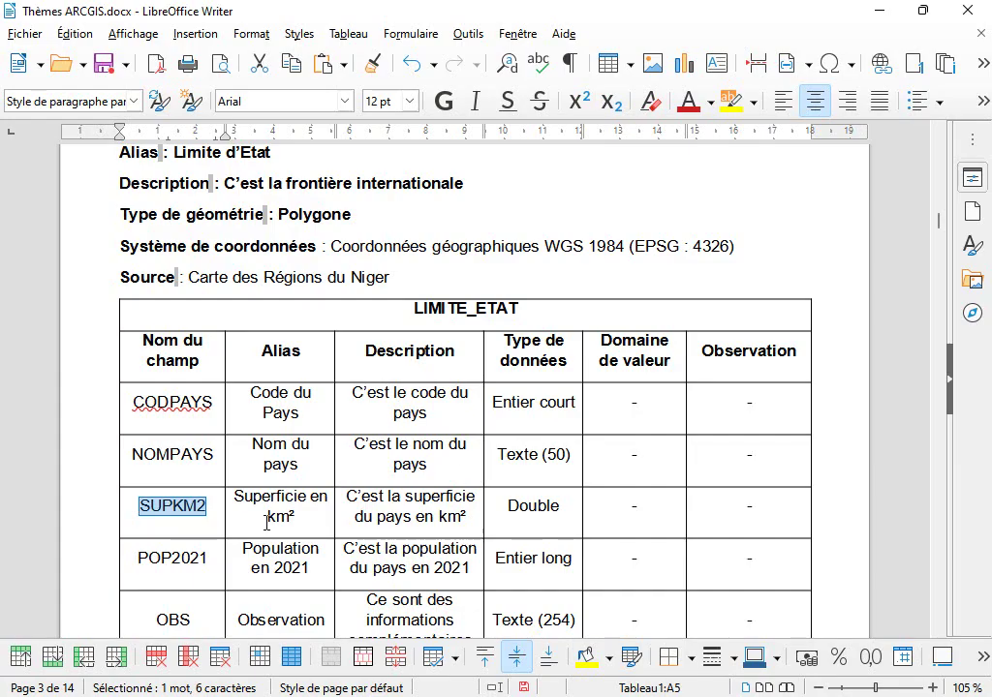
drag(319, 518, 238, 496)
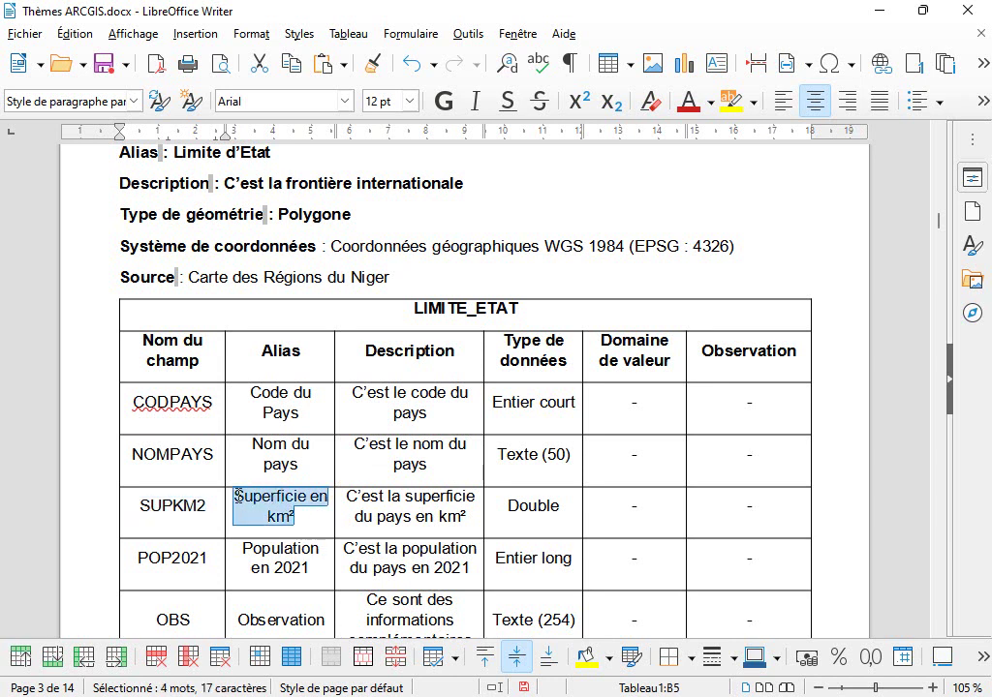
key(alt+Tab)
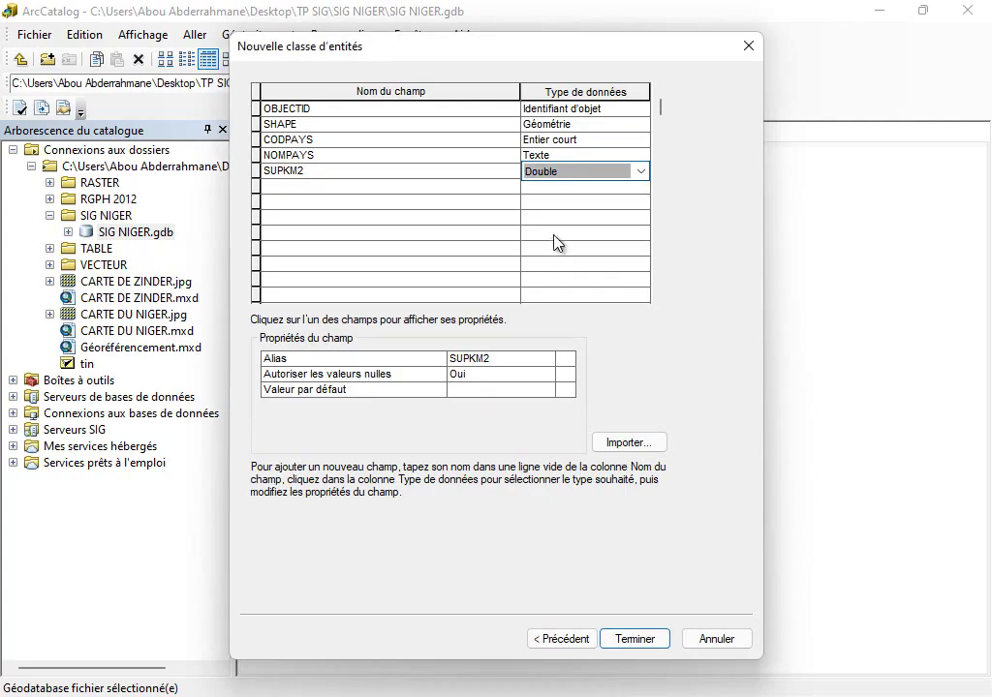
click(496, 358)
text(Superficie en km²)
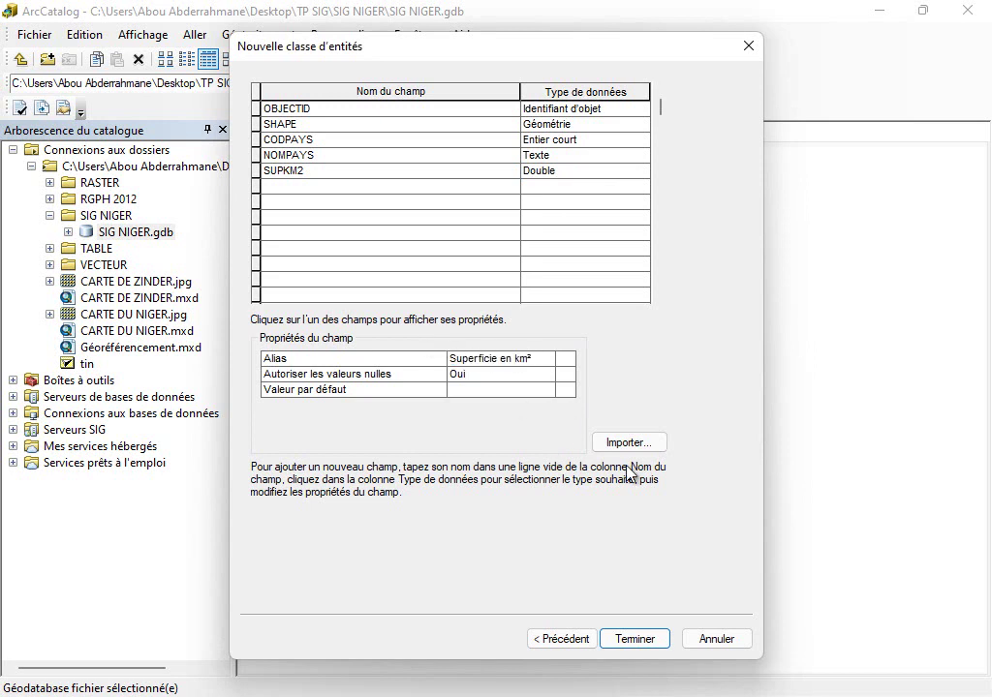
- Copy the field name POP2021 from LibreOffice Writer and add it as a new field in ArcCatalog
key(alt+Tab)
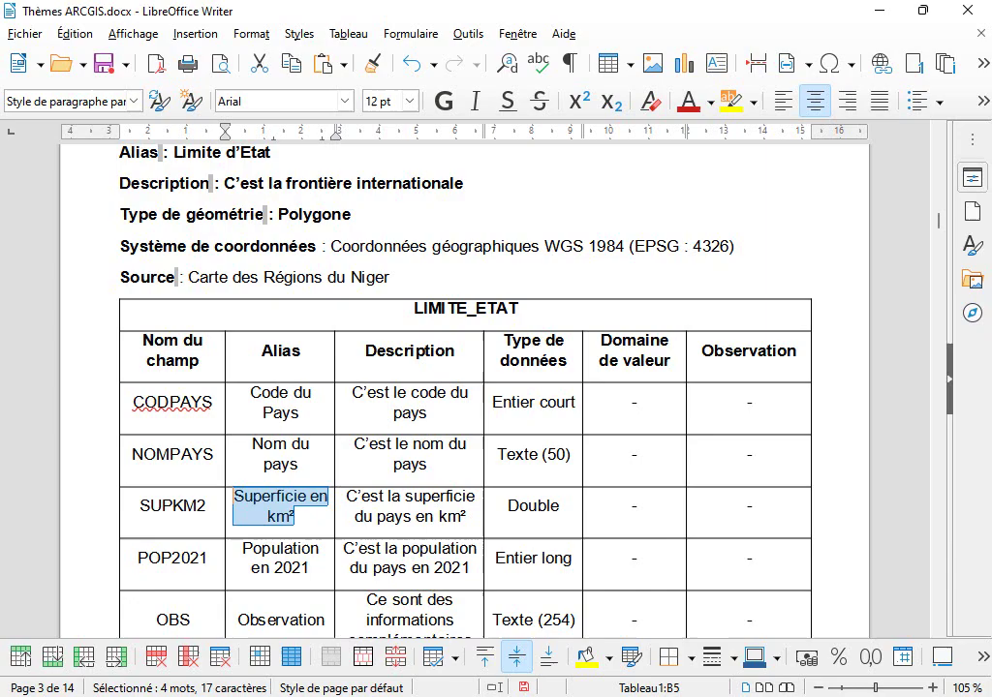
drag(211, 559, 136, 559)
key(ctrl+c)
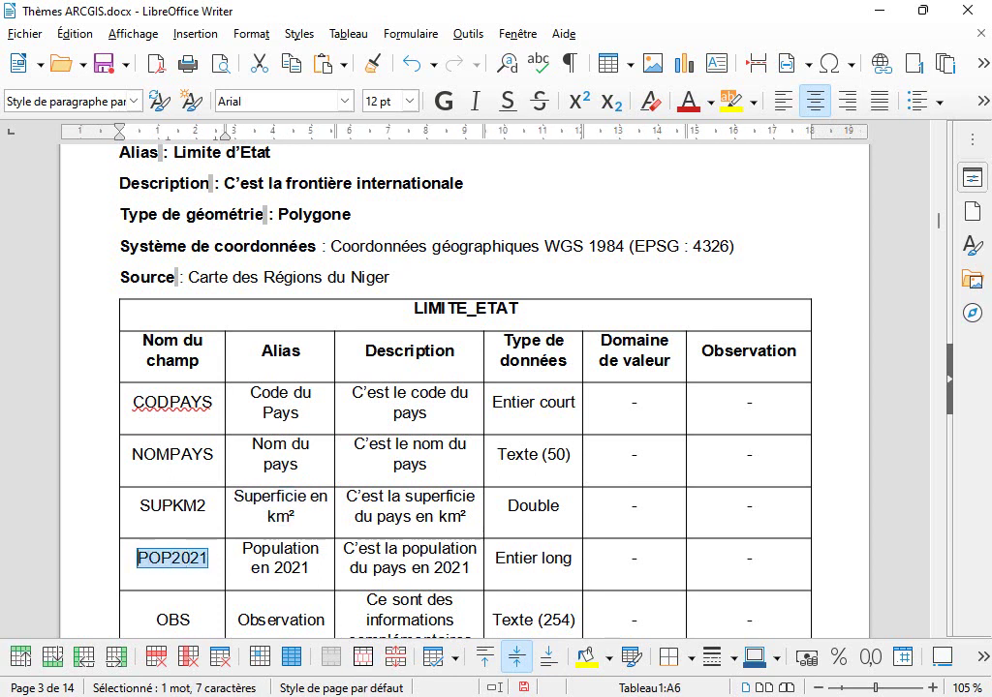
key(alt+Tab)
click(376, 186)
key(ctrl+v)
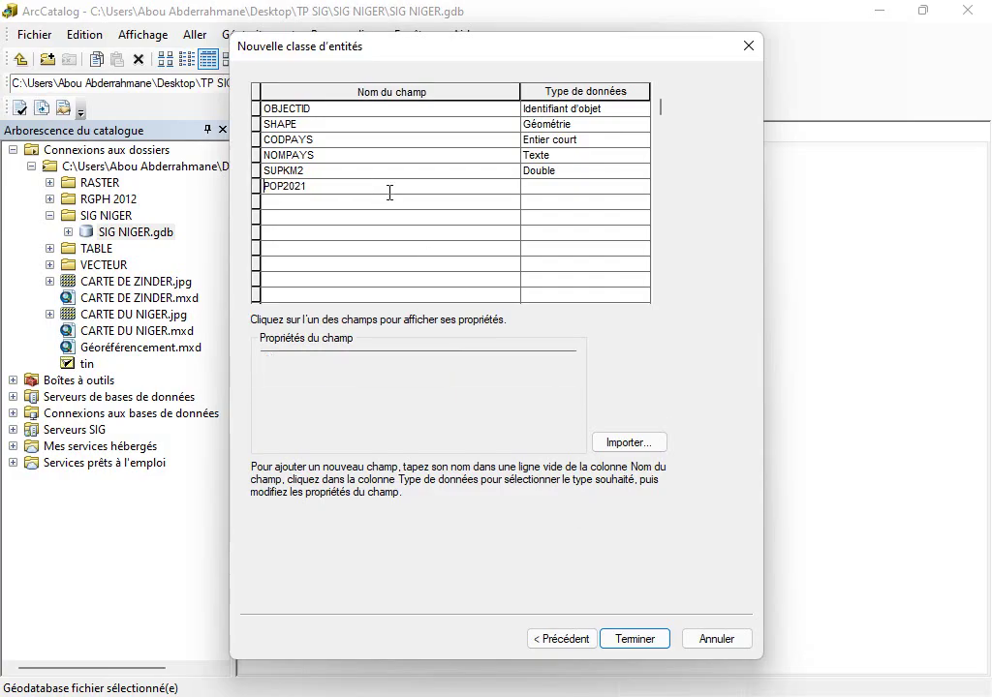
- Copy the alias Population en 2021 from LibreOffice Writer and set the POP2021 field in ArcCatalog to Entier long with that alias
key(alt+Tab)
drag(292, 570, 247, 550)
key(ctrl+c)
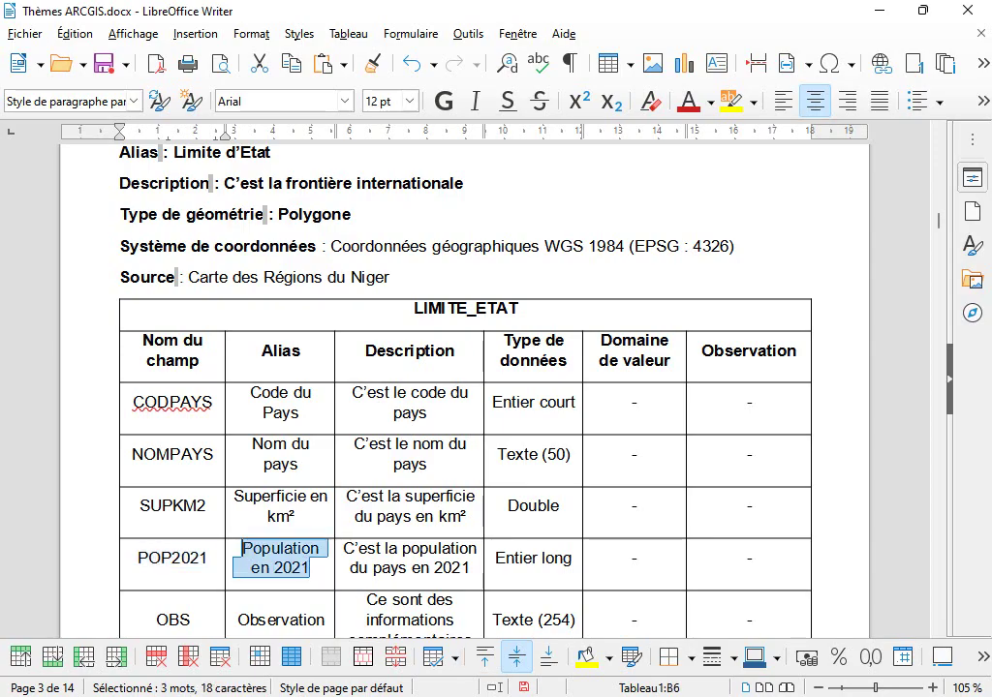
key(alt+Tab)
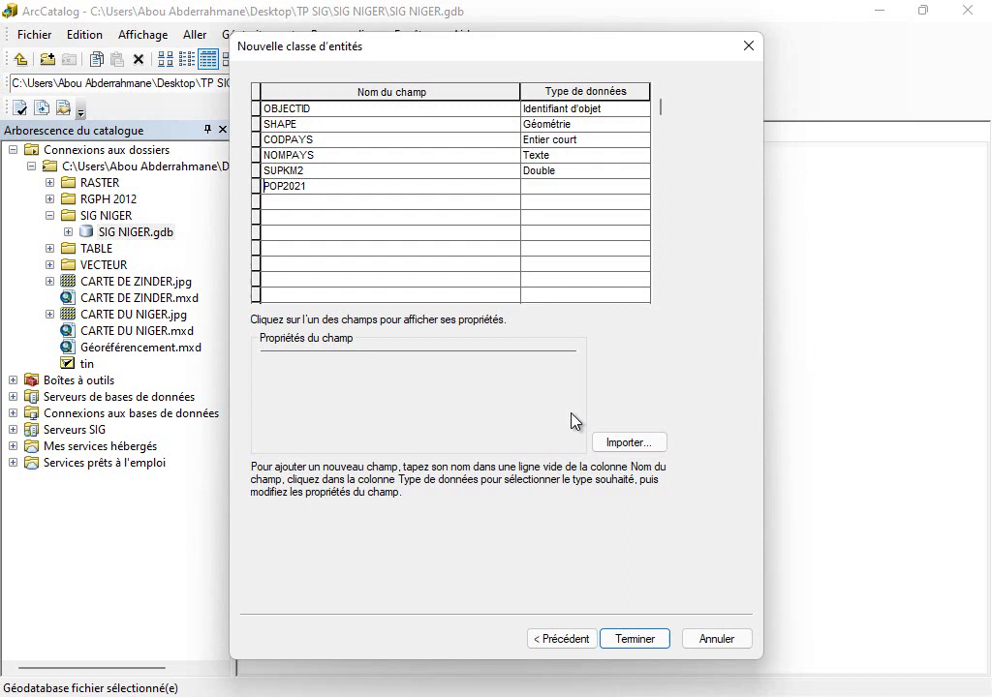
click(545, 189)
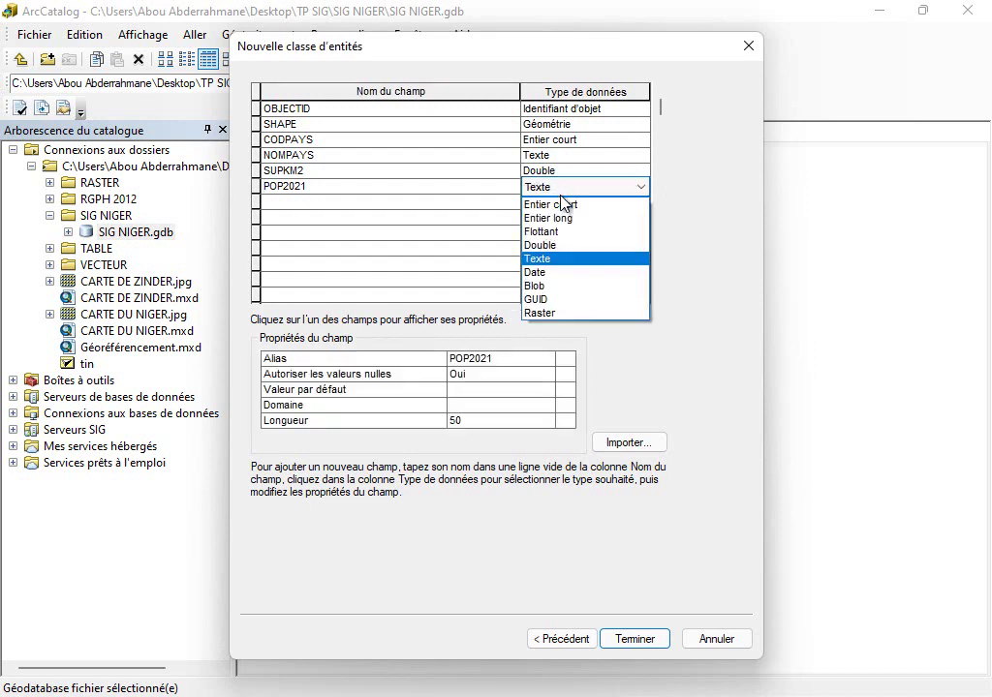
click(560, 217)
click(509, 360)
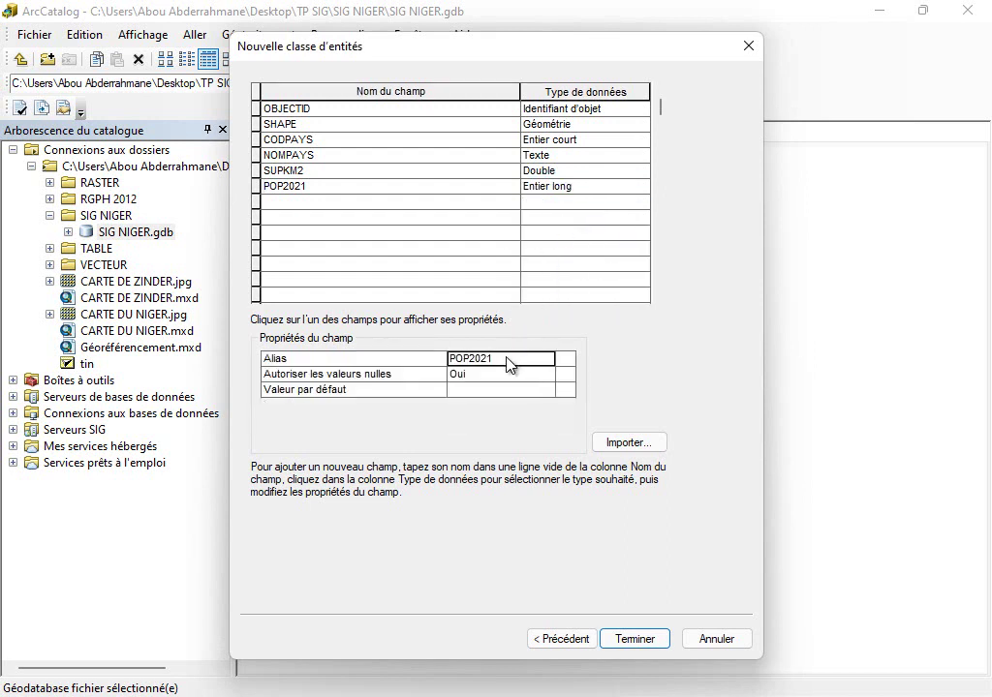
key(ctrl+v)
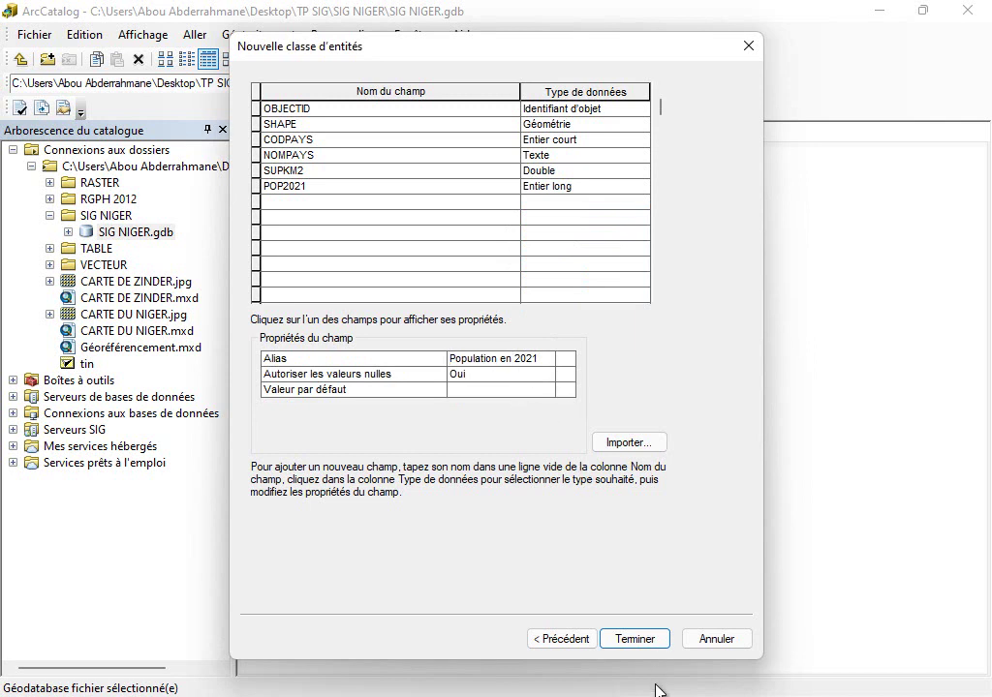
- Find the OBS row of the LIMITE_ETAT table in LibreOffice Writer and copy its alias Observation
key(alt+Tab)
scroll(343, 567, up, 3)
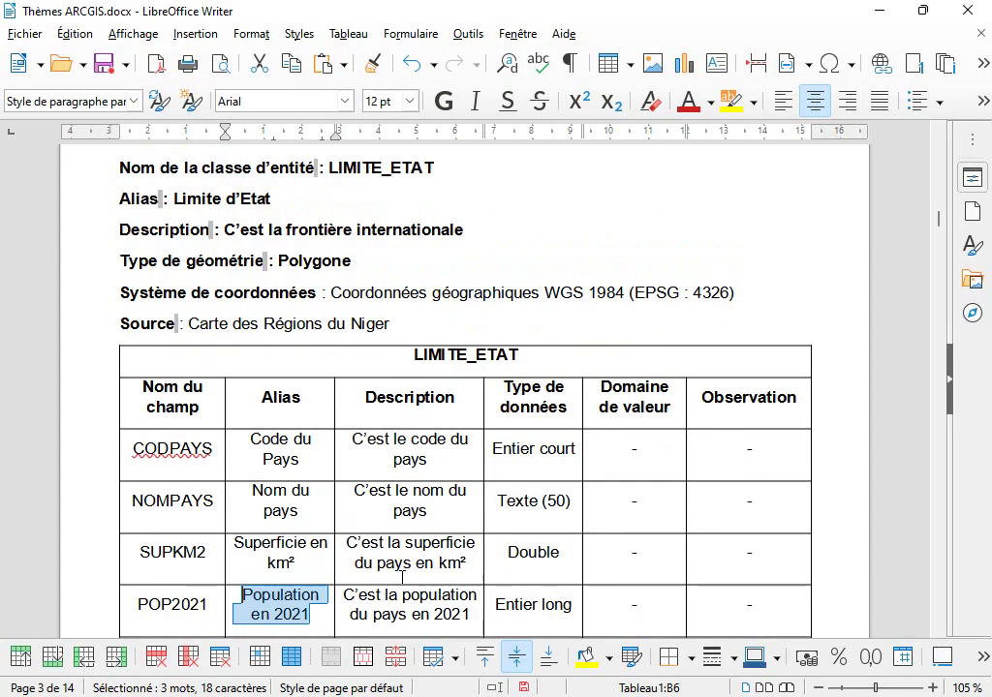
scroll(339, 562, up, 3)
scroll(339, 562, down, 7)
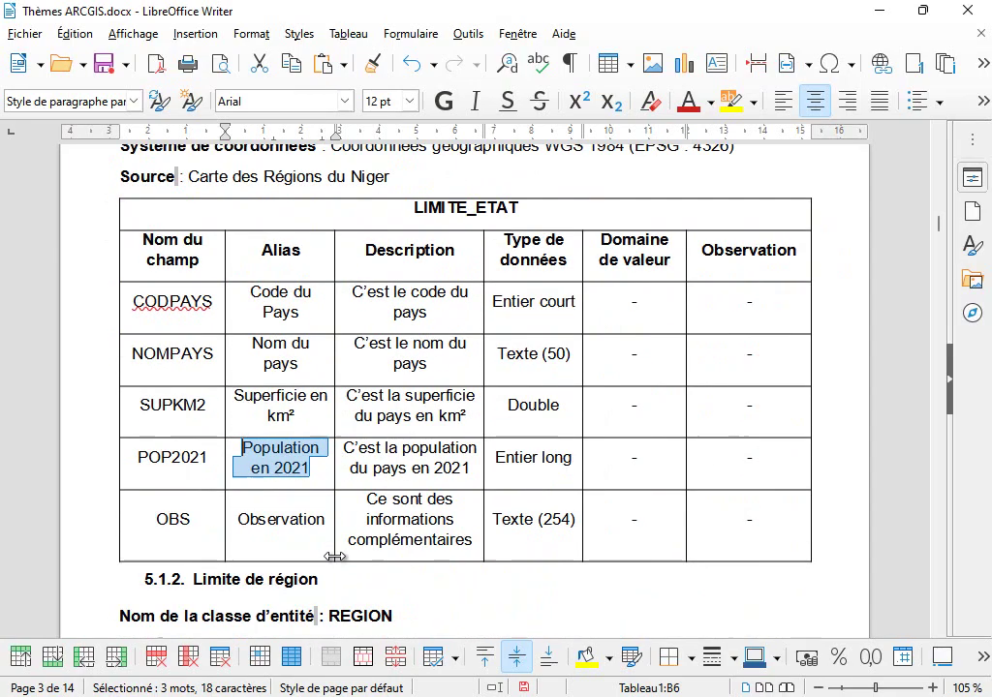
double_click(161, 518)
click(323, 520)
drag(323, 521, 241, 531)
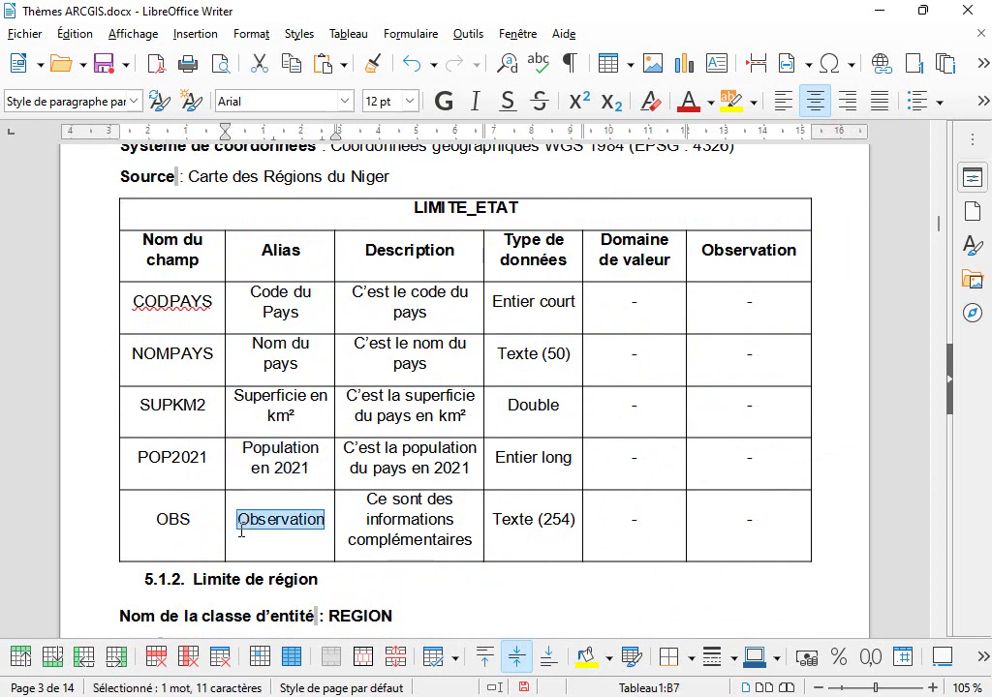
- Add the field OBS in ArcCatalog with data type Texte, alias Observation and length 254
key(alt+Tab)
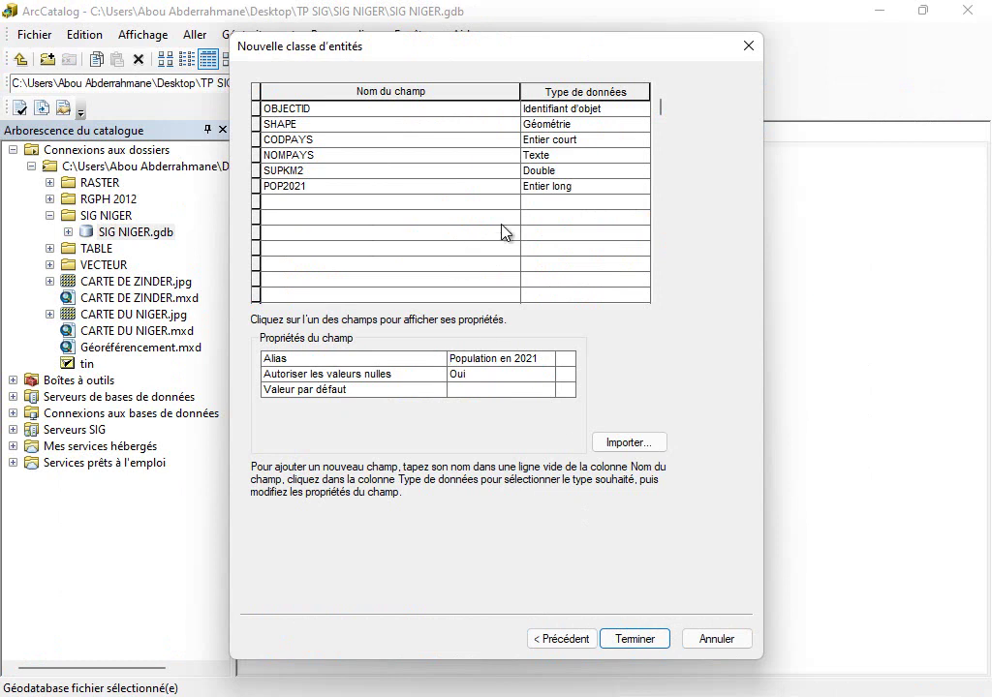
click(461, 204)
text(OB)
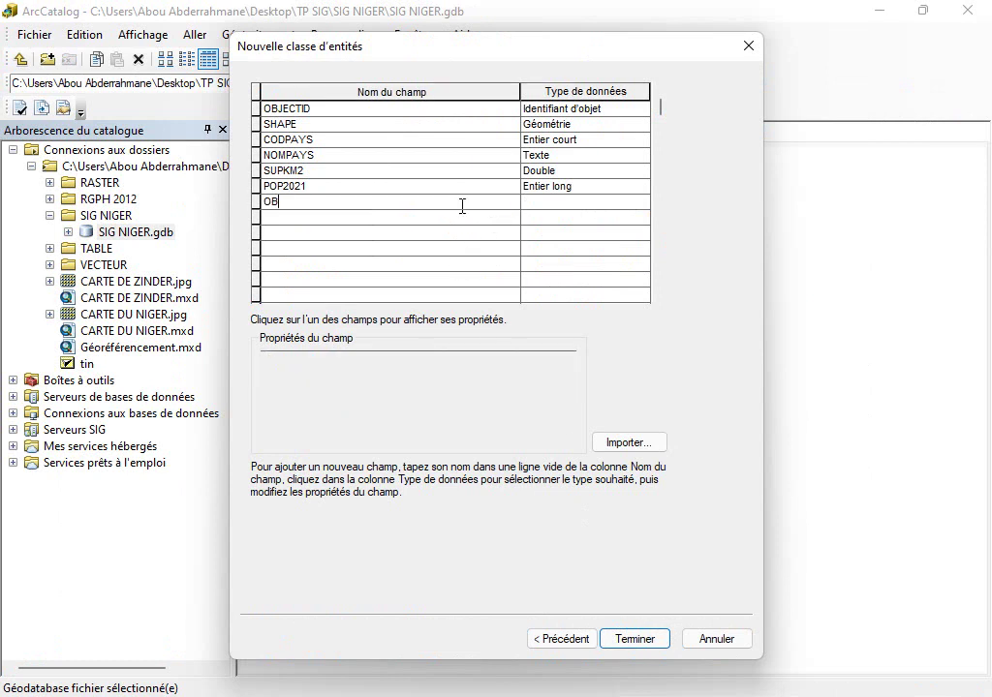
click(573, 203)
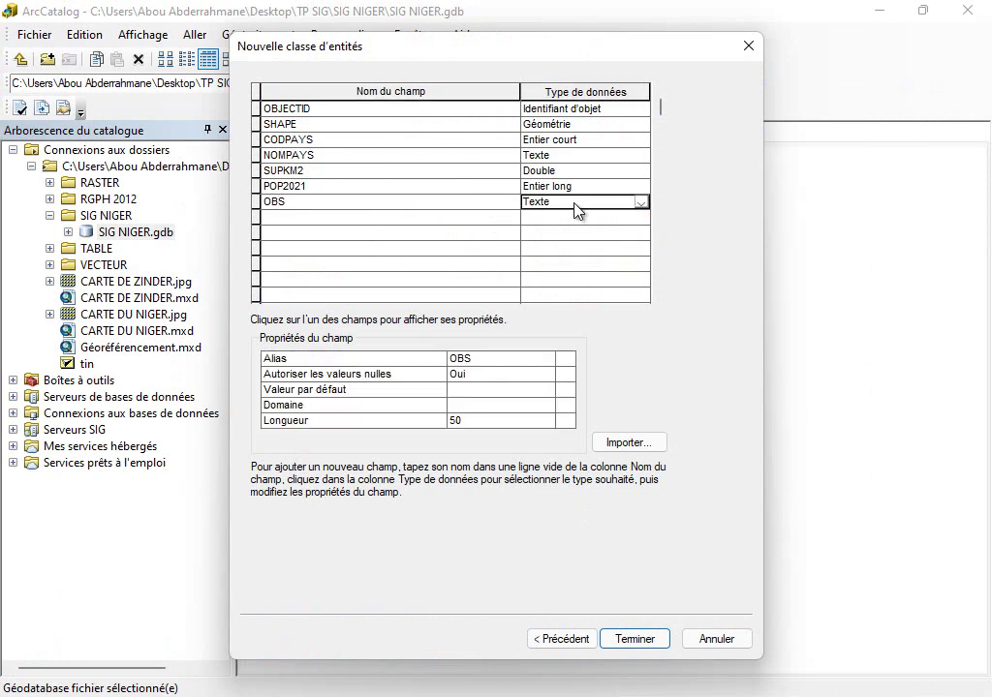
click(484, 367)
text(Observation)
click(477, 423)
text(254)
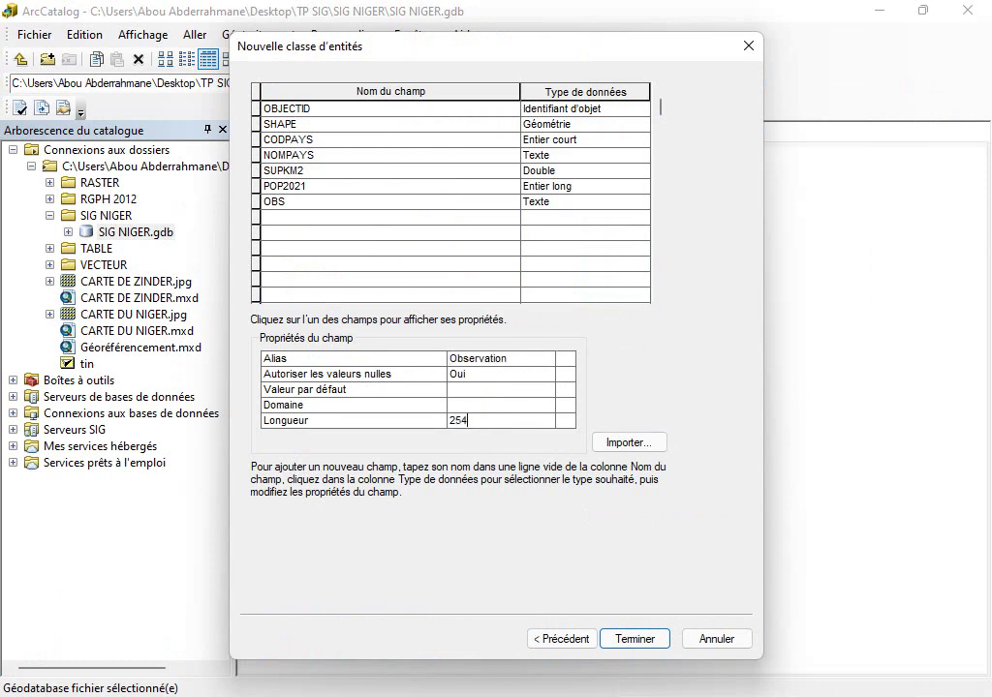
- Check the field table in LibreOffice Writer, finish creating LIMITE_ETAT in ArcCatalog and widen the Type column of the contents list
key(alt+Tab)
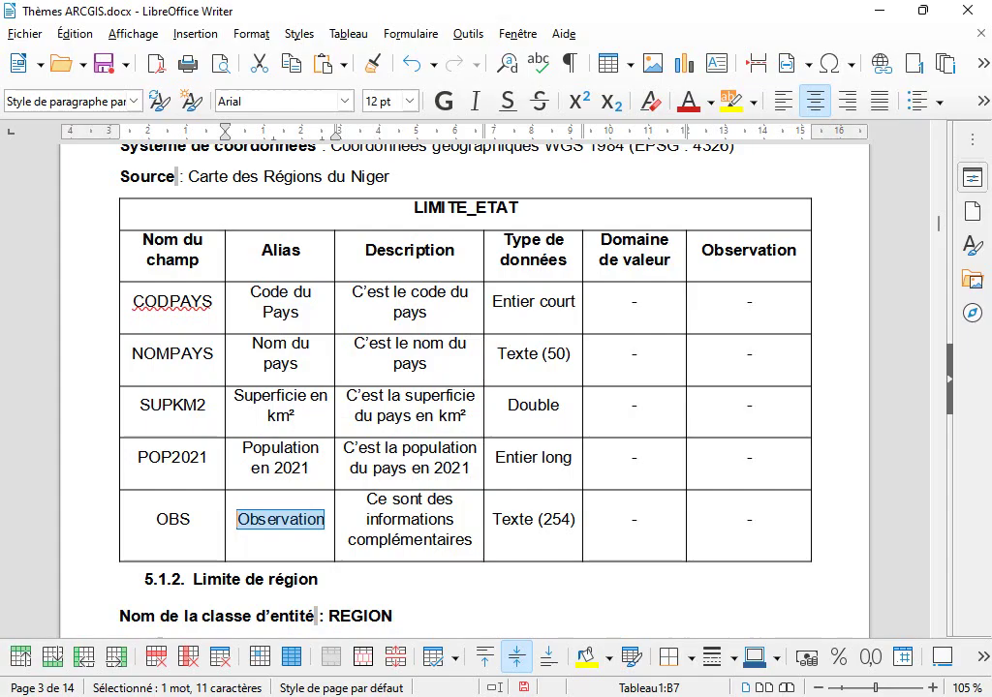
click(666, 693)
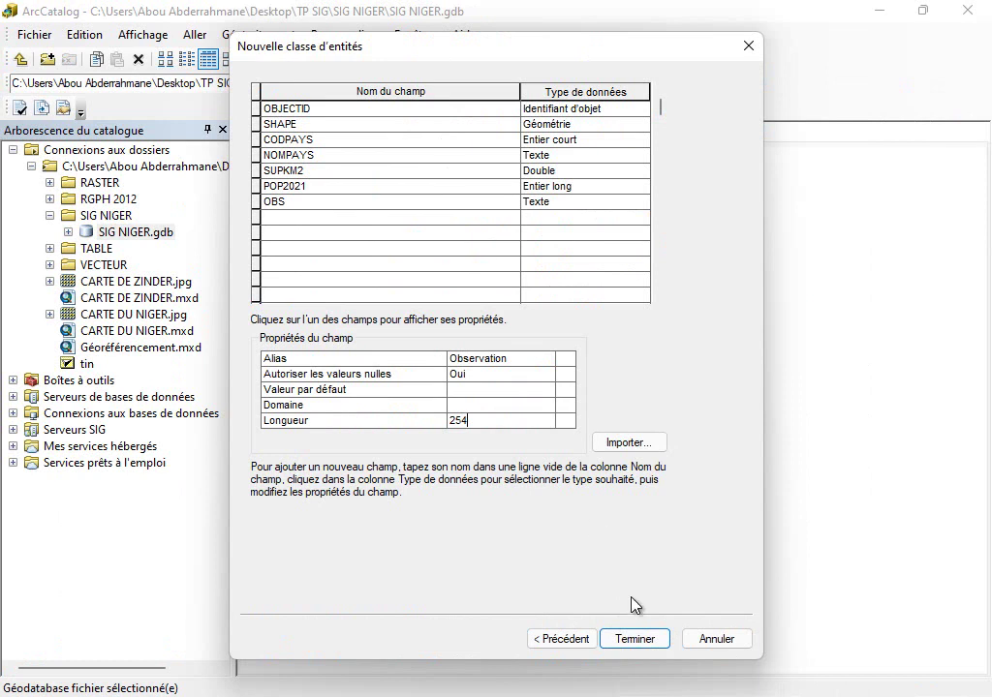
click(639, 641)
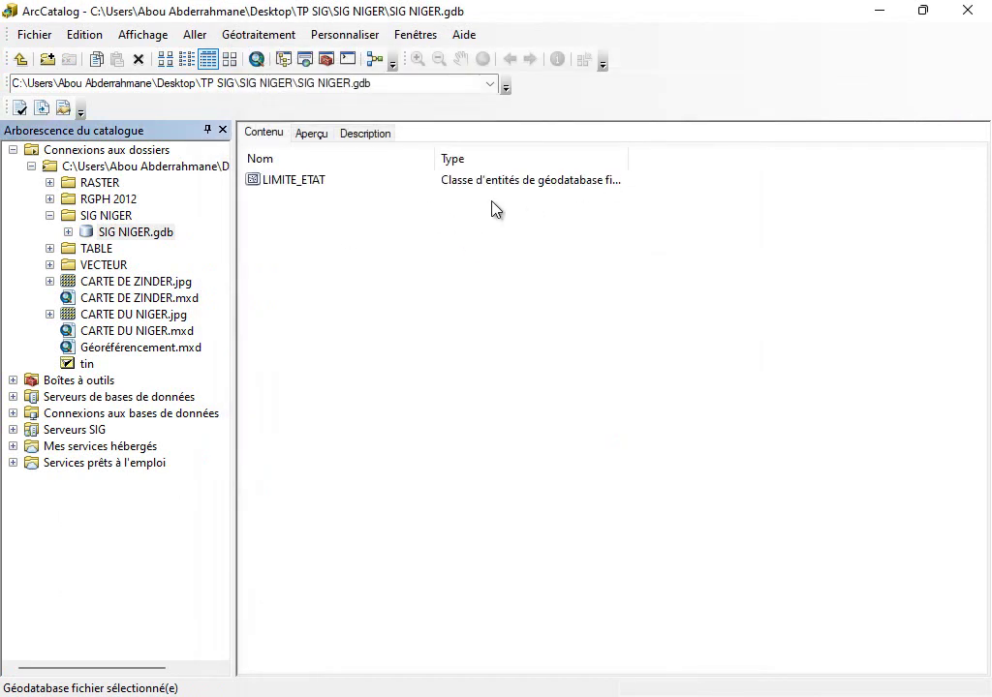
drag(632, 151, 697, 155)
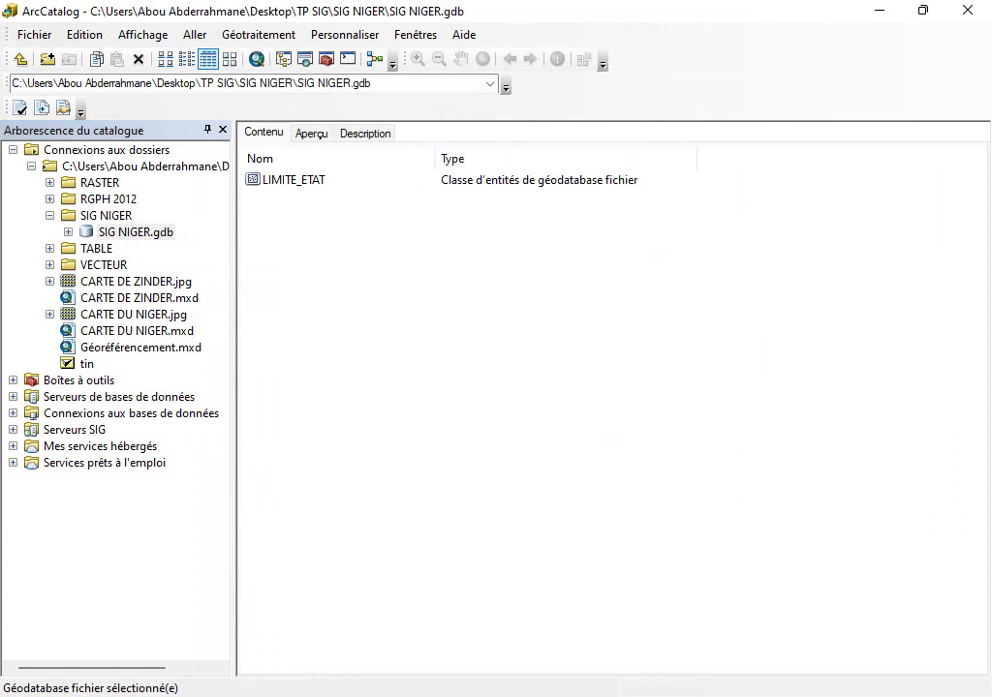
- Read the REGION feature class specification under section 5.1.2 Limite de région in LibreOffice Writer
key(alt+Tab)
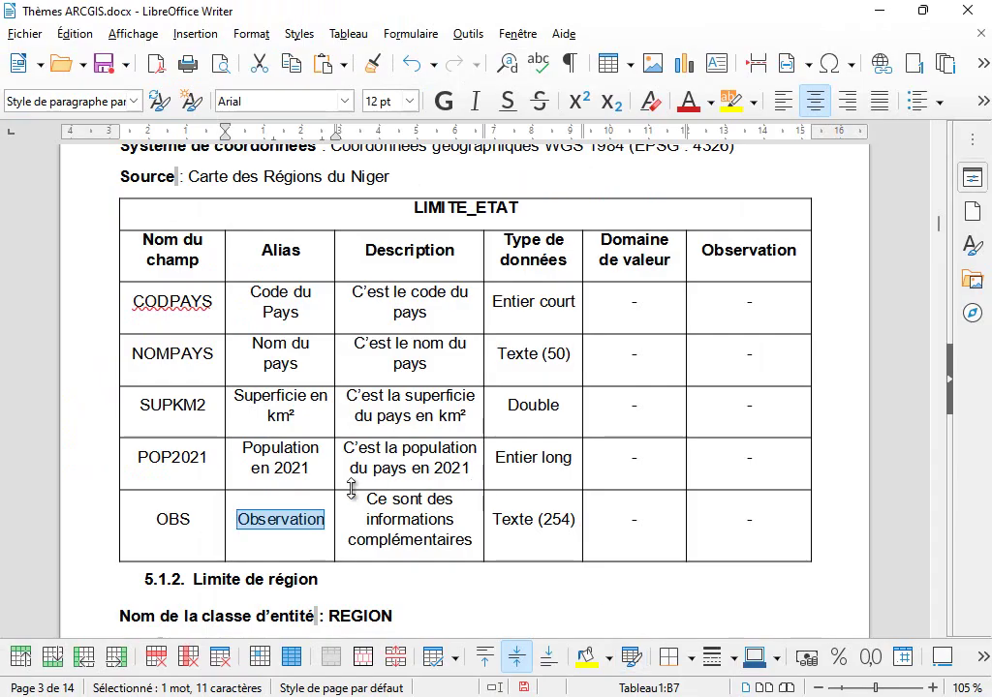
scroll(388, 523, up, 1)
scroll(392, 521, down, 6)
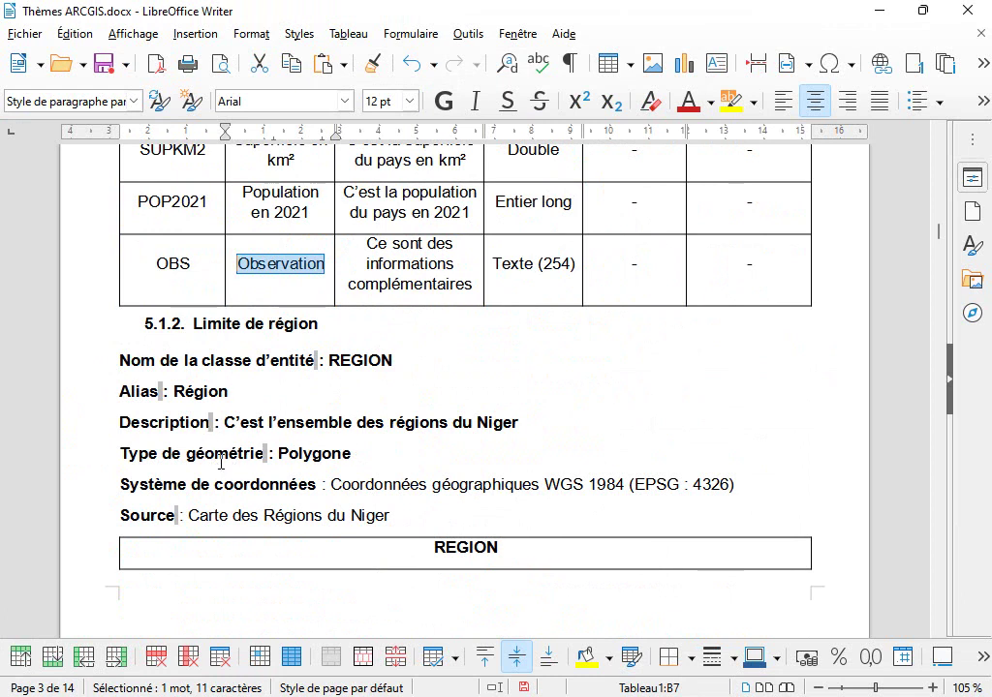
scroll(261, 459, up, 1)
scroll(252, 457, down, 3)
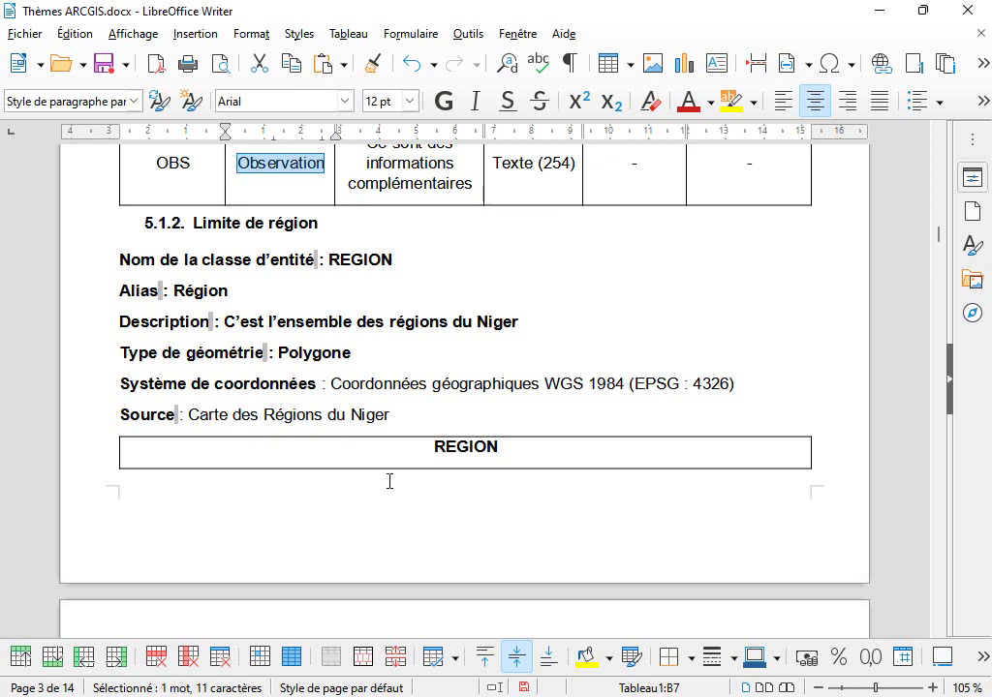
scroll(400, 478, up, 2)
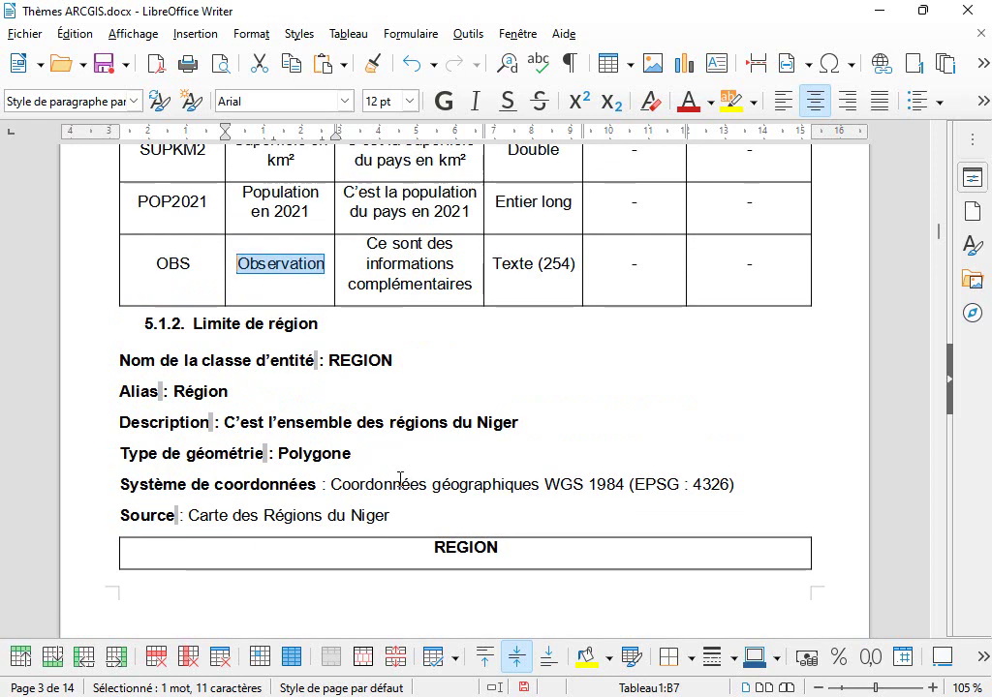